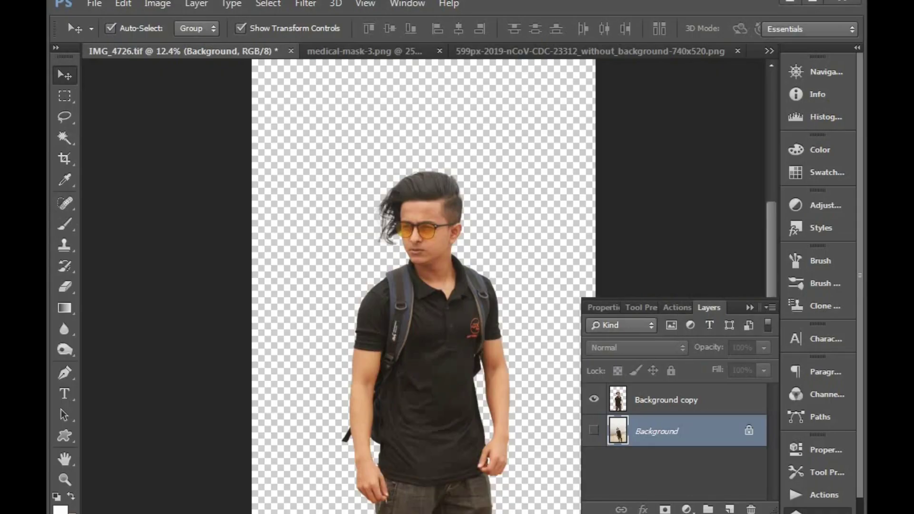
Step: Drag the medical mask layer across the document tabs to bring up the Let's Stay Home lettering image
{"action": "key", "text": "ctrl+minus"}
{"action": "key", "text": "ctrl+plus"}
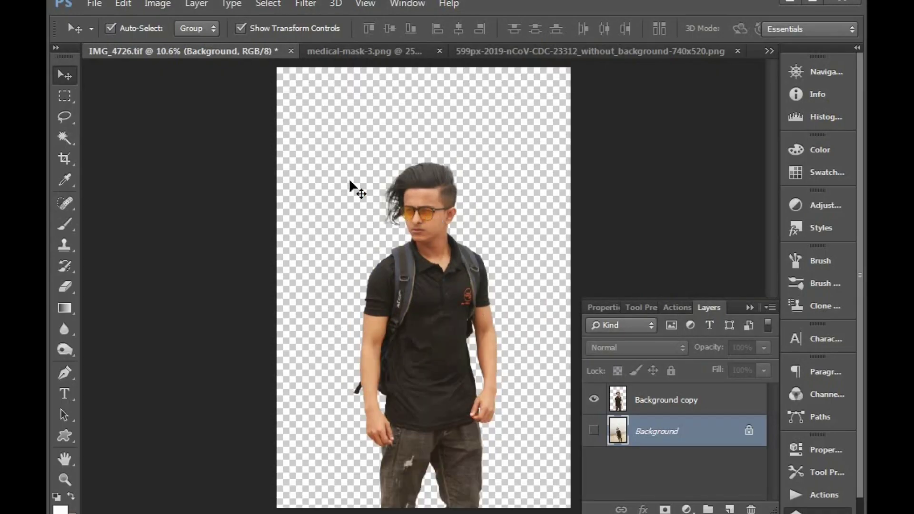
{"action": "scroll", "coordinate": [395, 195], "scroll_direction": "up", "scroll_amount": 5}
{"action": "scroll", "coordinate": [461, 212], "scroll_direction": "down", "scroll_amount": 5}
{"action": "left_click", "coordinate": [364, 51]}
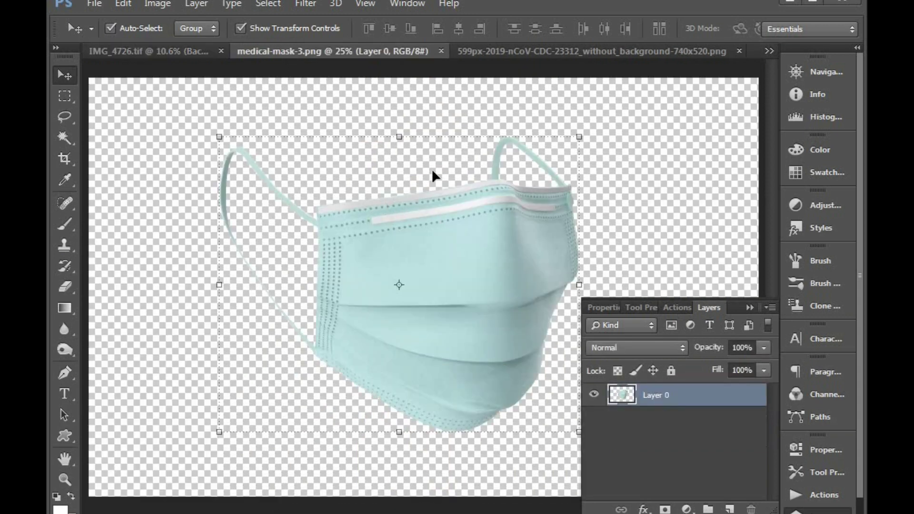
{"action": "left_click_drag", "start_coordinate": [443, 258], "coordinate": [437, 218]}
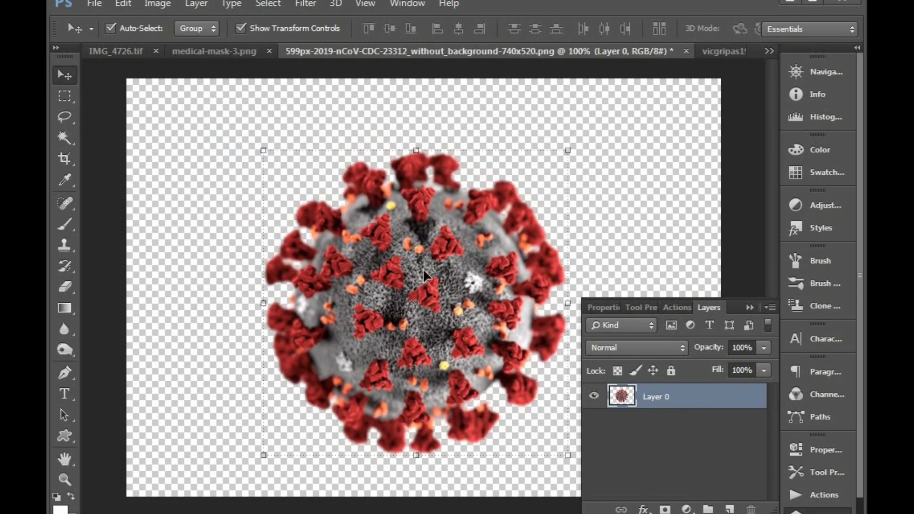
{"action": "mouse_move", "coordinate": [362, 233]}
{"action": "left_mouse_down"}
{"action": "mouse_move", "coordinate": [474, 308]}
{"action": "mouse_move", "coordinate": [52, 148]}
{"action": "left_mouse_up"}
{"action": "left_click", "coordinate": [64, 138]}
Step: Duplicate the lettering's background layer and delete the white surrounding the lettering
{"action": "left_click", "coordinate": [257, 145]}
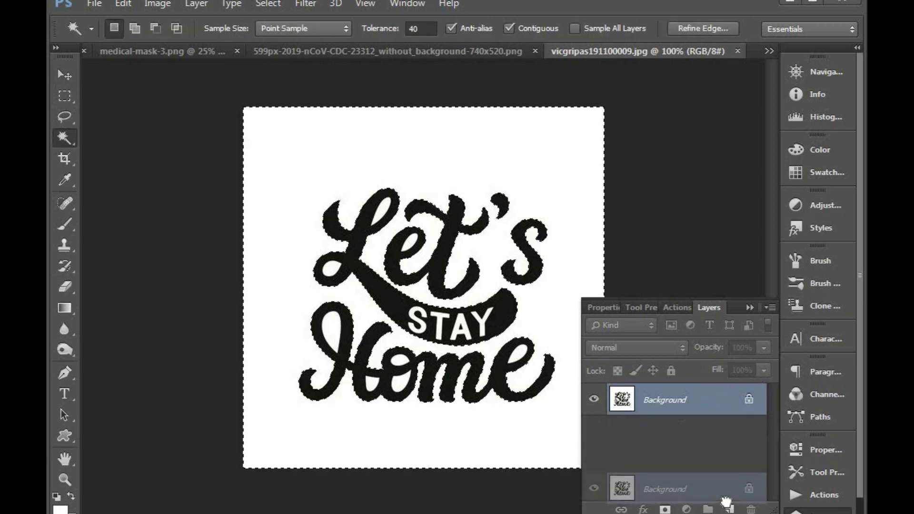
{"action": "left_click_drag", "start_coordinate": [703, 408], "coordinate": [730, 508]}
{"action": "key", "text": "Delete"}
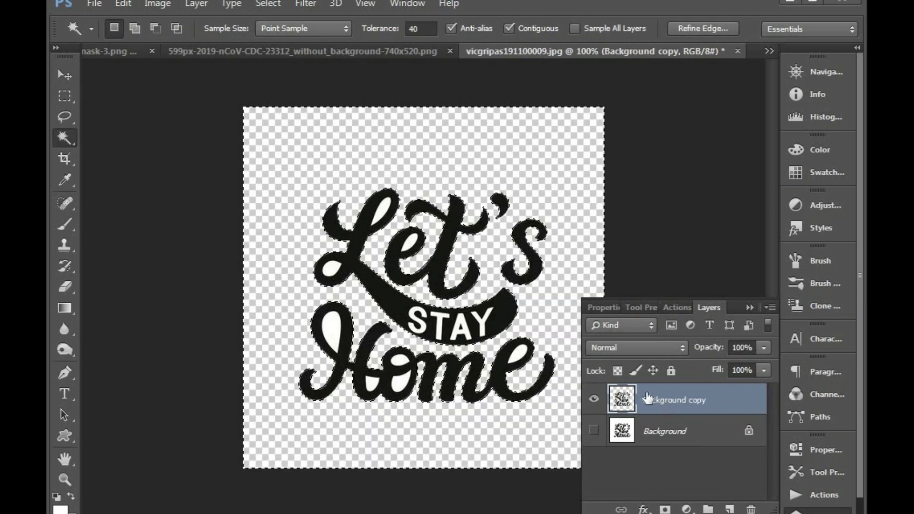
{"action": "key", "text": "ctrl+d"}
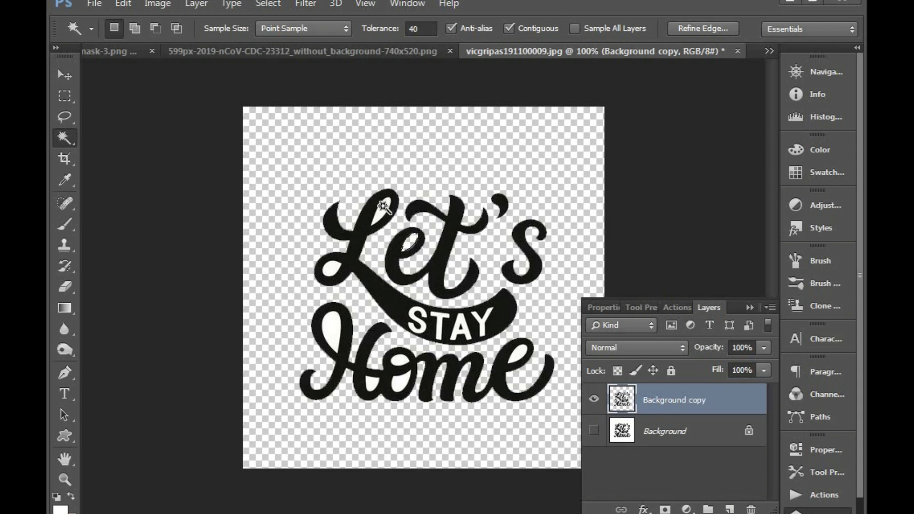
Step: Delete the white fill inside the L, H, o and e letter loops
{"action": "left_click", "coordinate": [382, 206]}
{"action": "key", "text": "Delete"}
{"action": "left_click", "coordinate": [331, 270]}
{"action": "key", "text": "Delete"}
{"action": "left_click", "coordinate": [335, 333]}
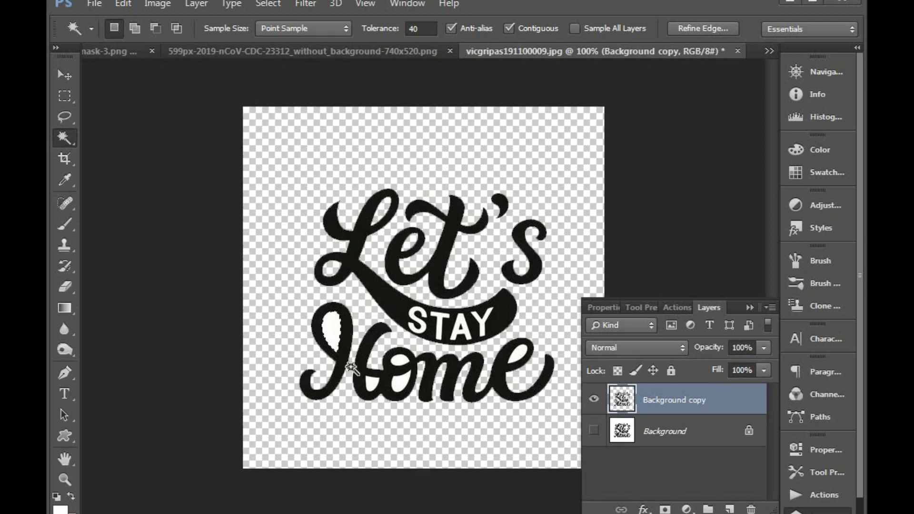
{"action": "key", "text": "Delete"}
{"action": "key", "text": "Delete"}
{"action": "left_click", "coordinate": [399, 360]}
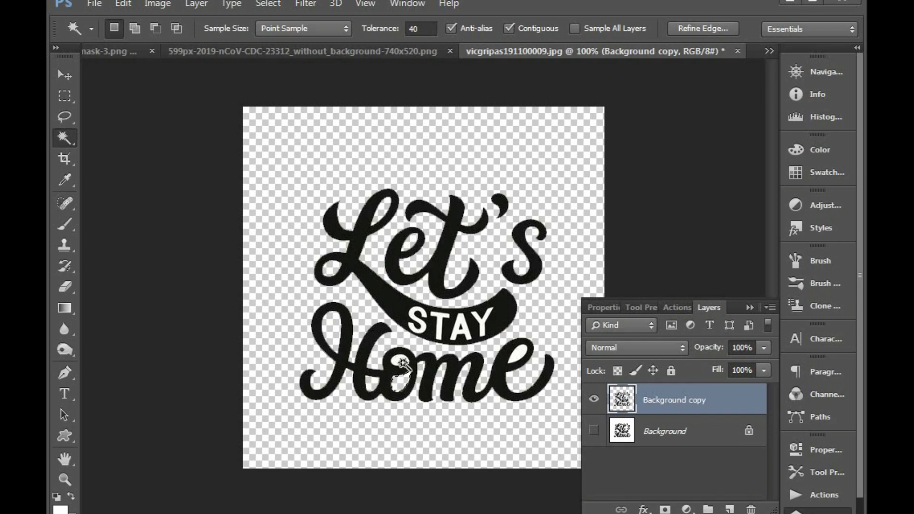
{"action": "key", "text": "Delete"}
{"action": "left_click", "coordinate": [524, 354]}
{"action": "key", "text": "Delete"}
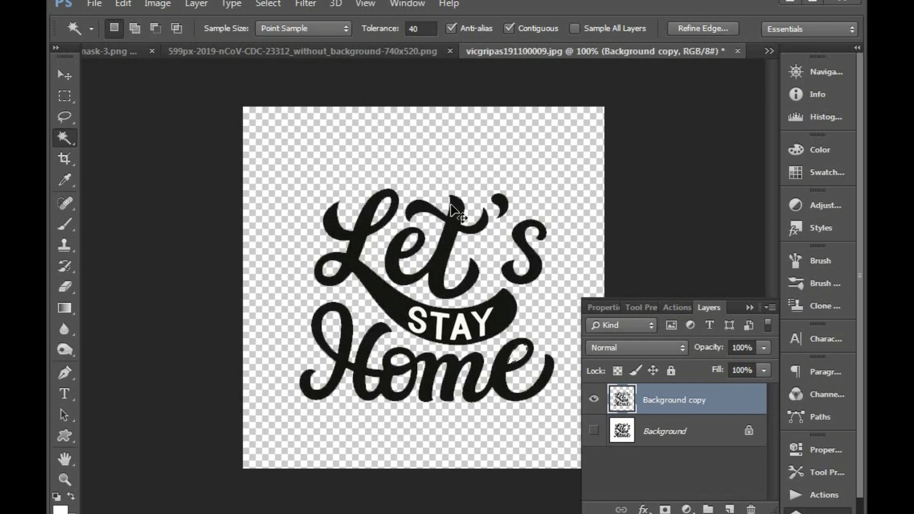
{"action": "key", "text": "v"}
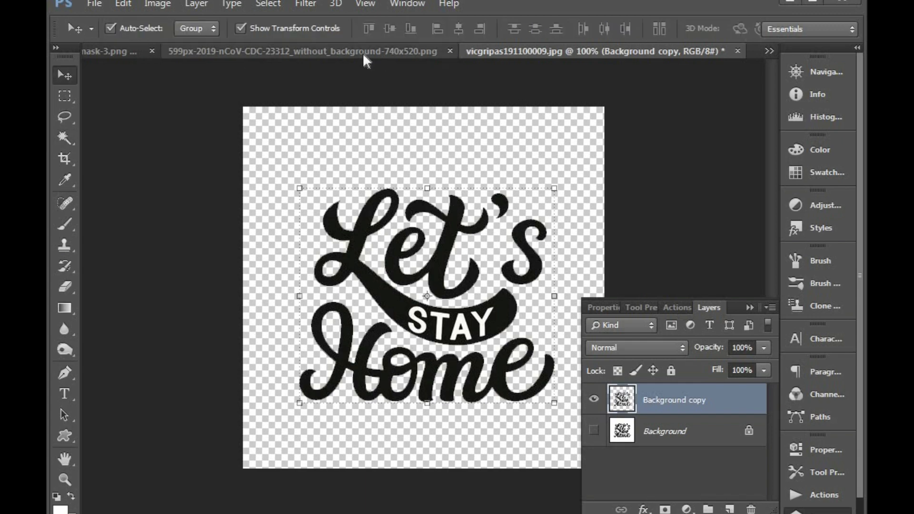
{"action": "left_click", "coordinate": [367, 54]}
Step: Copy the medical mask layer into the man's photo and close the mask document
{"action": "key", "text": "ctrl+shift+Tab"}
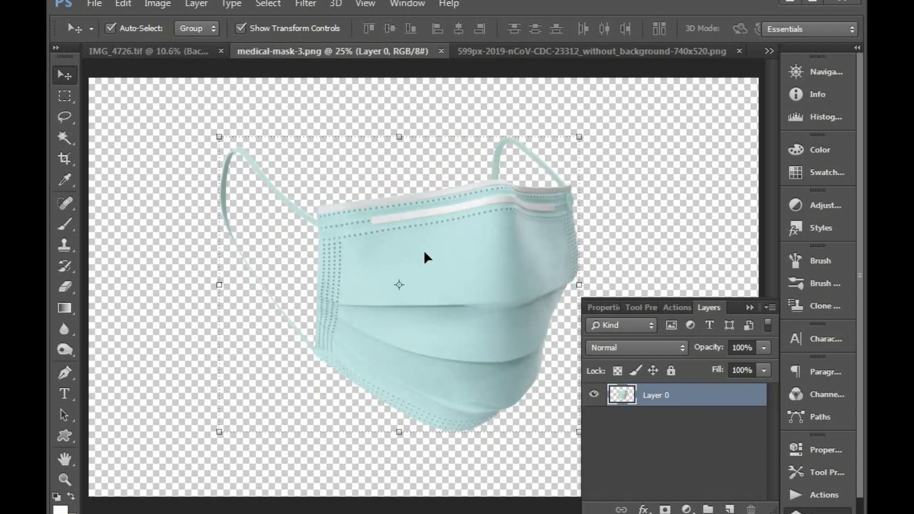
{"action": "mouse_move", "coordinate": [434, 256]}
{"action": "left_mouse_down"}
{"action": "mouse_move", "coordinate": [180, 67]}
{"action": "mouse_move", "coordinate": [405, 232]}
{"action": "left_mouse_up"}
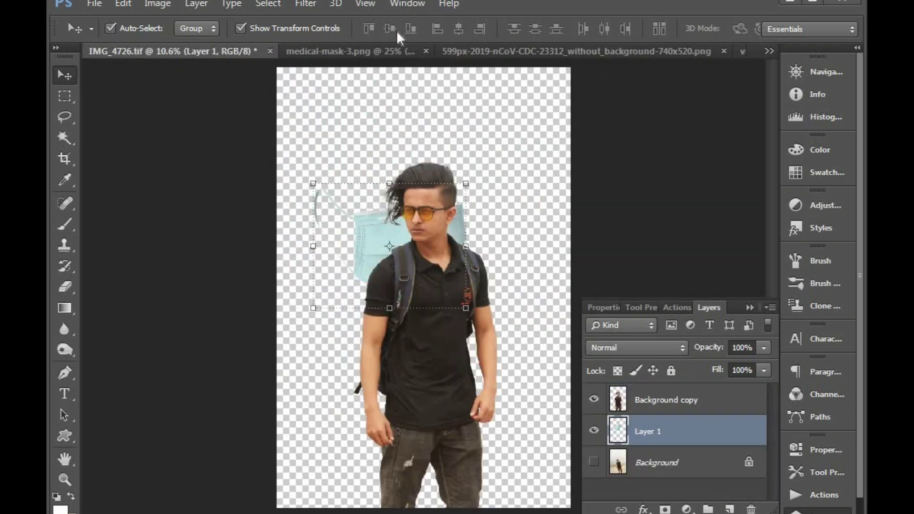
{"action": "left_click", "coordinate": [362, 49]}
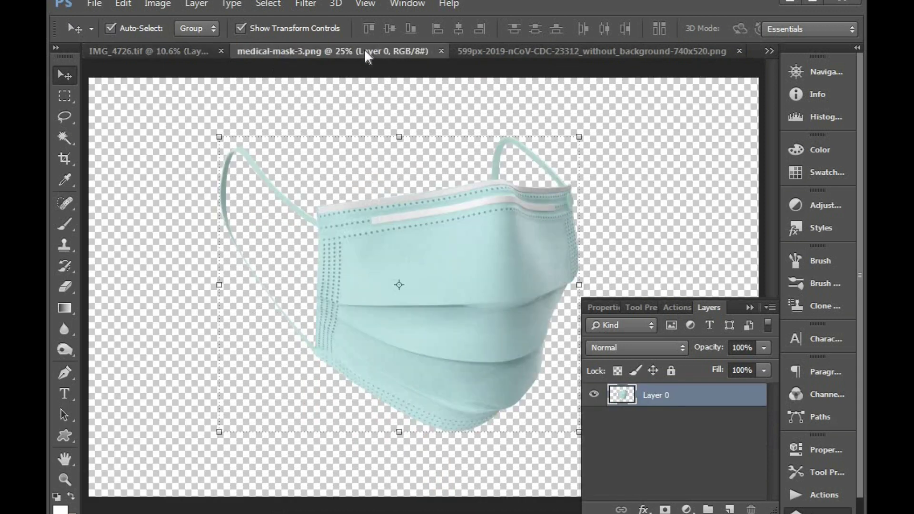
{"action": "left_click", "coordinate": [452, 50]}
{"action": "left_click", "coordinate": [276, 50]}
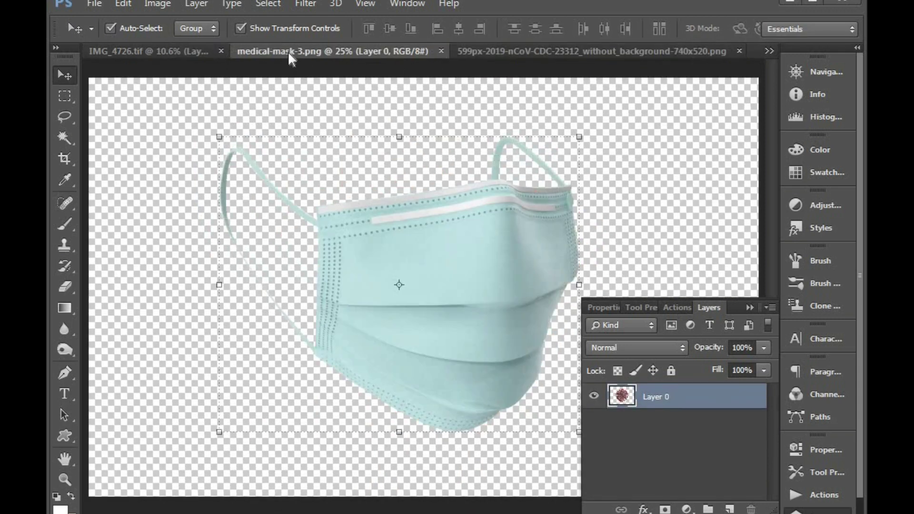
{"action": "left_click", "coordinate": [441, 51]}
{"action": "left_click", "coordinate": [143, 51]}
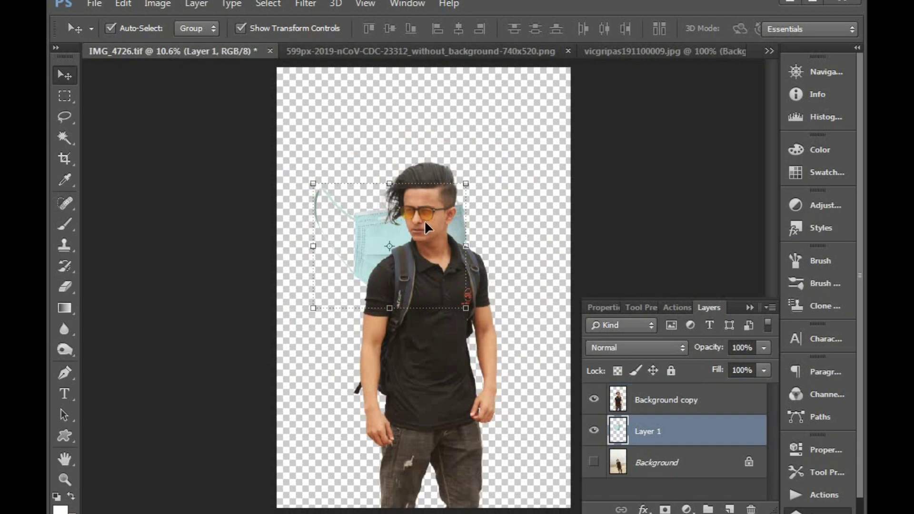
Step: Flip the mask layer horizontally with Free Transform
{"action": "scroll", "coordinate": [424, 220], "scroll_direction": "up", "scroll_amount": 1}
{"action": "scroll", "coordinate": [425, 220], "scroll_direction": "up", "scroll_amount": 1}
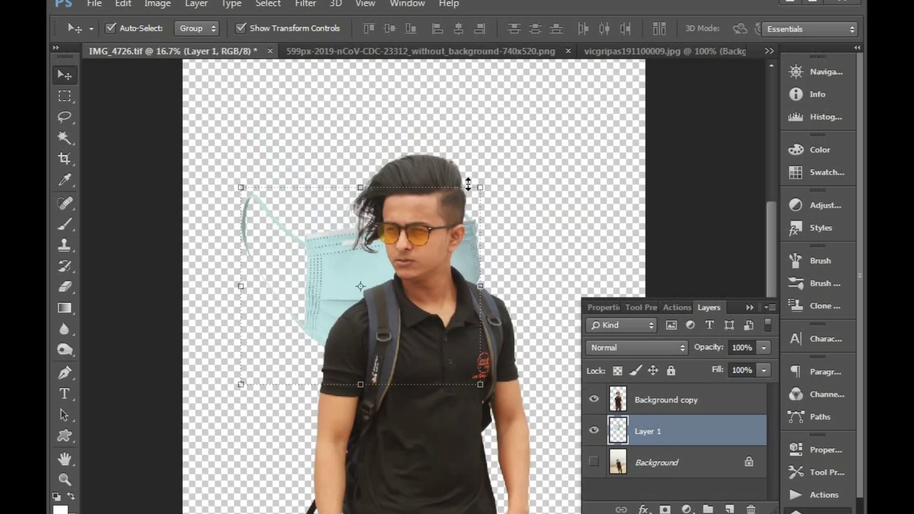
{"action": "key", "text": "ctrl+t"}
{"action": "right_click", "coordinate": [428, 285]}
{"action": "left_click", "coordinate": [459, 465]}
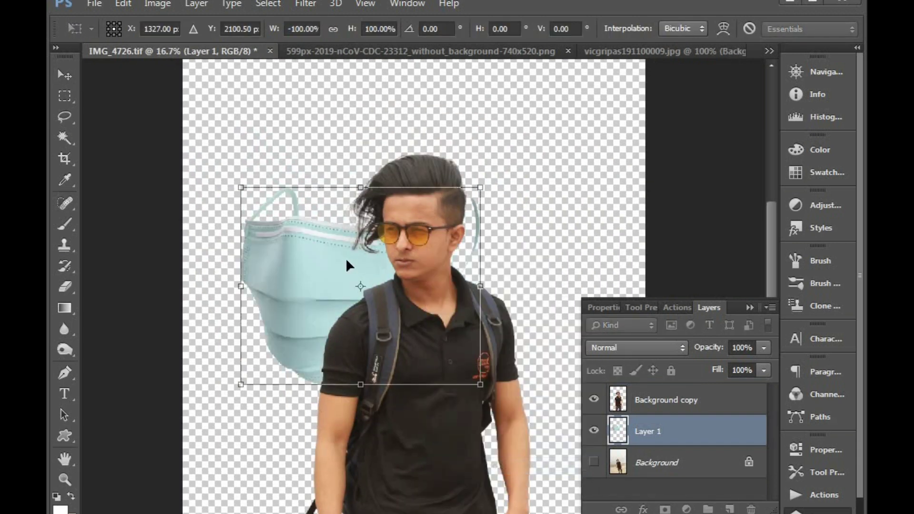
Step: Move the mask layer above the man, then shrink it and place it on his face
{"action": "key", "text": "Return"}
{"action": "key", "text": "ctrl+bracketright"}
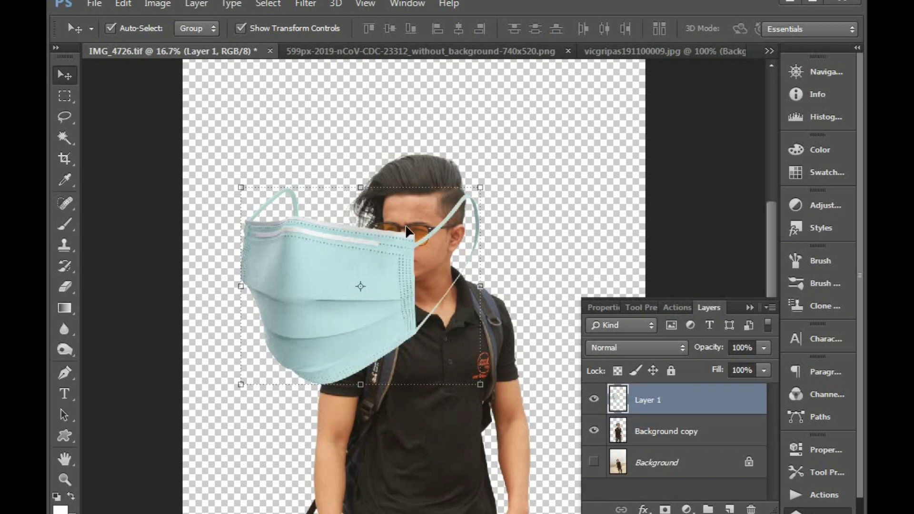
{"action": "left_click_drag", "start_coordinate": [480, 187], "coordinate": [404, 203]}
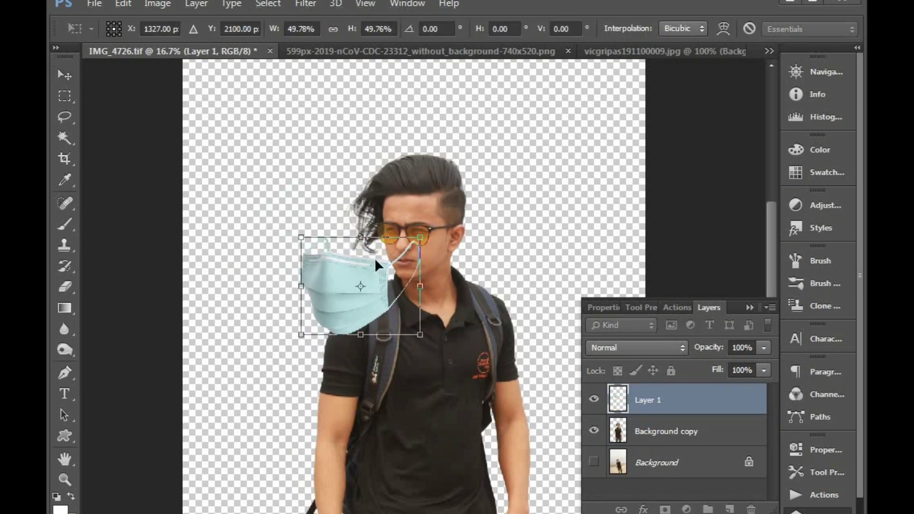
{"action": "left_click_drag", "start_coordinate": [376, 258], "coordinate": [442, 235]}
{"action": "key", "text": "Return"}
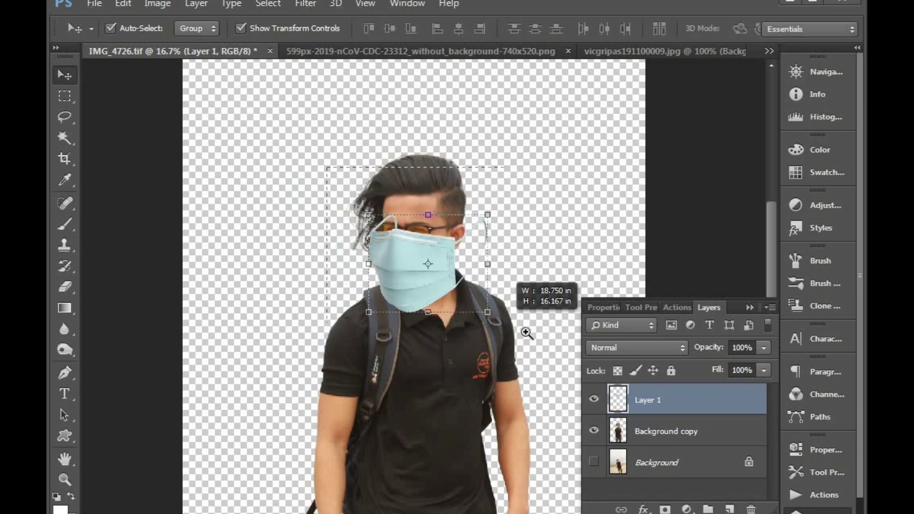
{"action": "scroll", "coordinate": [526, 330], "scroll_direction": "up", "scroll_amount": 3}
{"action": "left_click_drag", "start_coordinate": [478, 285], "coordinate": [431, 232]}
Step: Refine the mask's size and position over his nose and mouth, at 68% opacity
{"action": "key", "text": "ctrl+t"}
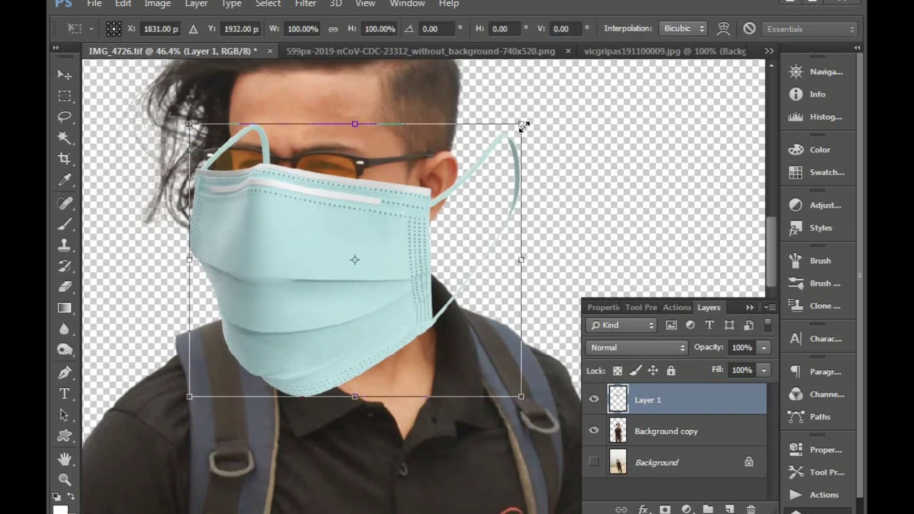
{"action": "left_click_drag", "start_coordinate": [524, 127], "coordinate": [502, 141]}
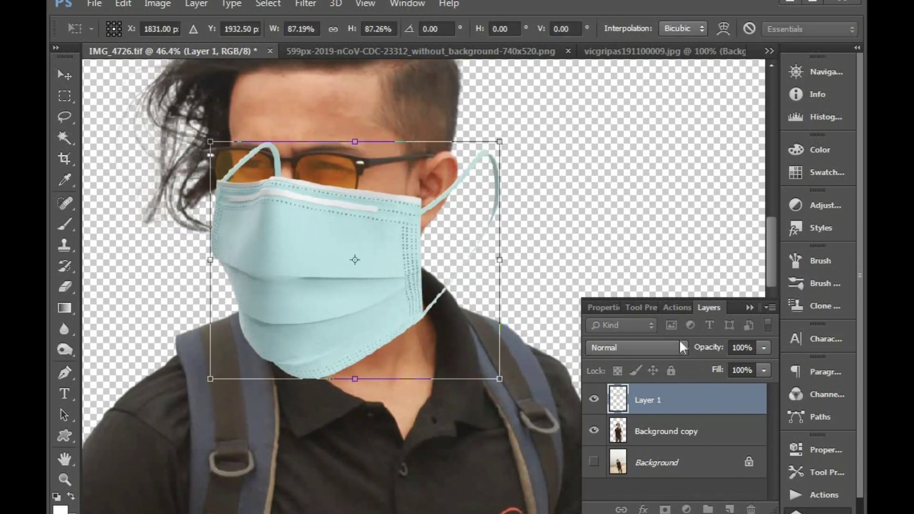
{"action": "left_click_drag", "start_coordinate": [708, 353], "coordinate": [681, 353]}
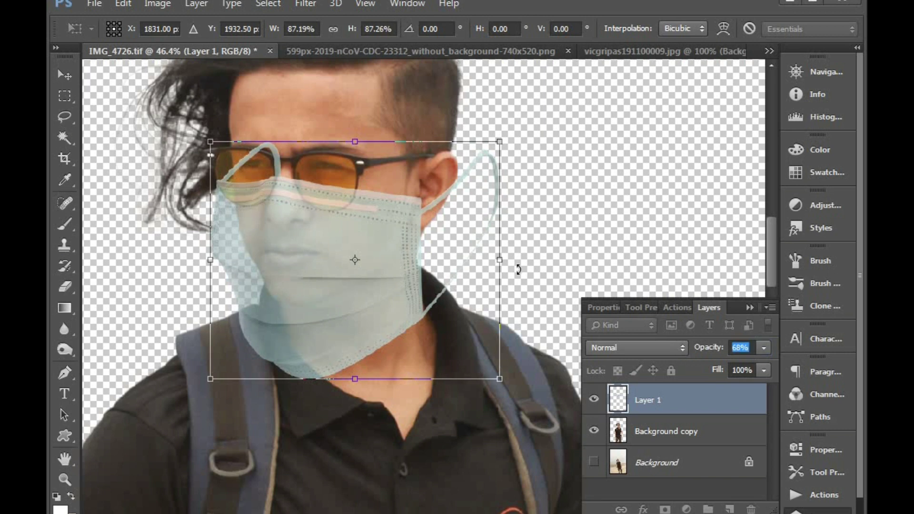
{"action": "left_click_drag", "start_coordinate": [497, 142], "coordinate": [472, 155]}
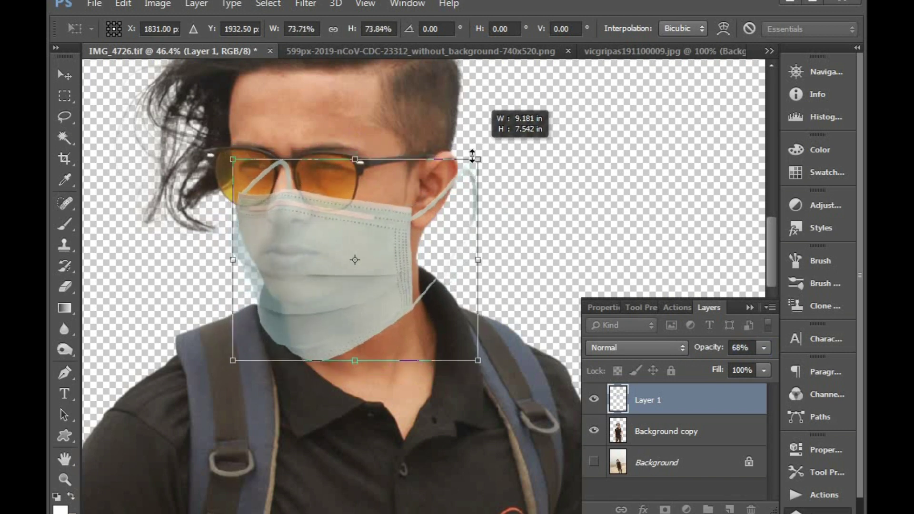
{"action": "mouse_move", "coordinate": [386, 221]}
{"action": "left_mouse_down"}
{"action": "mouse_move", "coordinate": [381, 177]}
{"action": "mouse_move", "coordinate": [364, 182]}
{"action": "left_mouse_up"}
{"action": "left_click_drag", "start_coordinate": [319, 128], "coordinate": [338, 197]}
{"action": "scroll", "coordinate": [476, 228], "scroll_direction": "up", "scroll_amount": 2}
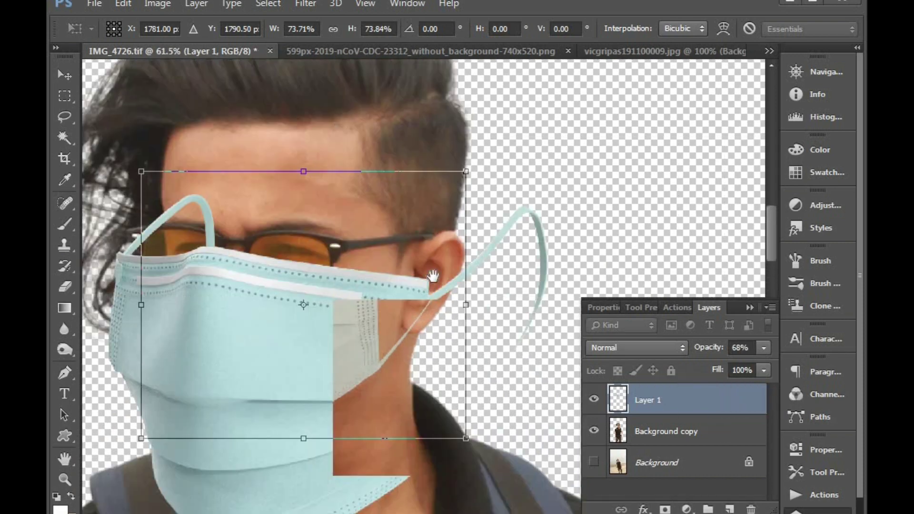
{"action": "left_click_drag", "start_coordinate": [477, 230], "coordinate": [500, 214]}
{"action": "left_click_drag", "start_coordinate": [323, 102], "coordinate": [324, 142]}
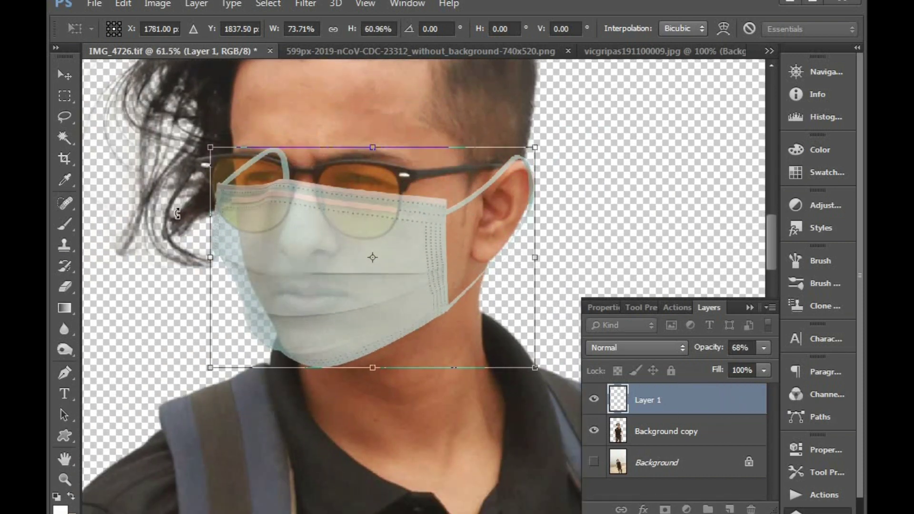
{"action": "left_click_drag", "start_coordinate": [204, 216], "coordinate": [212, 216]}
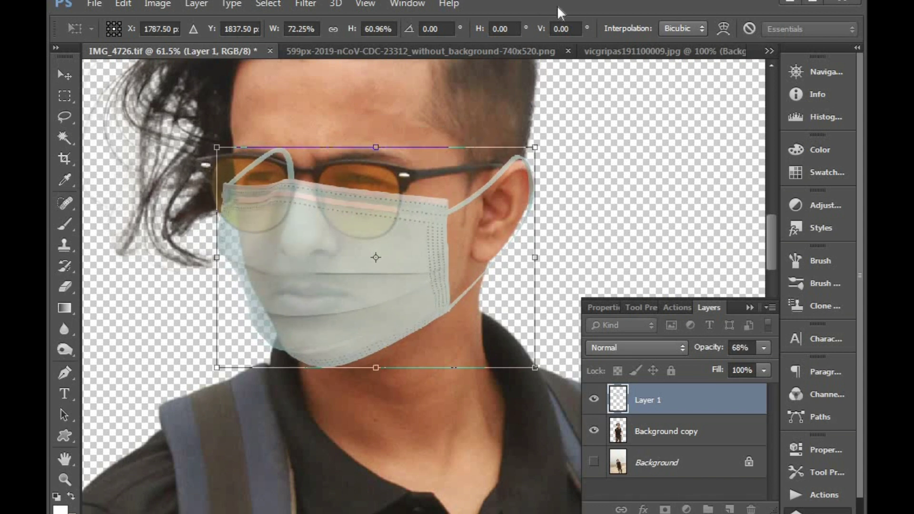
{"action": "left_click", "coordinate": [723, 28]}
Step: Bend the mask's warp mesh to hug the cheeks, chin and jaw, its top below the glasses
{"action": "left_click_drag", "start_coordinate": [223, 192], "coordinate": [228, 218]}
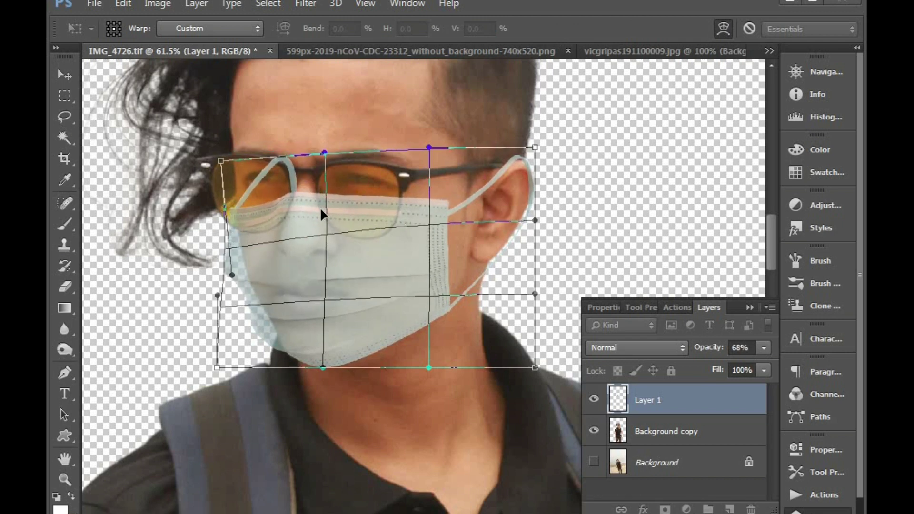
{"action": "left_click_drag", "start_coordinate": [321, 209], "coordinate": [319, 218]}
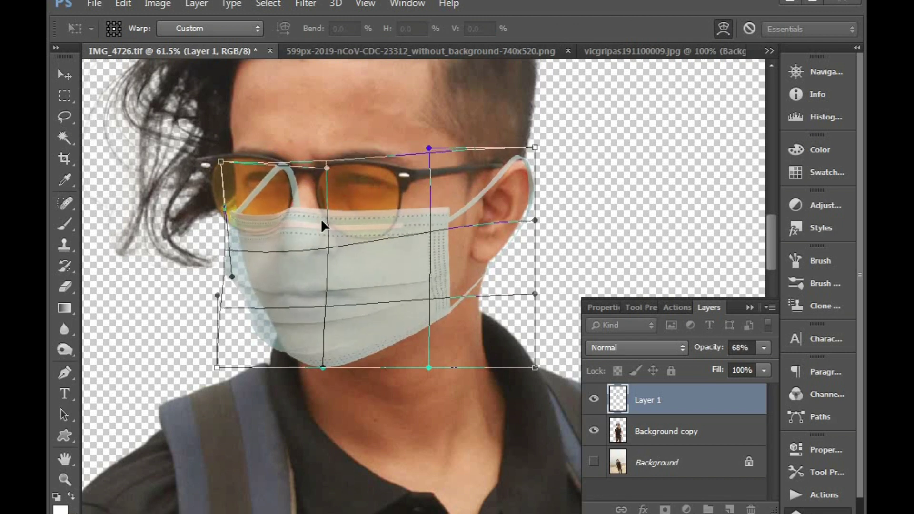
{"action": "left_click_drag", "start_coordinate": [429, 148], "coordinate": [413, 110]}
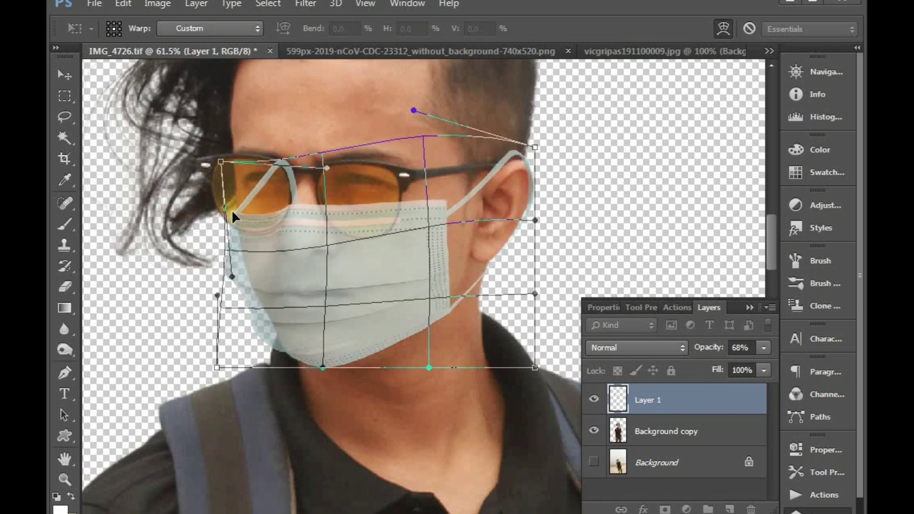
{"action": "left_click_drag", "start_coordinate": [231, 212], "coordinate": [238, 221]}
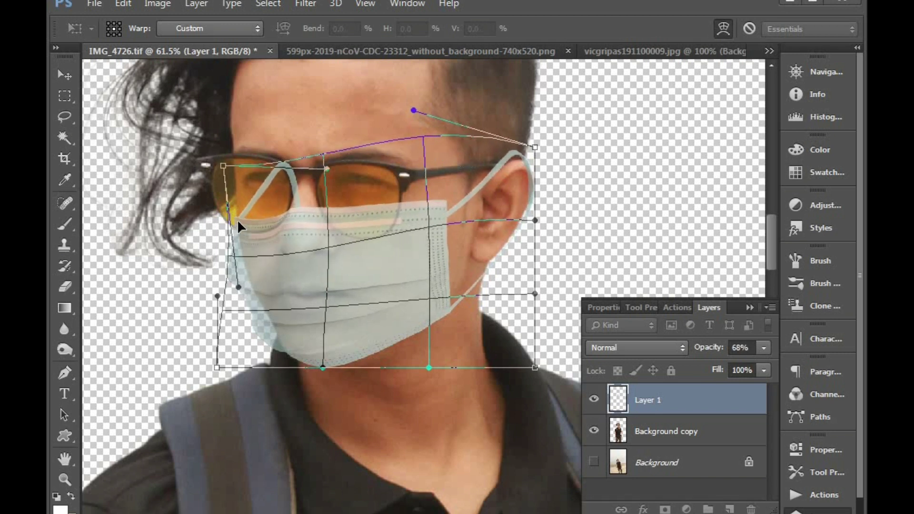
{"action": "left_click_drag", "start_coordinate": [367, 213], "coordinate": [368, 225]}
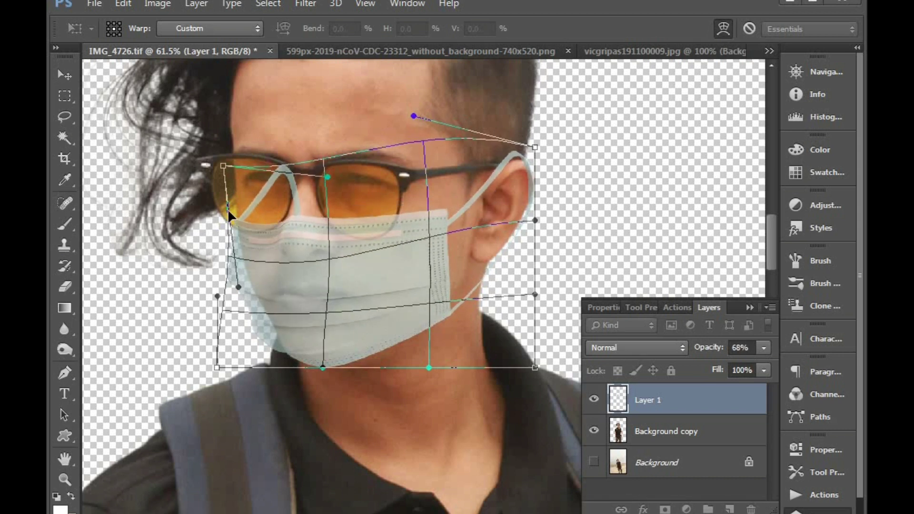
{"action": "left_click_drag", "start_coordinate": [237, 284], "coordinate": [236, 261]}
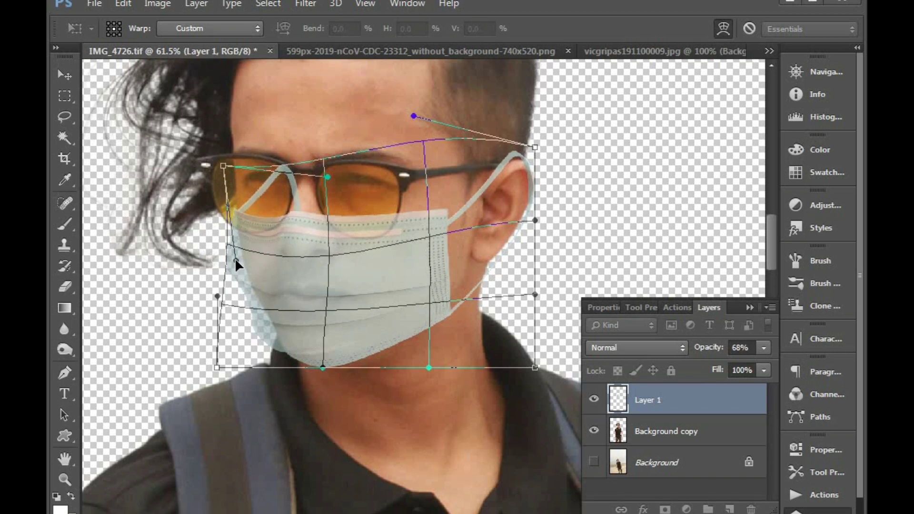
{"action": "left_click_drag", "start_coordinate": [236, 258], "coordinate": [237, 258]}
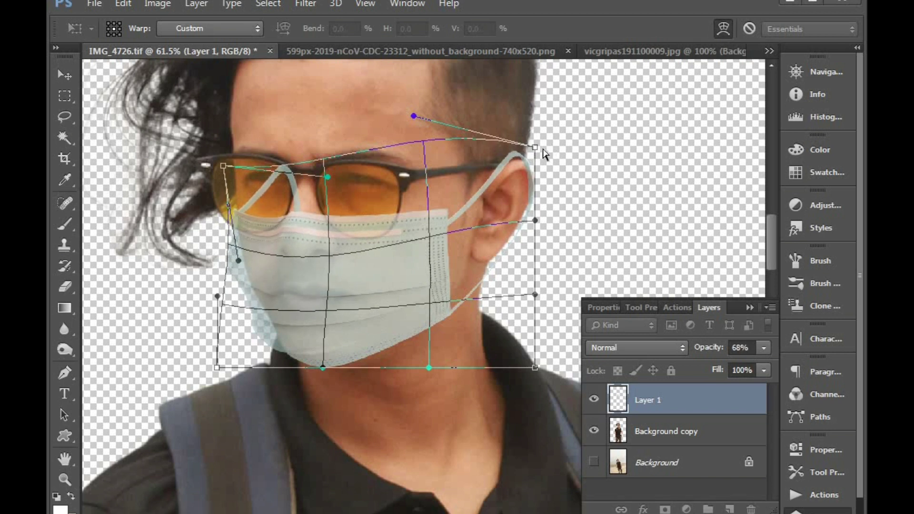
{"action": "left_click_drag", "start_coordinate": [217, 369], "coordinate": [227, 369]}
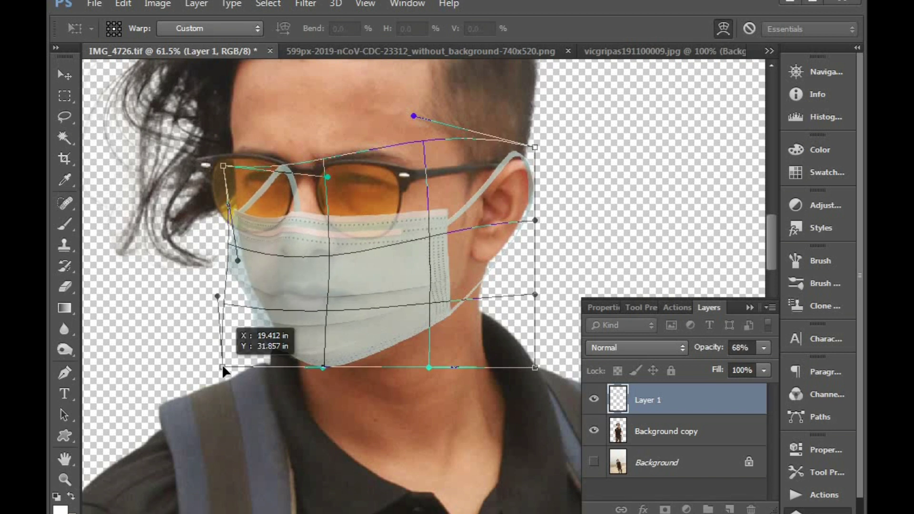
{"action": "left_click_drag", "start_coordinate": [426, 367], "coordinate": [412, 387]}
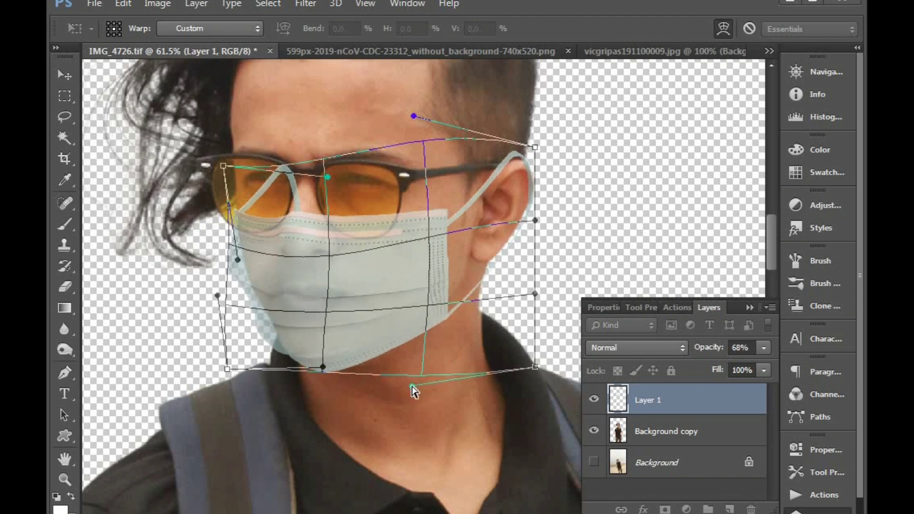
{"action": "left_click_drag", "start_coordinate": [531, 295], "coordinate": [533, 263]}
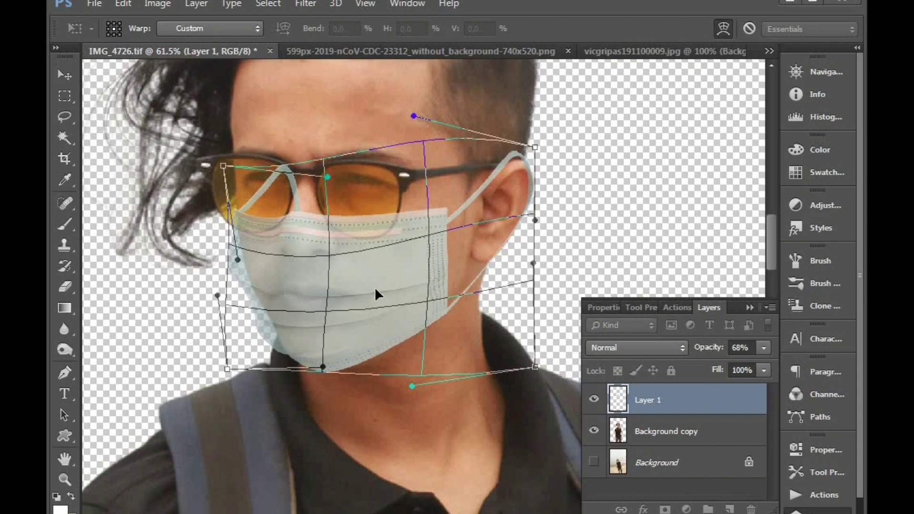
Step: Apply the warp and restore the mask layer to 100% opacity
{"action": "key", "text": "Return"}
{"action": "left_click_drag", "start_coordinate": [709, 348], "coordinate": [814, 351]}
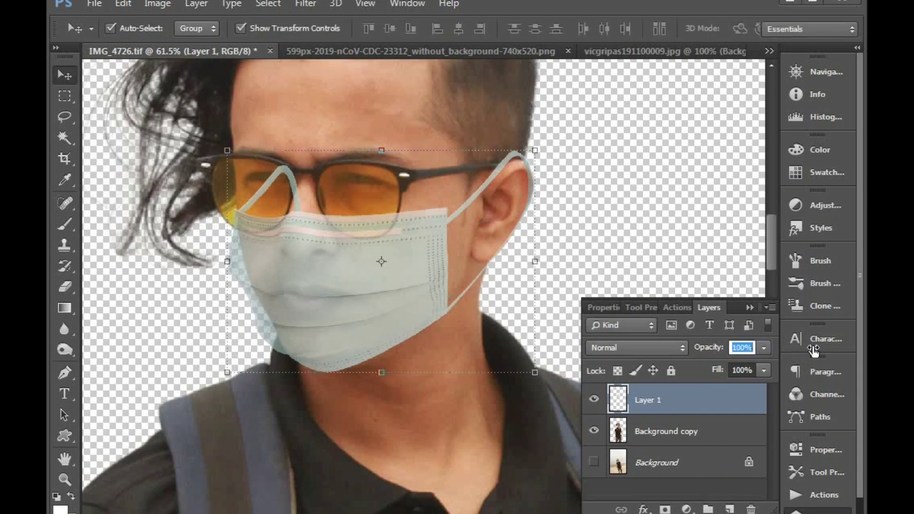
{"action": "key", "text": "Return"}
{"action": "left_click_drag", "start_coordinate": [257, 175], "coordinate": [295, 176]}
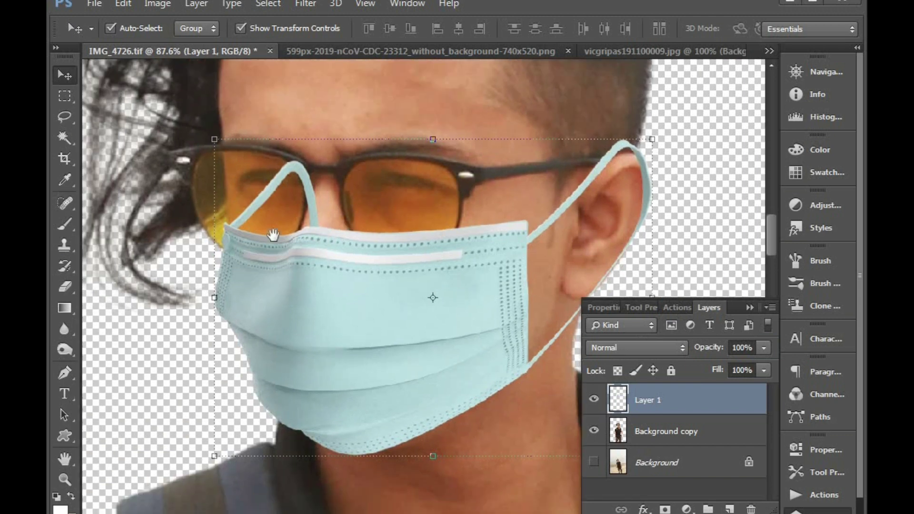
Step: Trace a Pen path from the mask's left corner along its top edge to the ear
{"action": "left_click", "coordinate": [65, 373]}
{"action": "left_click_drag", "start_coordinate": [172, 165], "coordinate": [387, 259]}
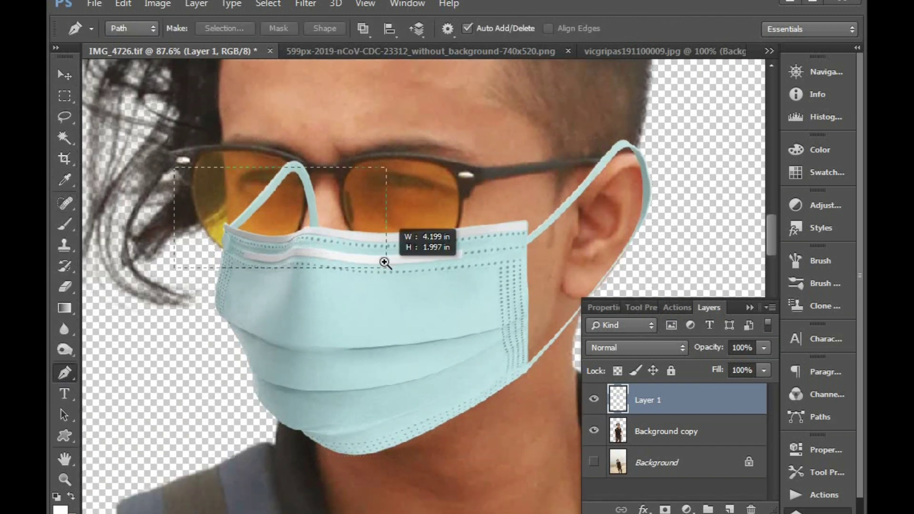
{"action": "left_click", "coordinate": [248, 309]}
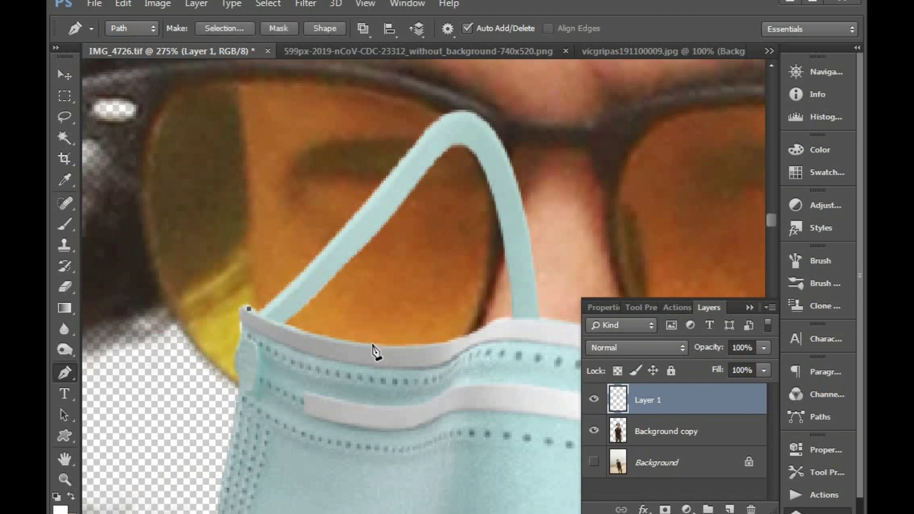
{"action": "left_click_drag", "start_coordinate": [379, 346], "coordinate": [449, 342]}
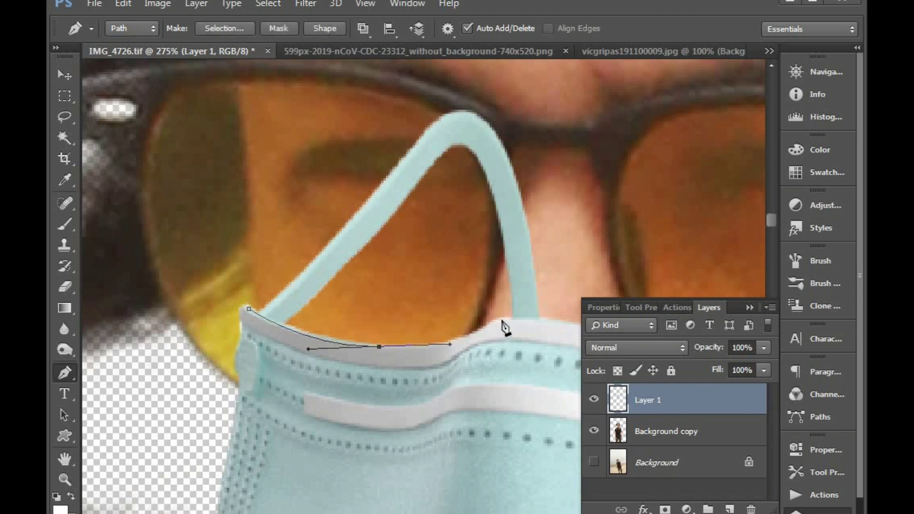
{"action": "left_click_drag", "start_coordinate": [502, 320], "coordinate": [528, 318]}
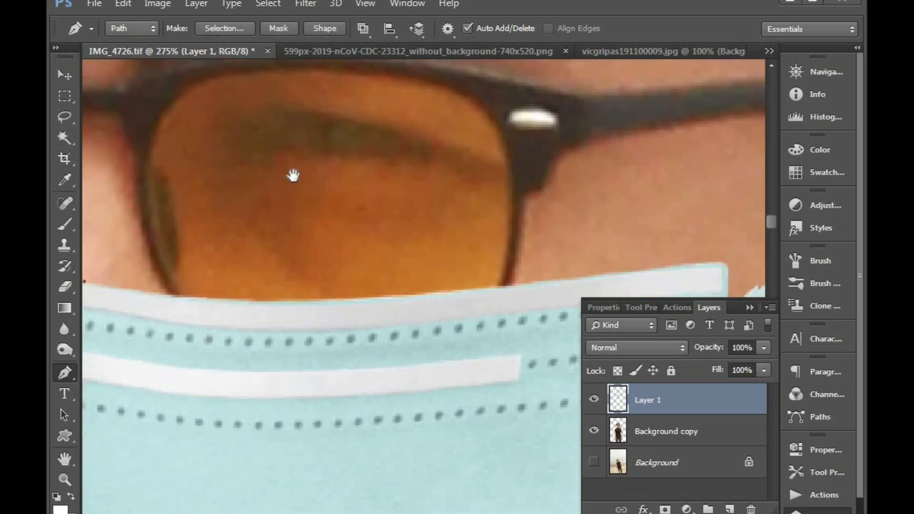
{"action": "left_click_drag", "start_coordinate": [565, 293], "coordinate": [324, 216]}
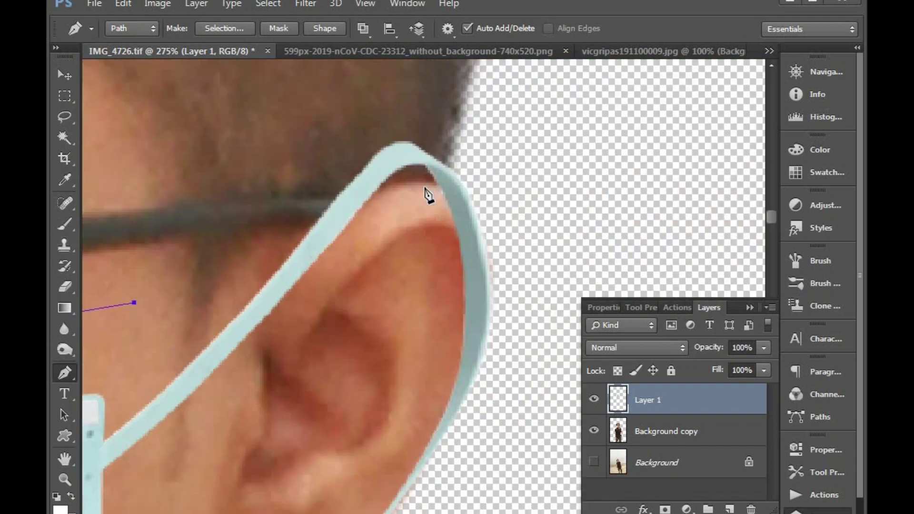
{"action": "left_click_drag", "start_coordinate": [423, 188], "coordinate": [533, 191]}
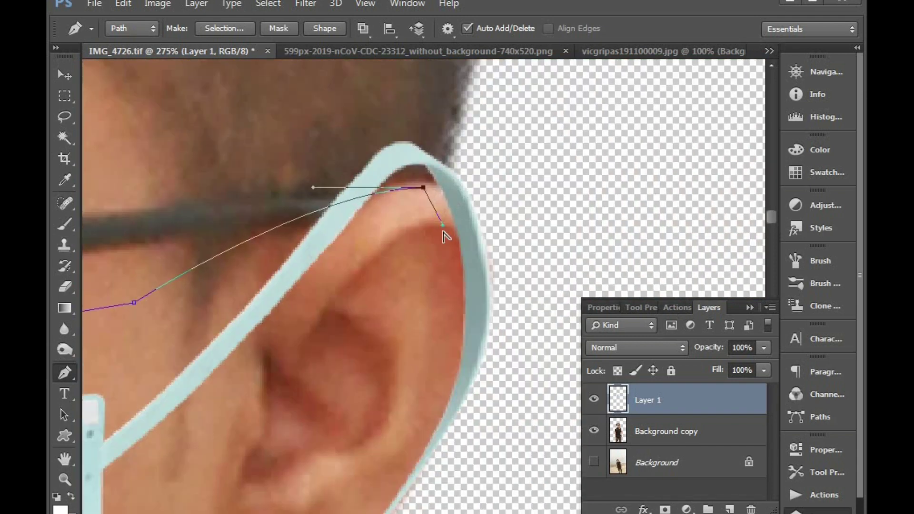
Step: Close the path around the ear lobe and above the head, and turn it into a selection
{"action": "left_click_drag", "start_coordinate": [361, 484], "coordinate": [419, 255]}
{"action": "left_click", "coordinate": [416, 277]}
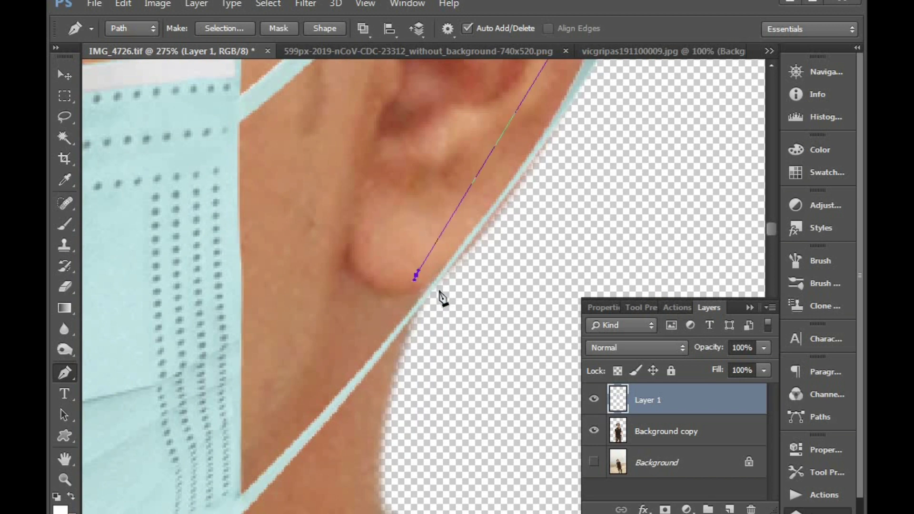
{"action": "key", "text": "ctrl+minus"}
{"action": "key", "text": "ctrl+minus"}
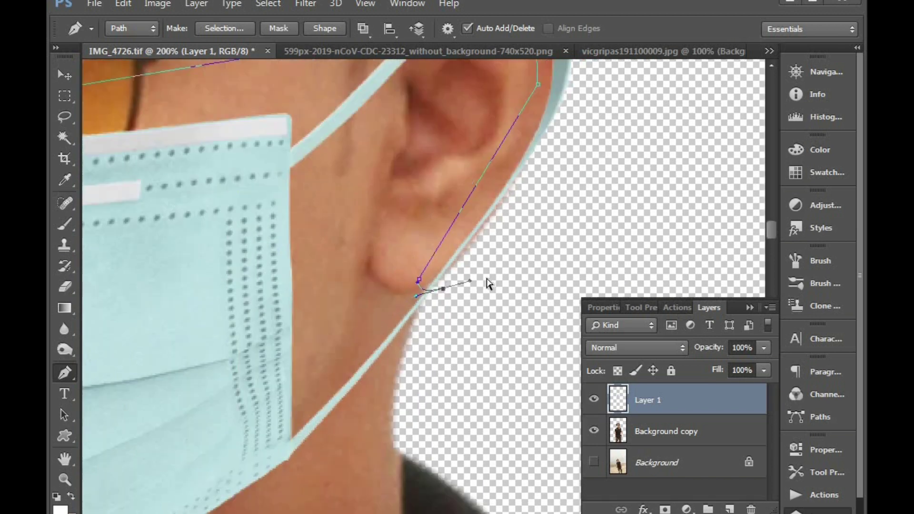
{"action": "key", "text": "ctrl+minus"}
{"action": "key", "text": "ctrl+minus"}
{"action": "left_click", "coordinate": [547, 199]}
{"action": "left_click", "coordinate": [427, 124]}
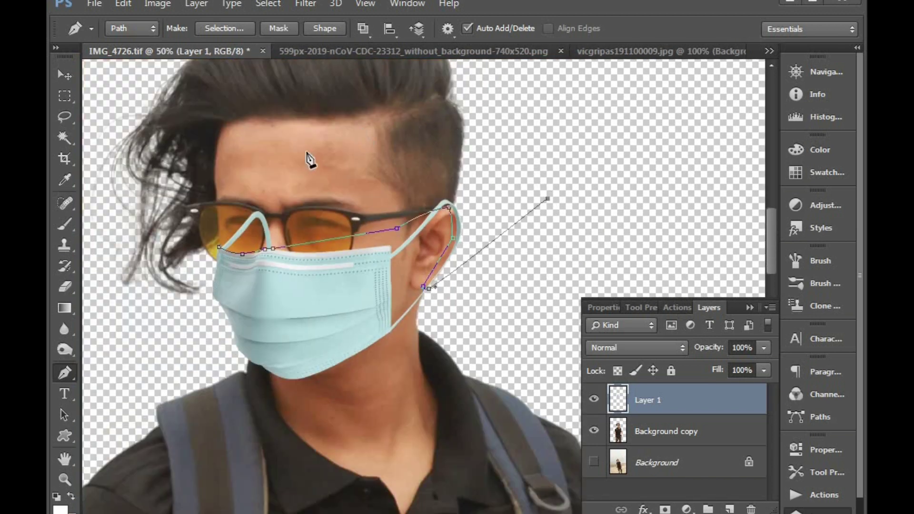
{"action": "left_click", "coordinate": [191, 186]}
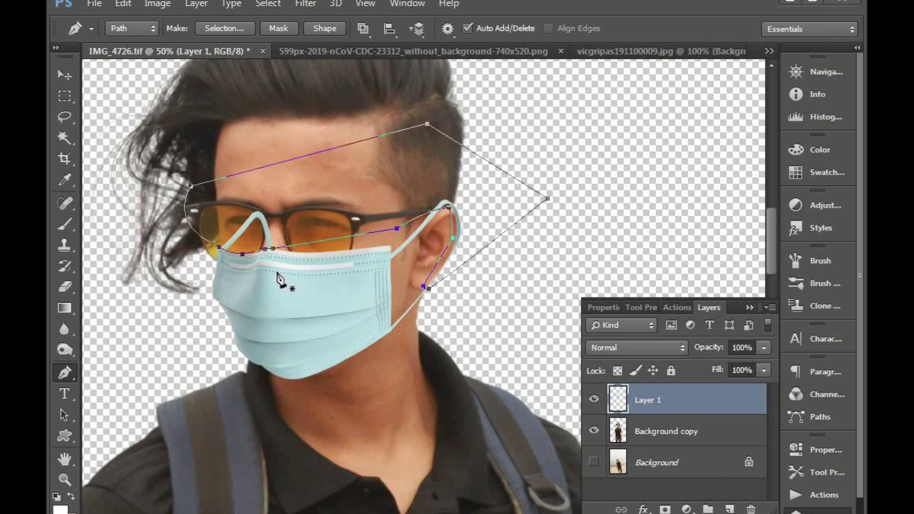
{"action": "key", "text": "ctrl+Return"}
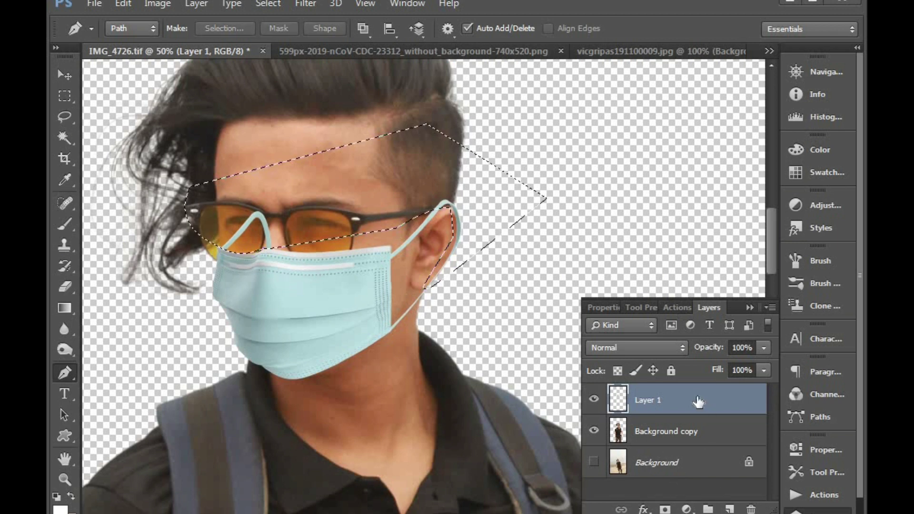
Step: Delete the strap parts inside the selection and deselect
{"action": "key", "text": "Delete"}
{"action": "key", "text": "ctrl+d"}
{"action": "key", "text": "v"}
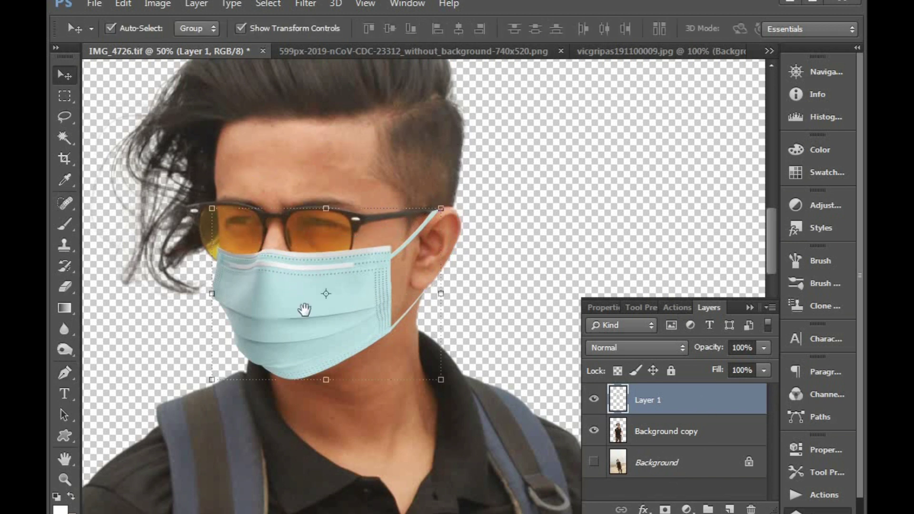
{"action": "left_click_drag", "start_coordinate": [302, 310], "coordinate": [351, 297]}
{"action": "key", "text": "ctrl+minus"}
{"action": "key", "text": "ctrl+minus"}
{"action": "key", "text": "ctrl+minus"}
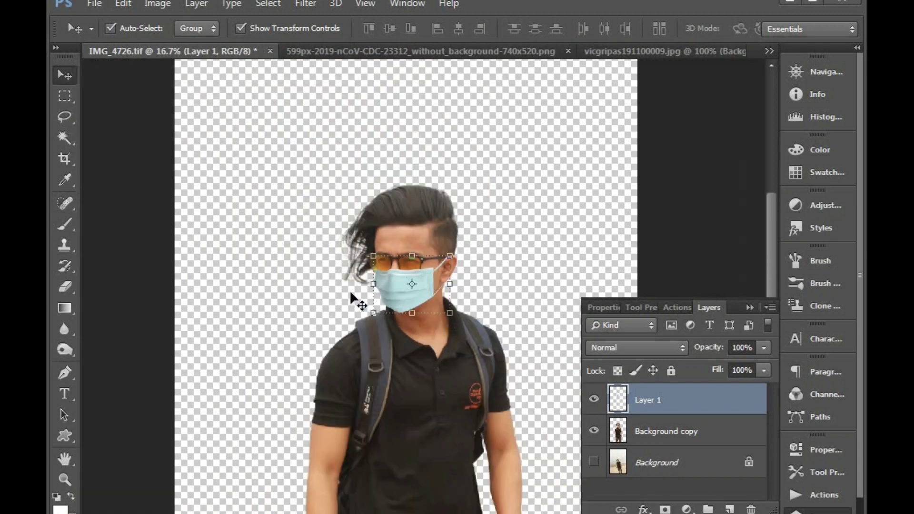
{"action": "left_click_drag", "start_coordinate": [425, 280], "coordinate": [476, 281]}
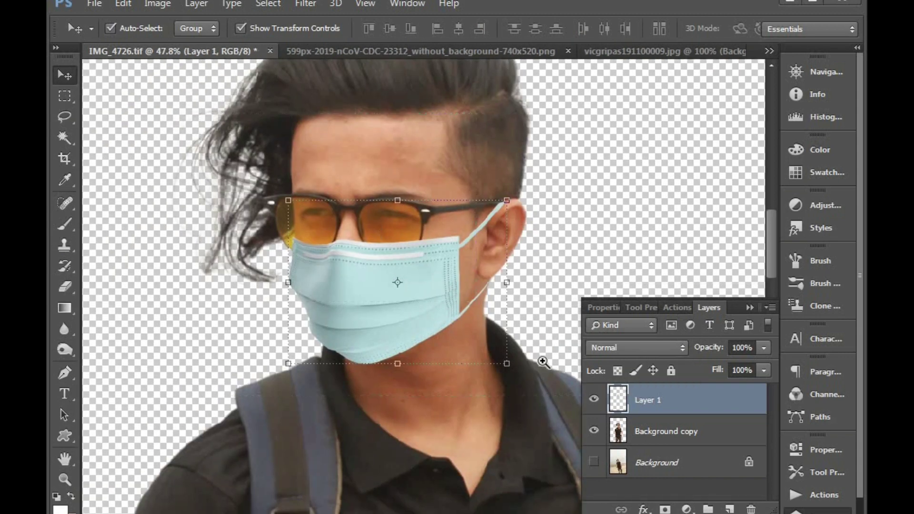
{"action": "left_click_drag", "start_coordinate": [543, 362], "coordinate": [450, 288]}
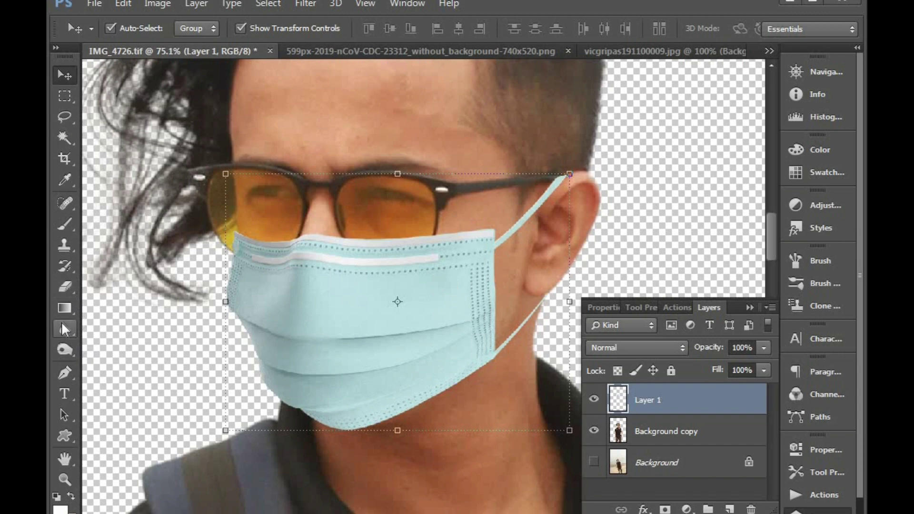
Step: Try smudging the mask's nose strip with an enlarged hard round brush, then undo it
{"action": "left_click_drag", "start_coordinate": [63, 329], "coordinate": [122, 358]}
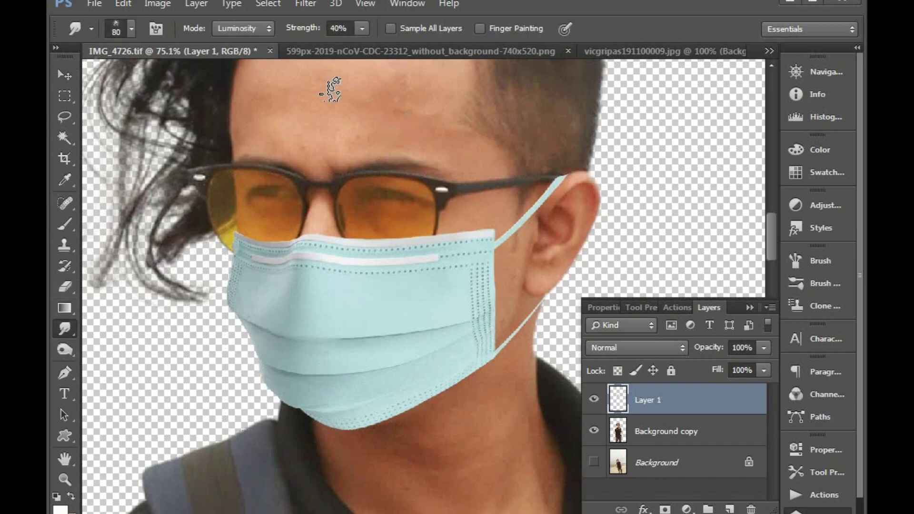
{"action": "right_click", "coordinate": [257, 71]}
{"action": "double_click", "coordinate": [193, 170]}
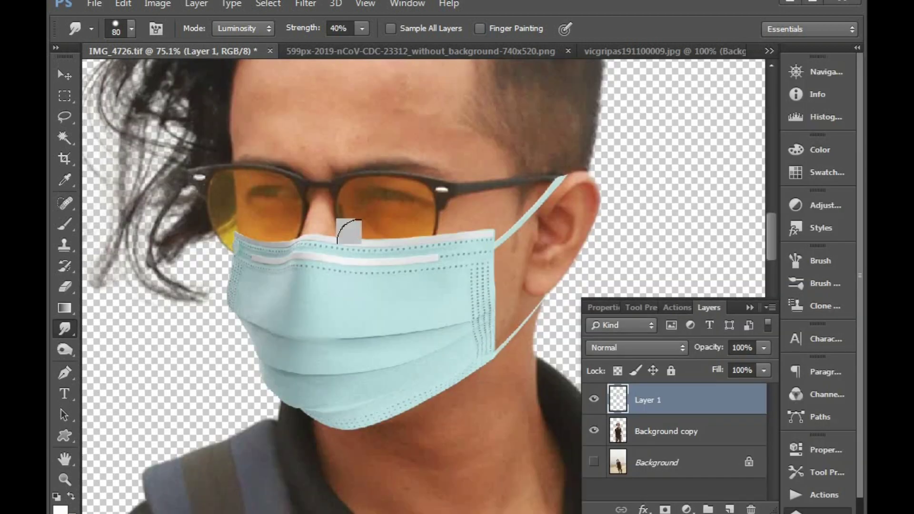
{"action": "key", "text": "bracketright"}
{"action": "key", "text": "bracketright"}
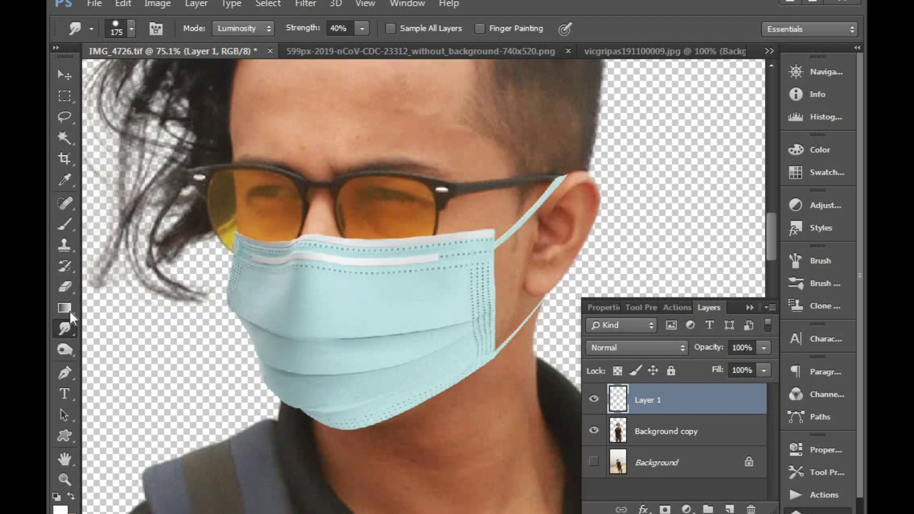
{"action": "right_click", "coordinate": [64, 328]}
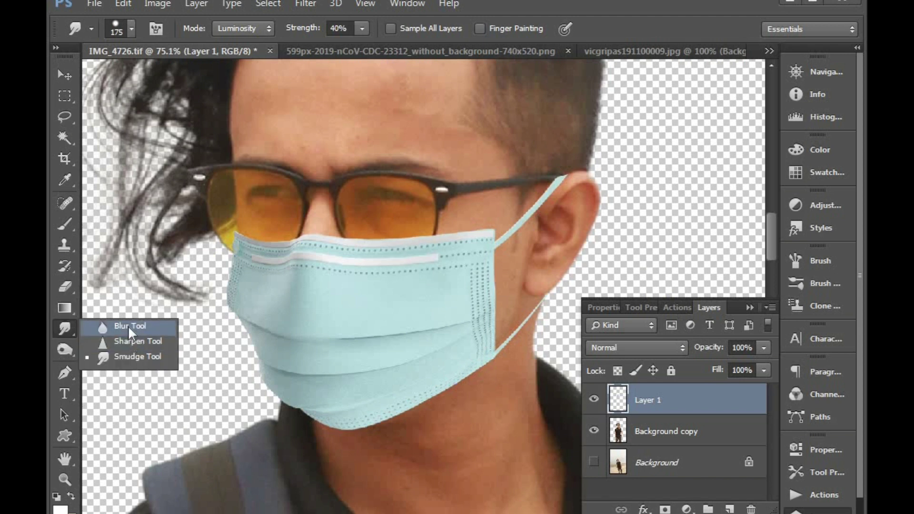
{"action": "left_click", "coordinate": [122, 352]}
{"action": "left_click_drag", "start_coordinate": [457, 257], "coordinate": [372, 272]}
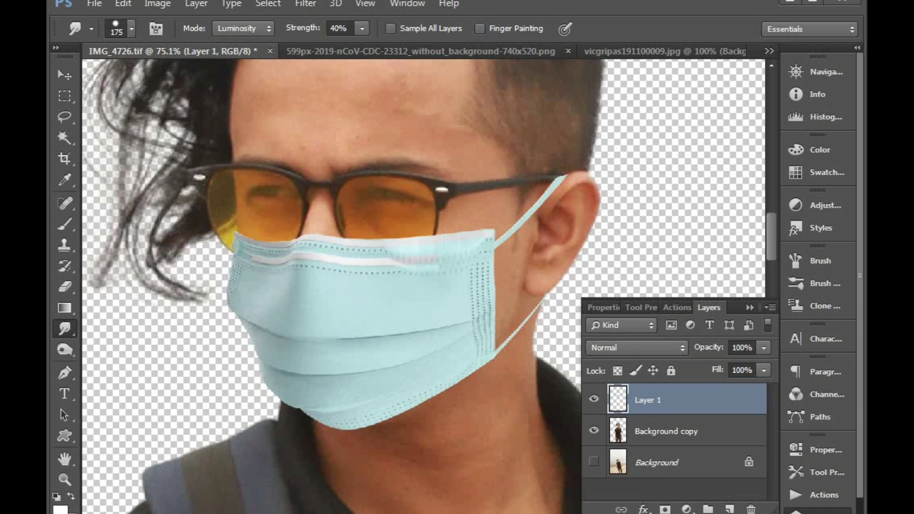
{"action": "key", "text": "ctrl+z"}
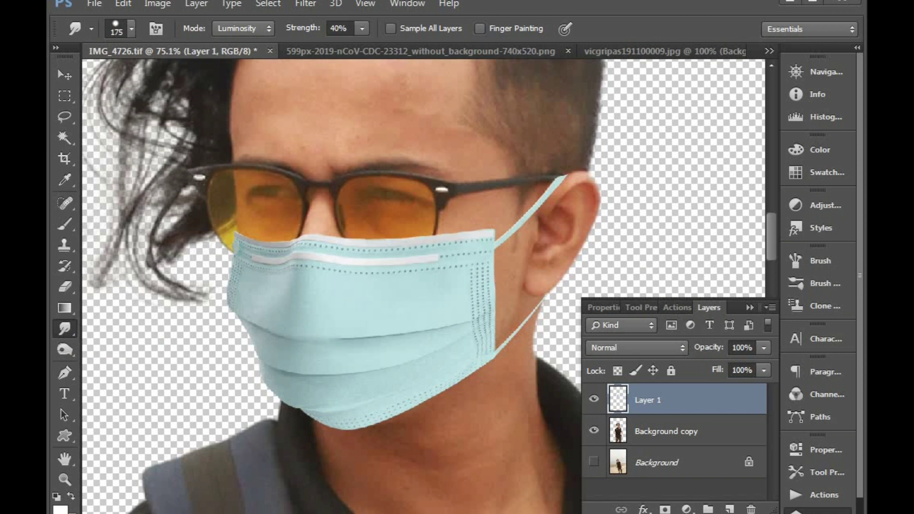
Step: Rewarp the mask's top edge to sit snugly under the glasses and apply it
{"action": "key", "text": "v"}
{"action": "key", "text": "ctrl+t"}
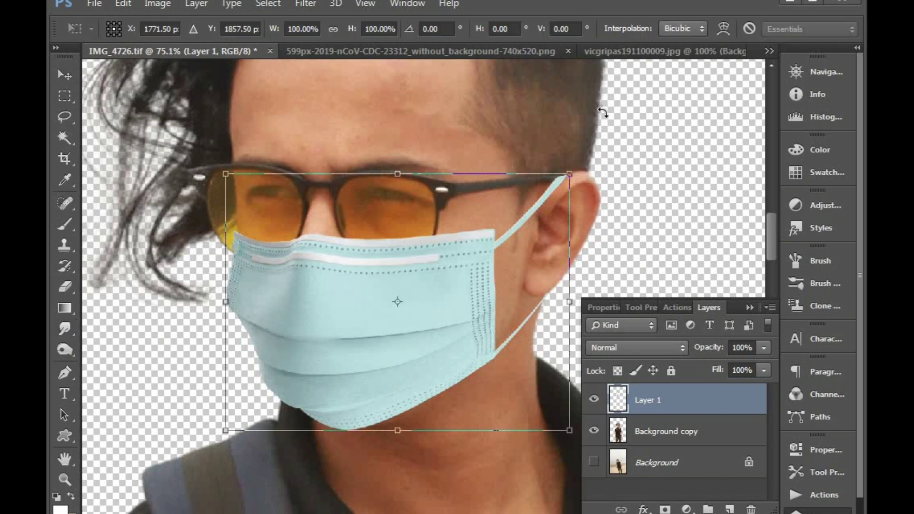
{"action": "left_click", "coordinate": [723, 29]}
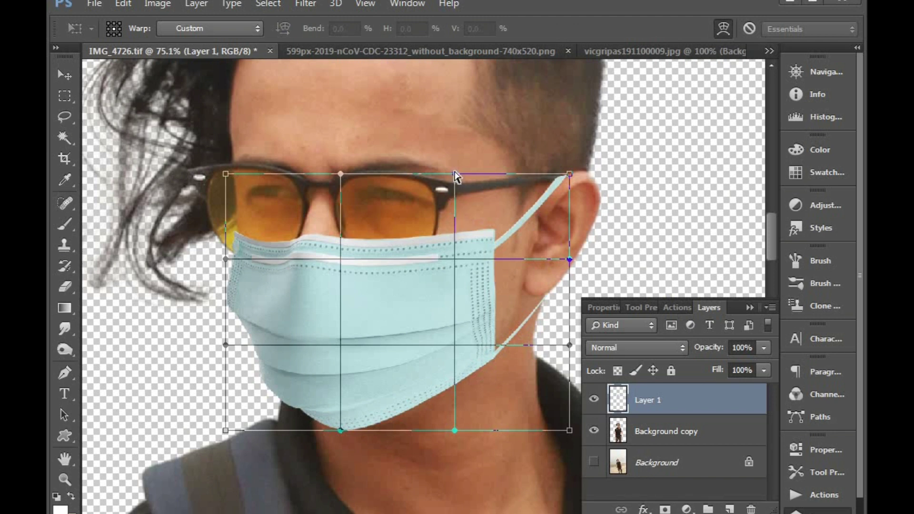
{"action": "left_click_drag", "start_coordinate": [455, 174], "coordinate": [453, 181]}
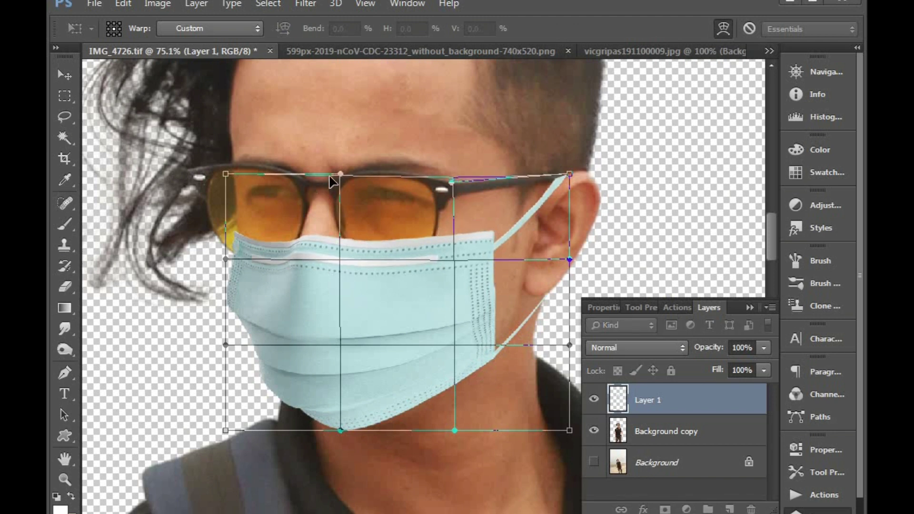
{"action": "left_click_drag", "start_coordinate": [340, 174], "coordinate": [340, 162]}
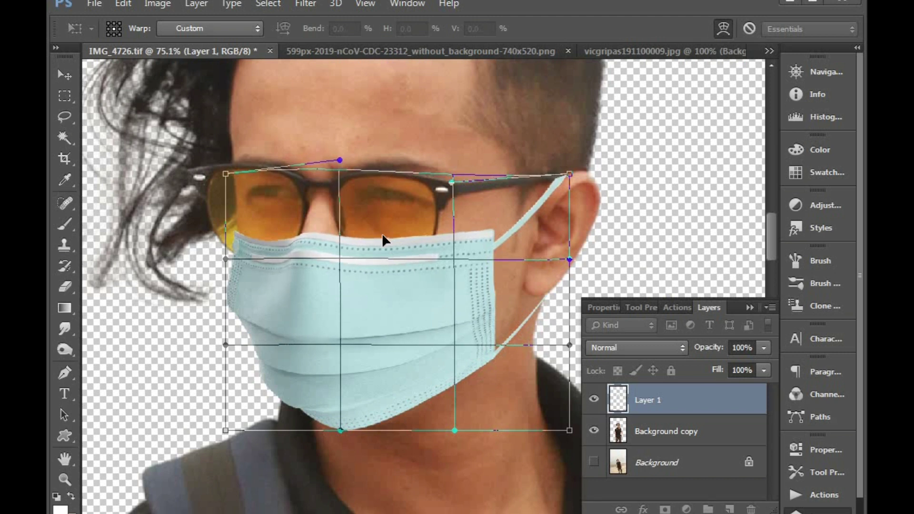
{"action": "key", "text": "Return"}
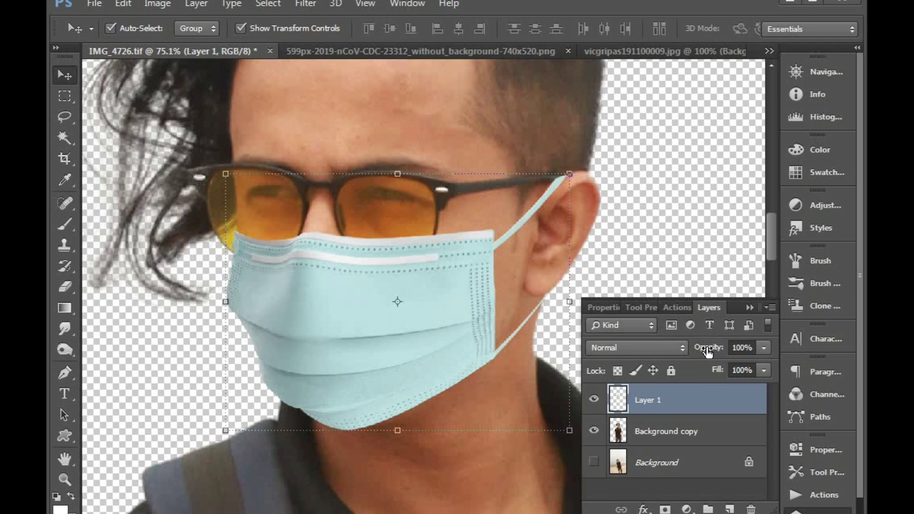
Step: Lower the mask layer's opacity to 43% and zoom in on the left lens
{"action": "left_click_drag", "start_coordinate": [711, 351], "coordinate": [684, 343]}
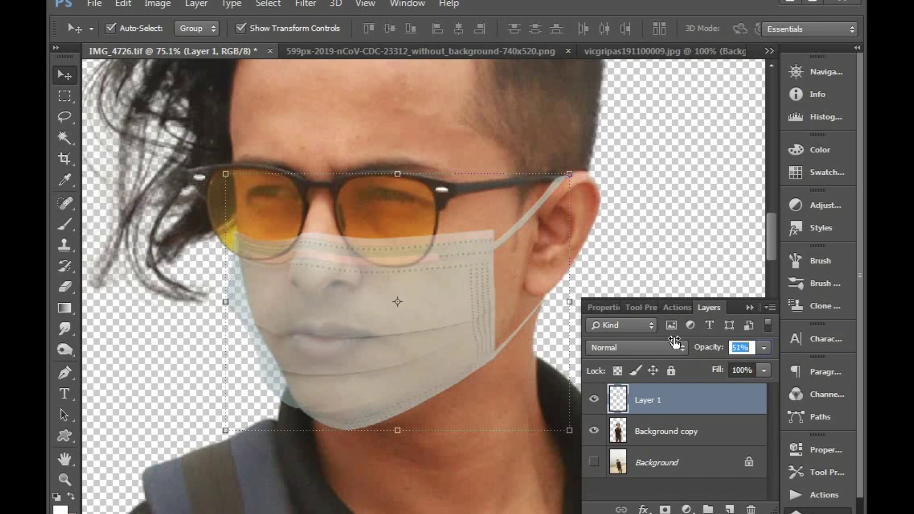
{"action": "left_click_drag", "start_coordinate": [675, 342], "coordinate": [668, 342]}
{"action": "left_click_drag", "start_coordinate": [330, 262], "coordinate": [471, 243]}
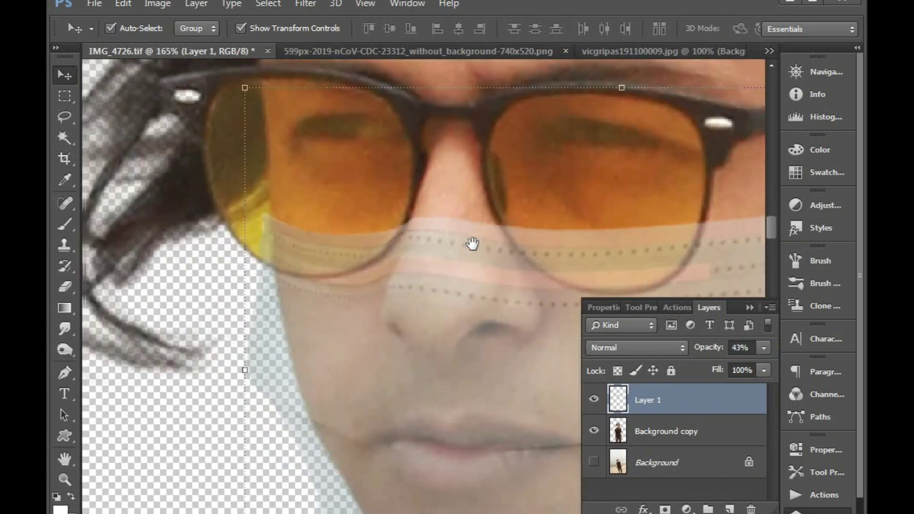
Step: Trace a Pen path along the bottoms of both lenses across the nose bridge
{"action": "key", "text": "p"}
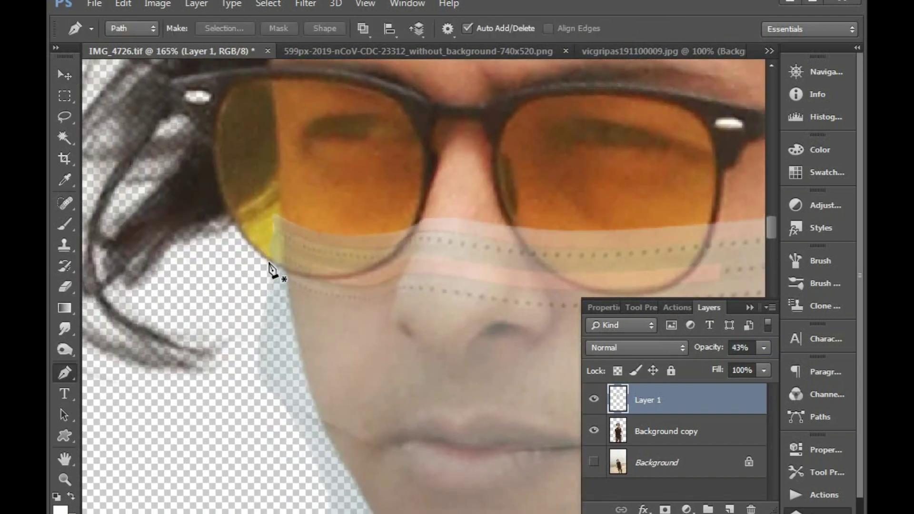
{"action": "left_click", "coordinate": [269, 262]}
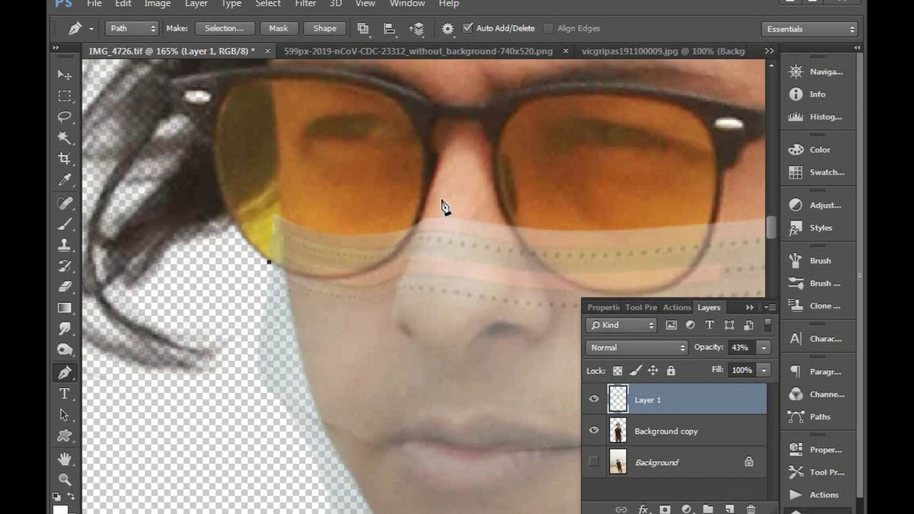
{"action": "left_click_drag", "start_coordinate": [418, 221], "coordinate": [465, 124]}
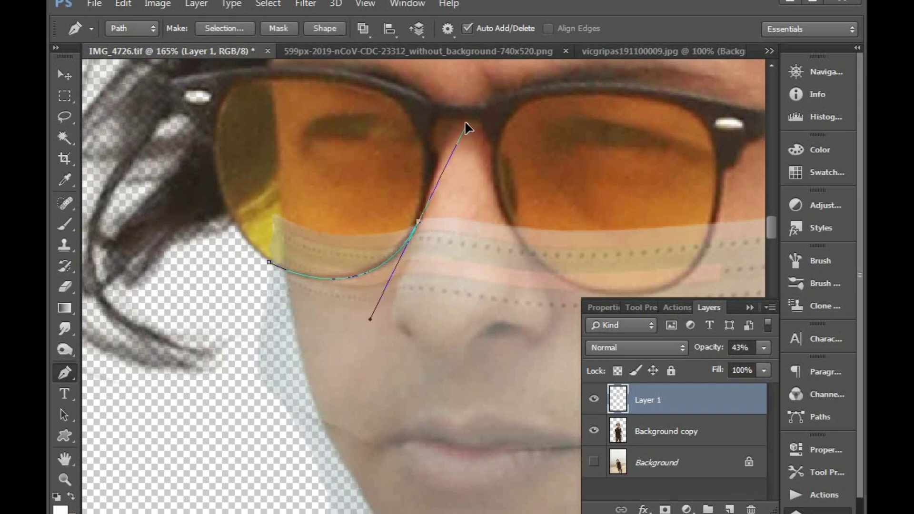
{"action": "left_click_drag", "start_coordinate": [465, 125], "coordinate": [453, 191]}
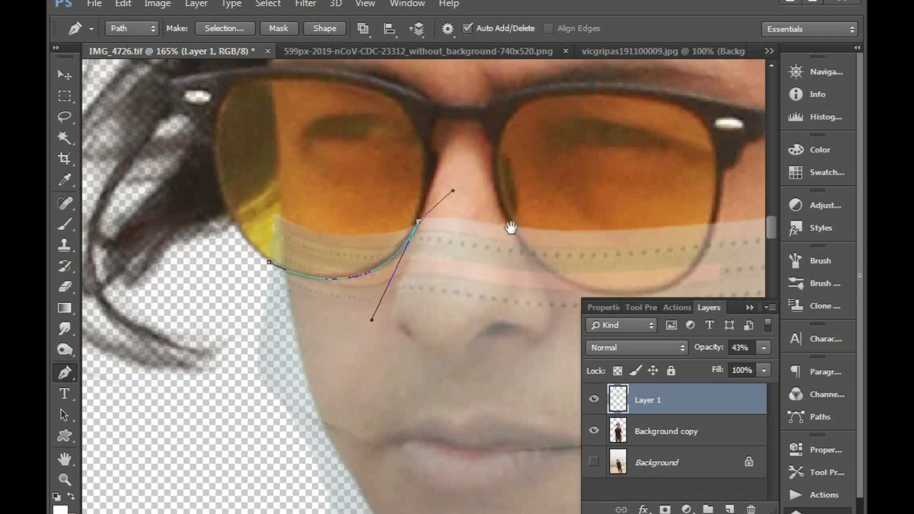
{"action": "left_click_drag", "start_coordinate": [511, 228], "coordinate": [357, 180]}
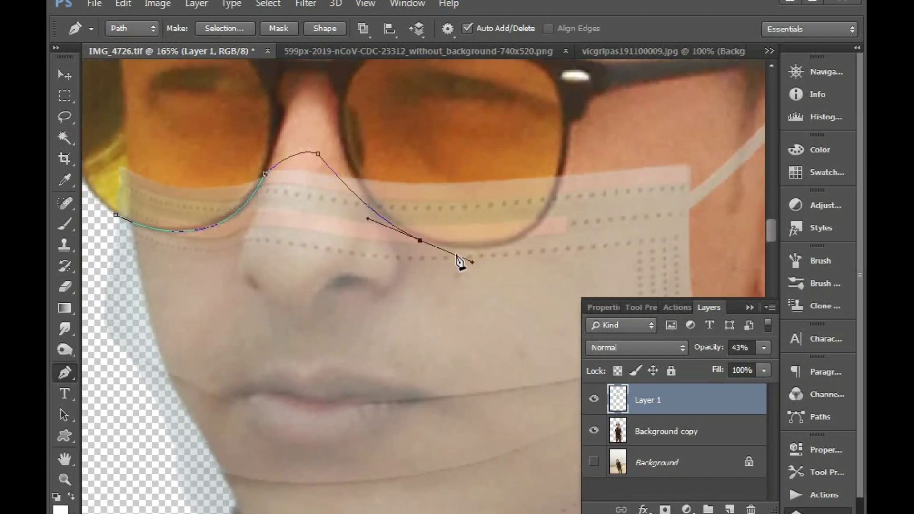
{"action": "left_click", "coordinate": [347, 163]}
{"action": "mouse_move", "coordinate": [454, 221]}
{"action": "left_mouse_down"}
{"action": "mouse_move", "coordinate": [394, 212]}
{"action": "mouse_move", "coordinate": [509, 233]}
{"action": "left_mouse_up"}
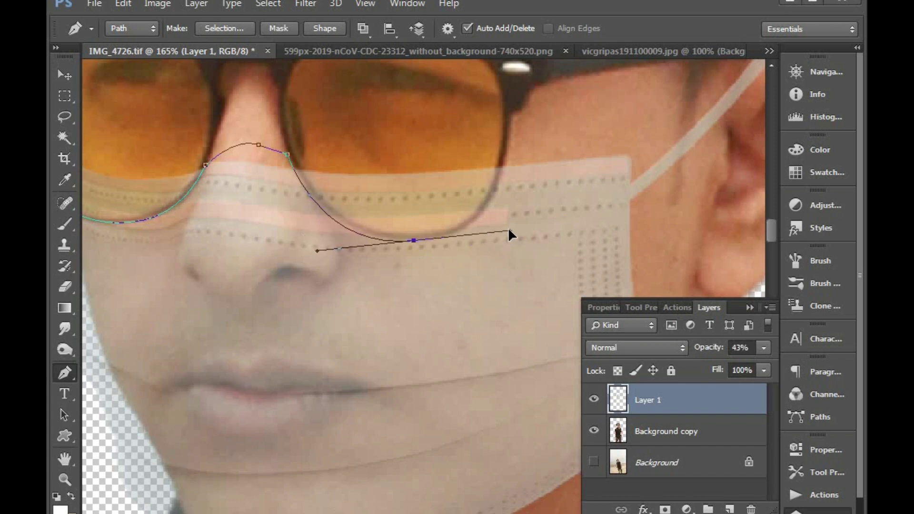
{"action": "left_click_drag", "start_coordinate": [508, 233], "coordinate": [492, 231]}
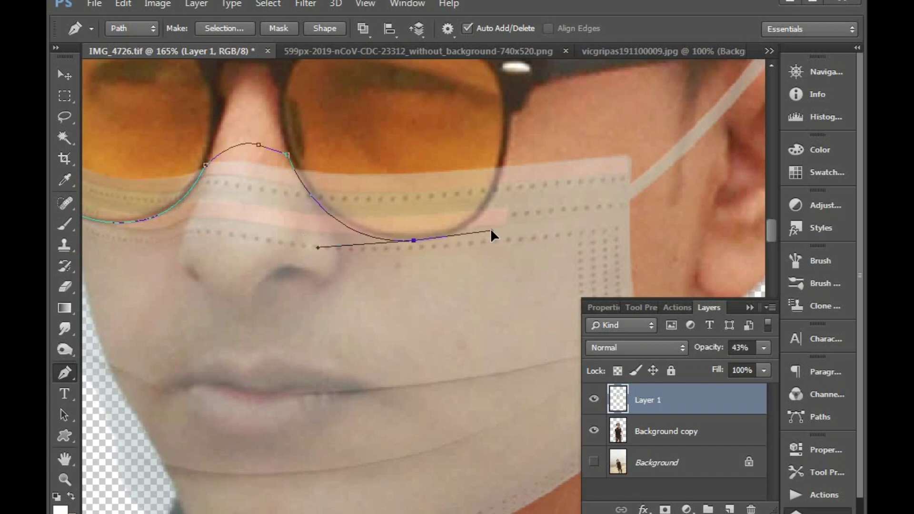
{"action": "left_click_drag", "start_coordinate": [517, 179], "coordinate": [424, 232]}
{"action": "left_click_drag", "start_coordinate": [414, 201], "coordinate": [424, 153]}
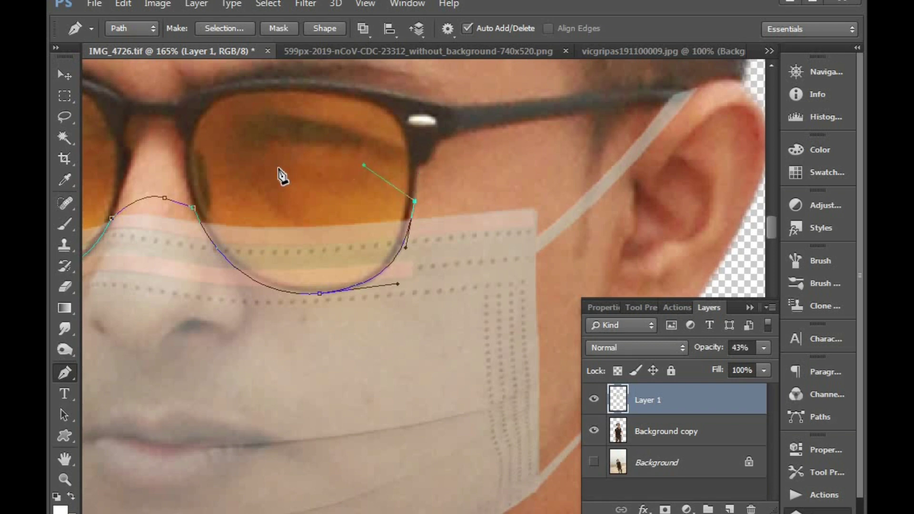
{"action": "left_click_drag", "start_coordinate": [275, 166], "coordinate": [186, 168]}
Step: Close the lens path as a selection, restore 100% opacity, and copy it to Layer 2
{"action": "left_click_drag", "start_coordinate": [351, 202], "coordinate": [544, 216]}
{"action": "left_click_drag", "start_coordinate": [152, 175], "coordinate": [349, 190]}
{"action": "left_click", "coordinate": [344, 184]}
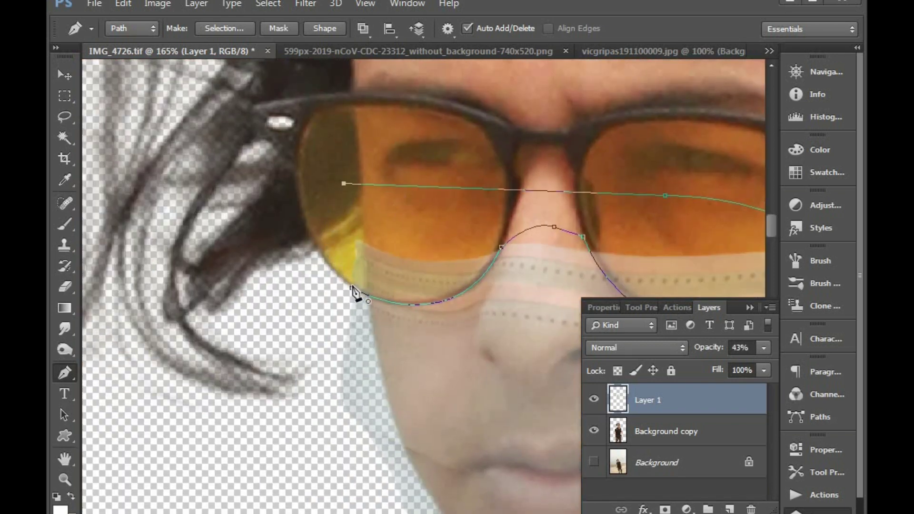
{"action": "mouse_move", "coordinate": [352, 287]}
{"action": "left_mouse_down"}
{"action": "mouse_move", "coordinate": [399, 336]}
{"action": "mouse_move", "coordinate": [361, 316]}
{"action": "left_mouse_up"}
{"action": "key", "text": "ctrl+Return"}
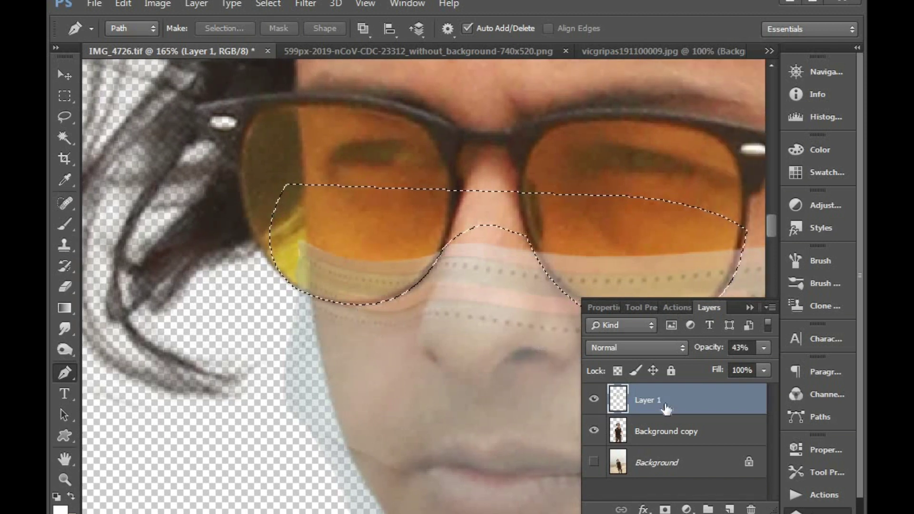
{"action": "left_click_drag", "start_coordinate": [712, 351], "coordinate": [758, 351]}
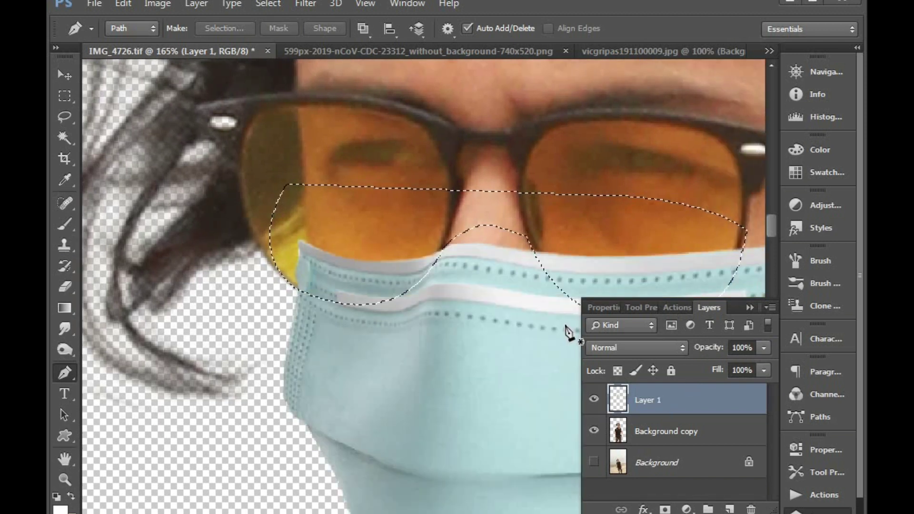
{"action": "key", "text": "ctrl+j"}
Step: Move and transform the copied Layer 2 mask strip so it lines up beneath the lenses
{"action": "key", "text": "v"}
{"action": "left_click_drag", "start_coordinate": [559, 319], "coordinate": [429, 302]}
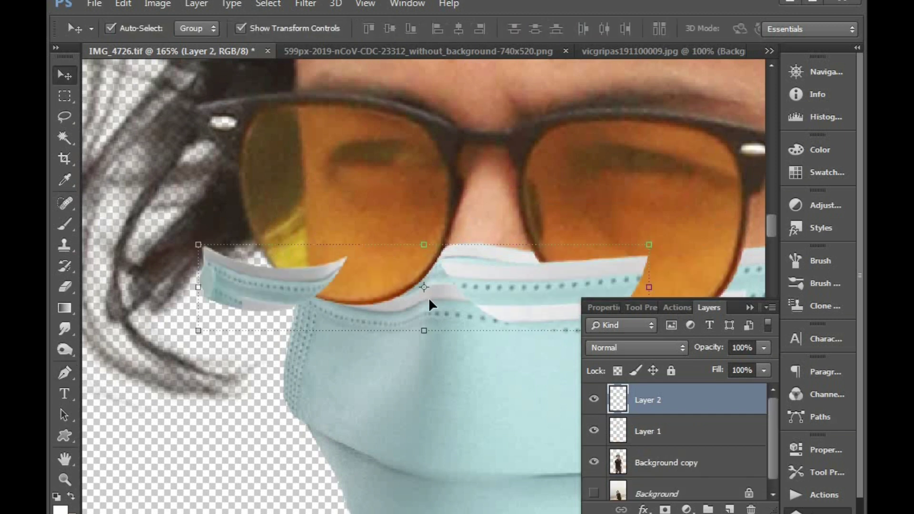
{"action": "key", "text": "Tab"}
{"action": "mouse_move", "coordinate": [490, 281]}
{"action": "left_mouse_down"}
{"action": "mouse_move", "coordinate": [435, 274]}
{"action": "mouse_move", "coordinate": [531, 271]}
{"action": "left_mouse_up"}
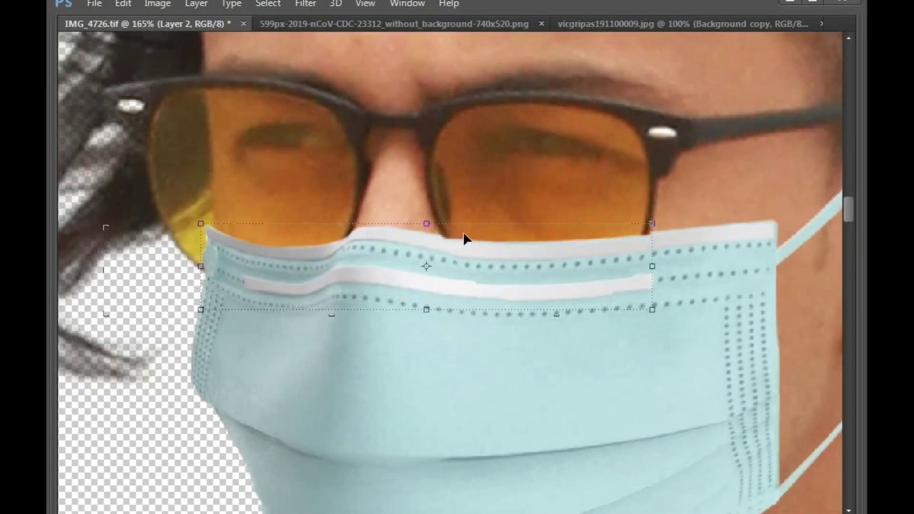
{"action": "key", "text": "ctrl+t"}
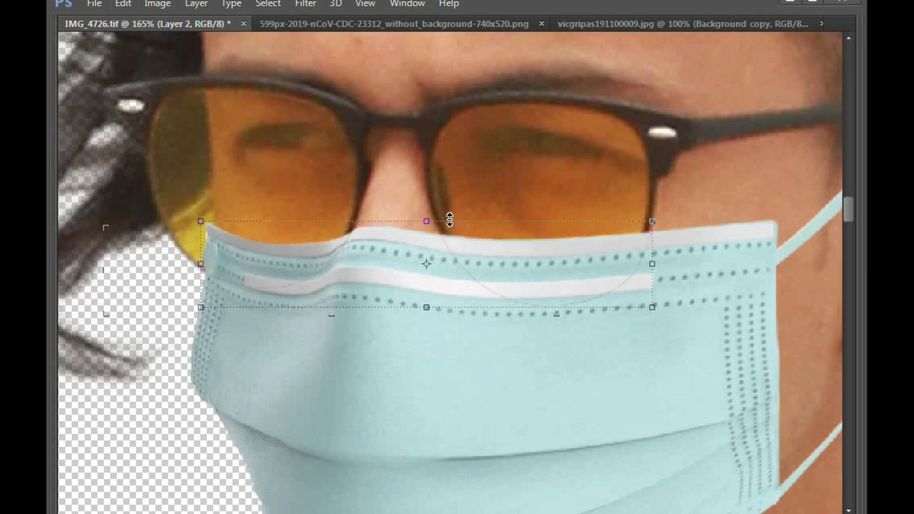
{"action": "key", "text": "Tab"}
Step: Set Layer 2 to Multiply blend mode, then select Layer 1 and zoom in on the glasses
{"action": "left_click", "coordinate": [661, 345]}
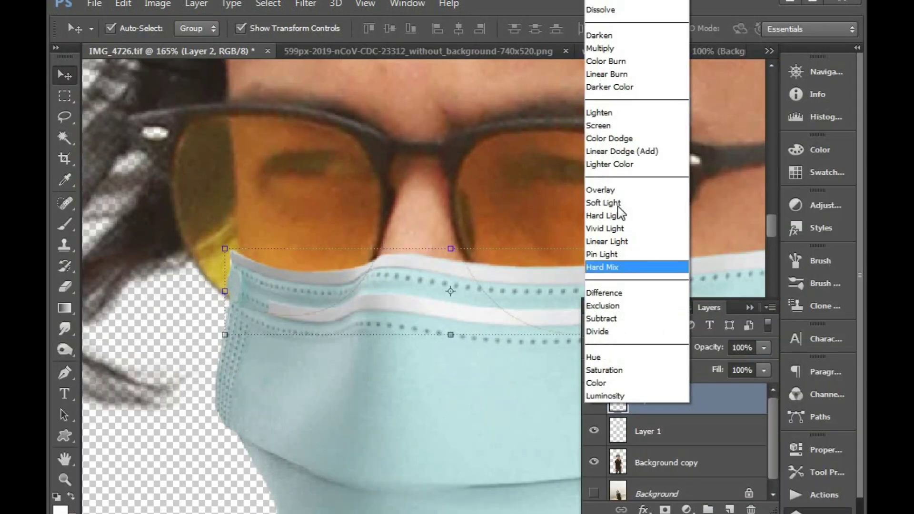
{"action": "left_click", "coordinate": [614, 75]}
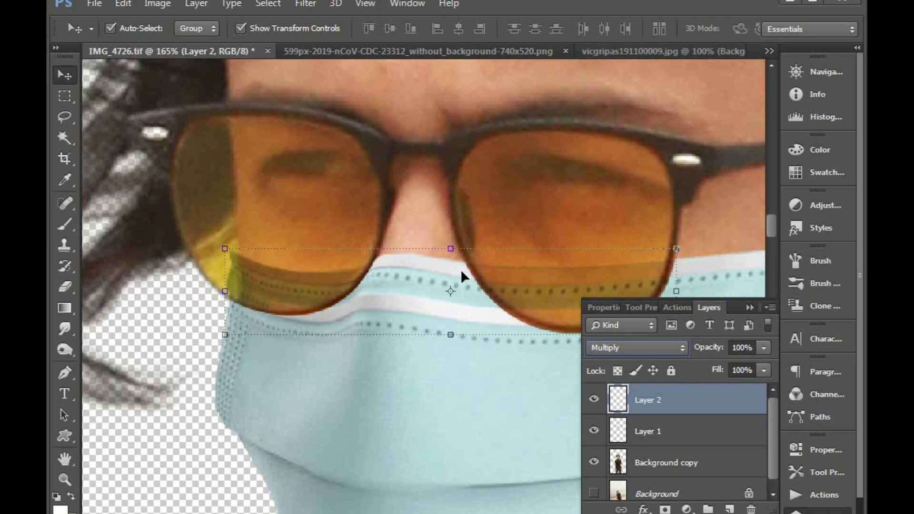
{"action": "key", "text": "ctrl+minus"}
{"action": "key", "text": "ctrl+minus"}
{"action": "key", "text": "ctrl+minus"}
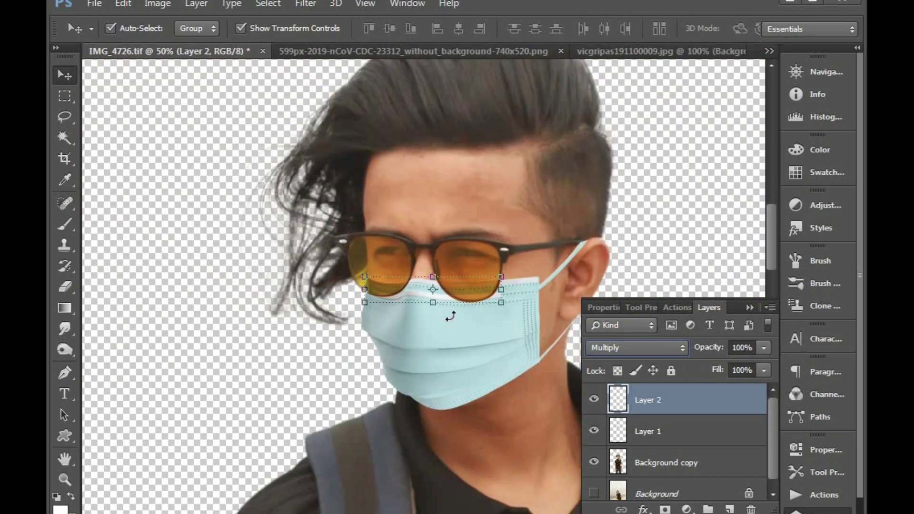
{"action": "right_click", "coordinate": [450, 319]}
{"action": "left_click", "coordinate": [460, 329]}
{"action": "scroll", "coordinate": [529, 316], "scroll_direction": "up", "scroll_amount": 3}
{"action": "left_click_drag", "start_coordinate": [534, 330], "coordinate": [392, 281]}
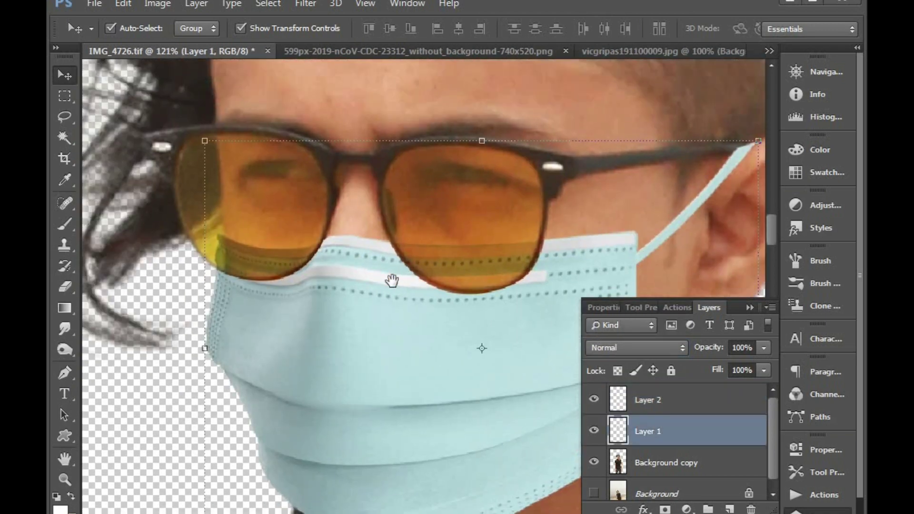
Step: Blur the mask edge along the left lens rim on Layer 1
{"action": "left_click", "coordinate": [65, 329]}
{"action": "right_click", "coordinate": [64, 328]}
{"action": "left_click", "coordinate": [109, 325]}
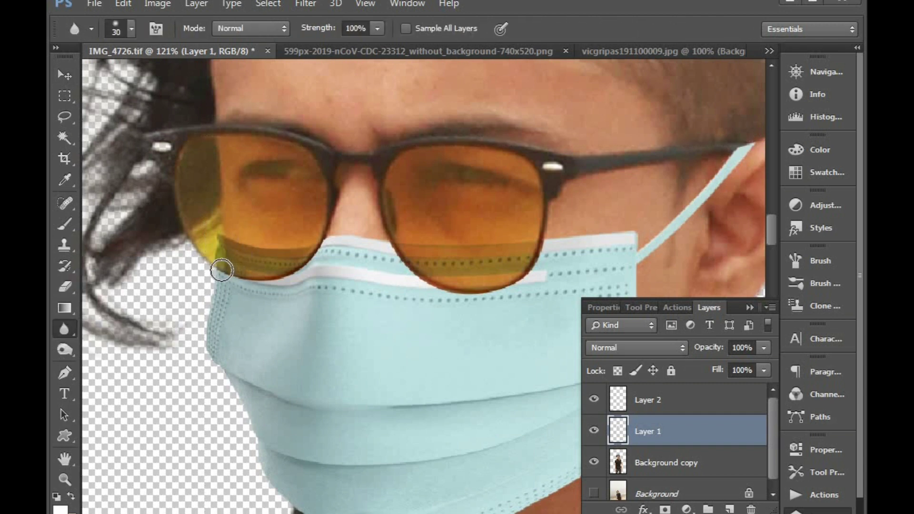
{"action": "mouse_move", "coordinate": [214, 255]}
{"action": "left_mouse_down"}
{"action": "mouse_move", "coordinate": [249, 270]}
{"action": "mouse_move", "coordinate": [311, 249]}
{"action": "mouse_move", "coordinate": [210, 268]}
{"action": "mouse_move", "coordinate": [393, 244]}
{"action": "mouse_move", "coordinate": [445, 285]}
{"action": "mouse_move", "coordinate": [526, 267]}
{"action": "mouse_move", "coordinate": [535, 244]}
{"action": "mouse_move", "coordinate": [381, 261]}
{"action": "left_mouse_up"}
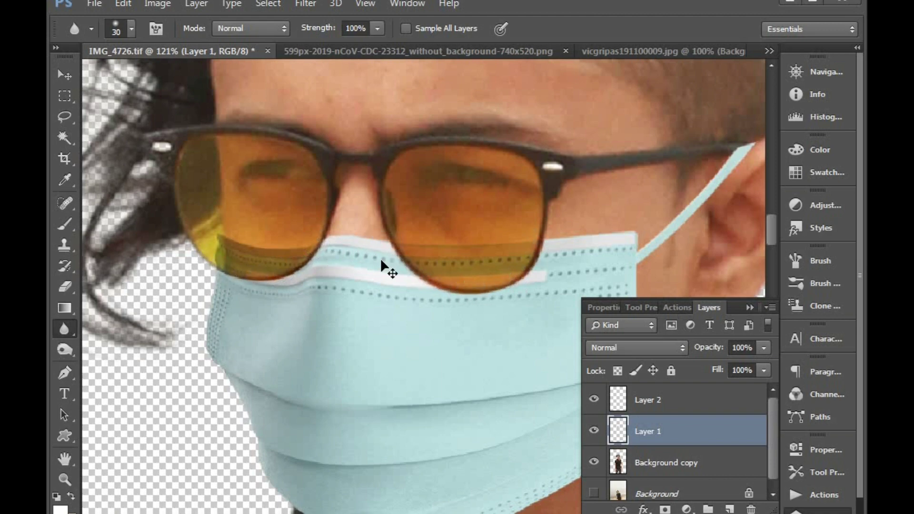
{"action": "scroll", "coordinate": [380, 260], "scroll_direction": "down", "scroll_amount": 2}
{"action": "scroll", "coordinate": [380, 260], "scroll_direction": "down", "scroll_amount": 3}
{"action": "scroll", "coordinate": [381, 259], "scroll_direction": "down", "scroll_amount": 1}
{"action": "scroll", "coordinate": [382, 261], "scroll_direction": "down", "scroll_amount": 1}
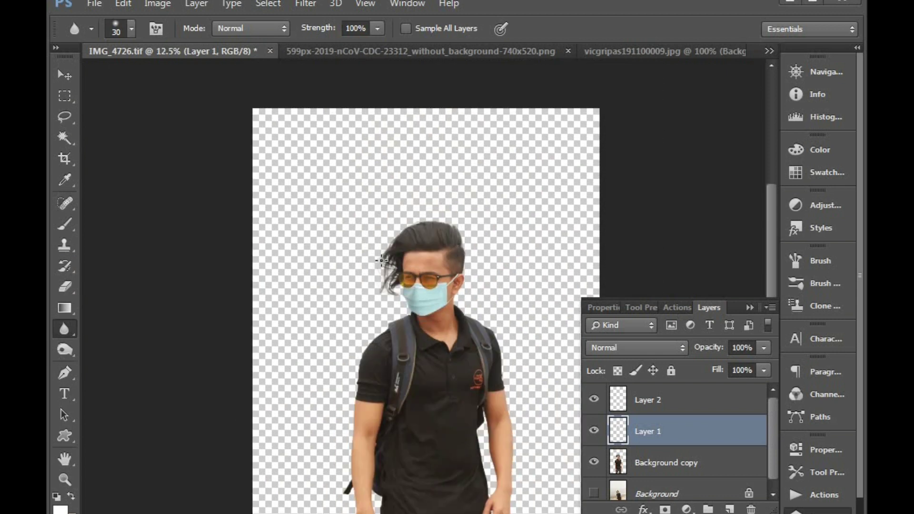
Step: Select Background copy, select the whole canvas and add a new empty layer
{"action": "key", "text": "v"}
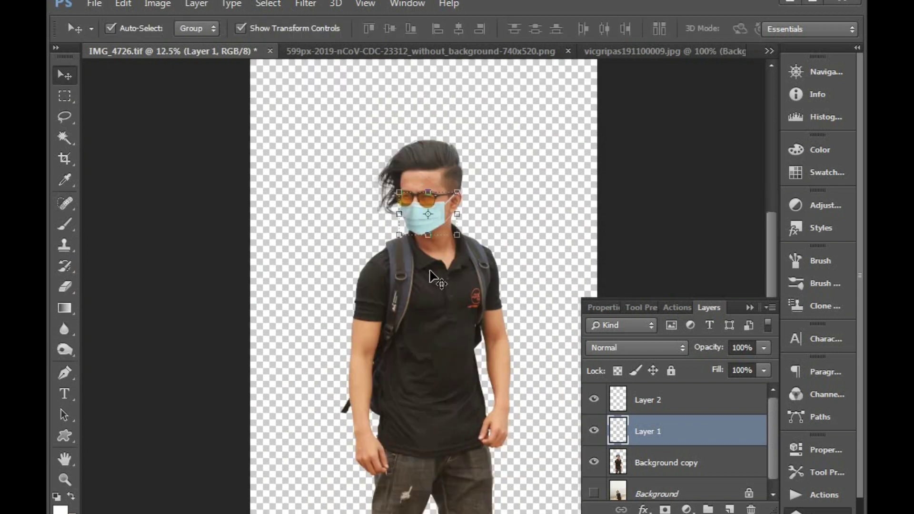
{"action": "right_click", "coordinate": [429, 300]}
{"action": "left_click", "coordinate": [443, 312]}
{"action": "scroll", "coordinate": [443, 312], "scroll_direction": "down", "scroll_amount": 1}
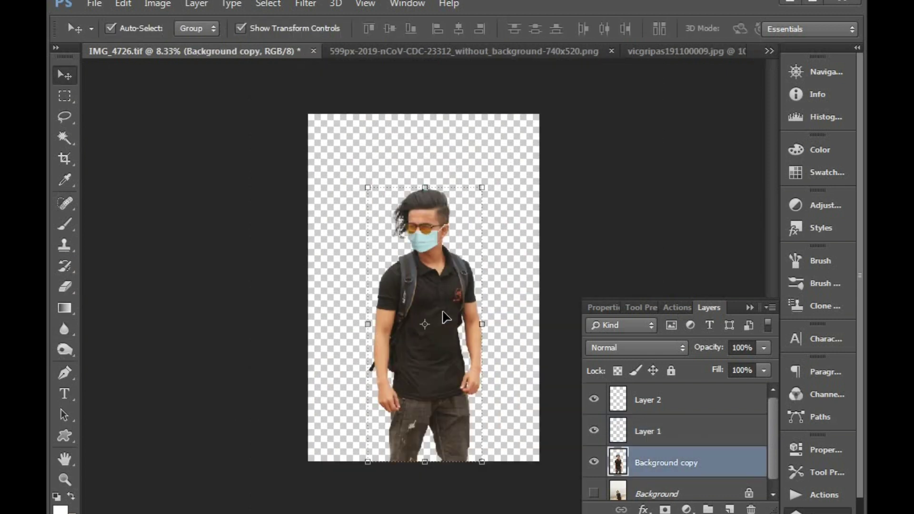
{"action": "scroll", "coordinate": [442, 312], "scroll_direction": "up", "scroll_amount": 1}
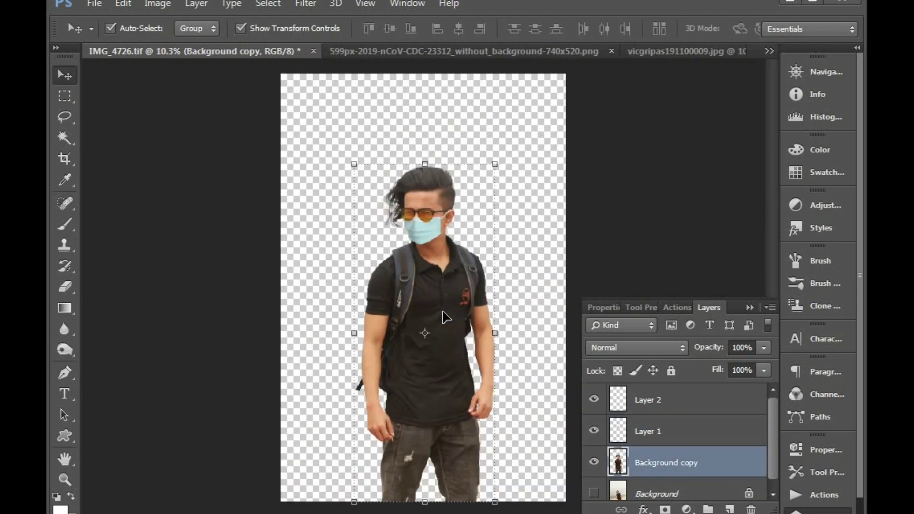
{"action": "left_click", "coordinate": [59, 97]}
{"action": "left_click_drag", "start_coordinate": [282, 75], "coordinate": [700, 504]}
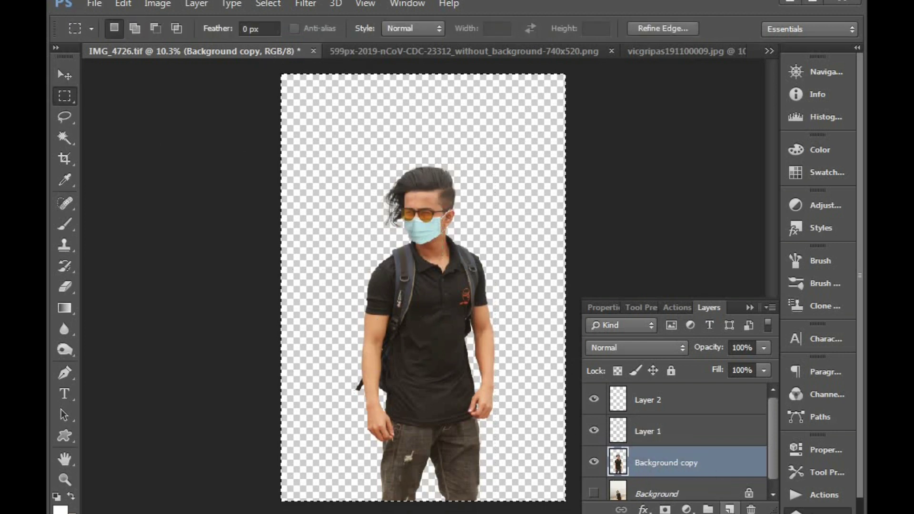
{"action": "left_click", "coordinate": [733, 511]}
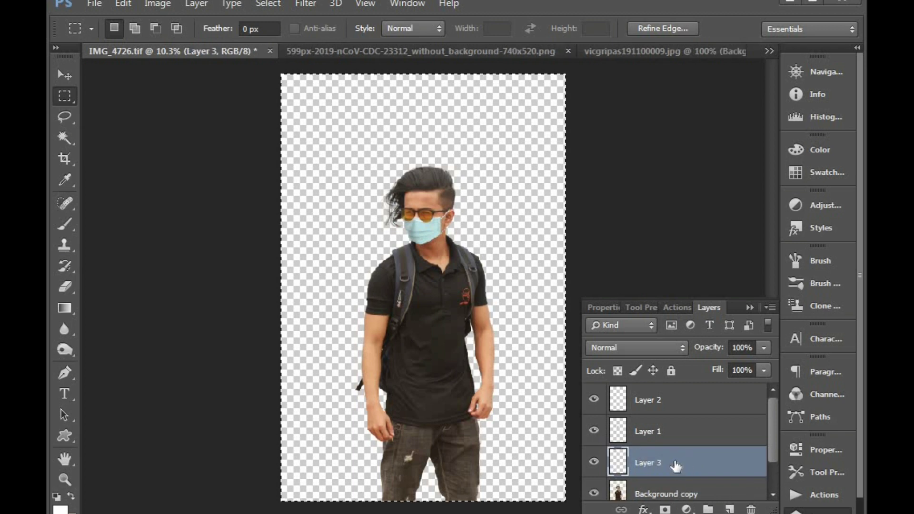
Step: Set the foreground colour to a bright, saturated orange
{"action": "left_click", "coordinate": [61, 510]}
{"action": "left_click_drag", "start_coordinate": [853, 305], "coordinate": [854, 319]}
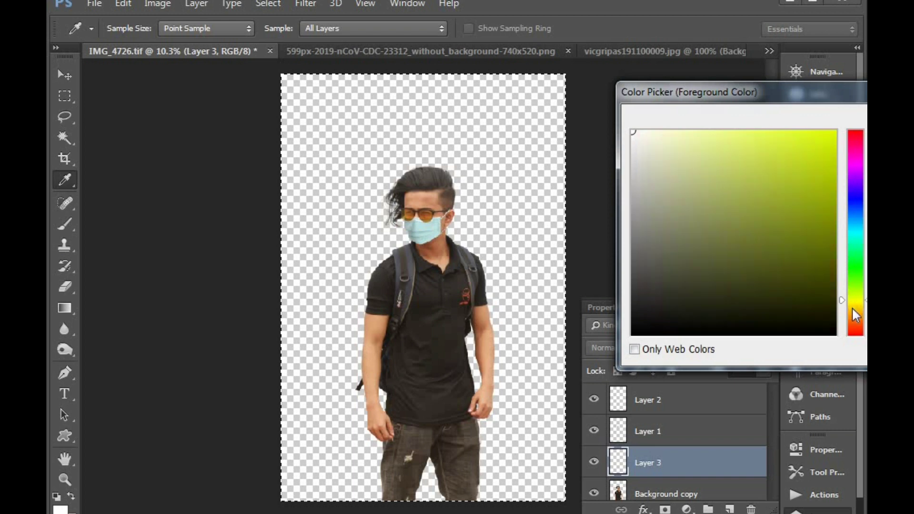
{"action": "left_click_drag", "start_coordinate": [780, 211], "coordinate": [780, 180]}
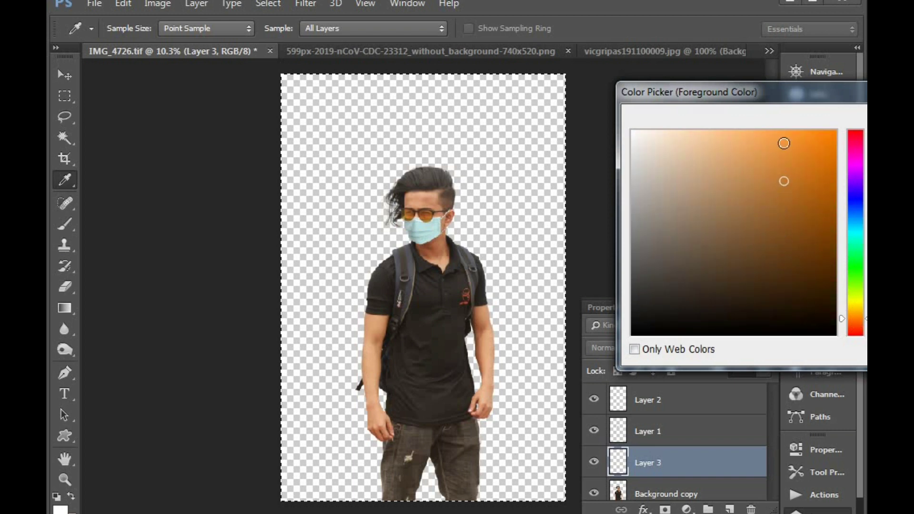
{"action": "left_click_drag", "start_coordinate": [781, 92], "coordinate": [515, 96]}
{"action": "left_click_drag", "start_coordinate": [535, 166], "coordinate": [540, 164]}
{"action": "key", "text": "Return"}
Step: Fill Layer 3 with orange and move it below the man's layer
{"action": "key", "text": "m"}
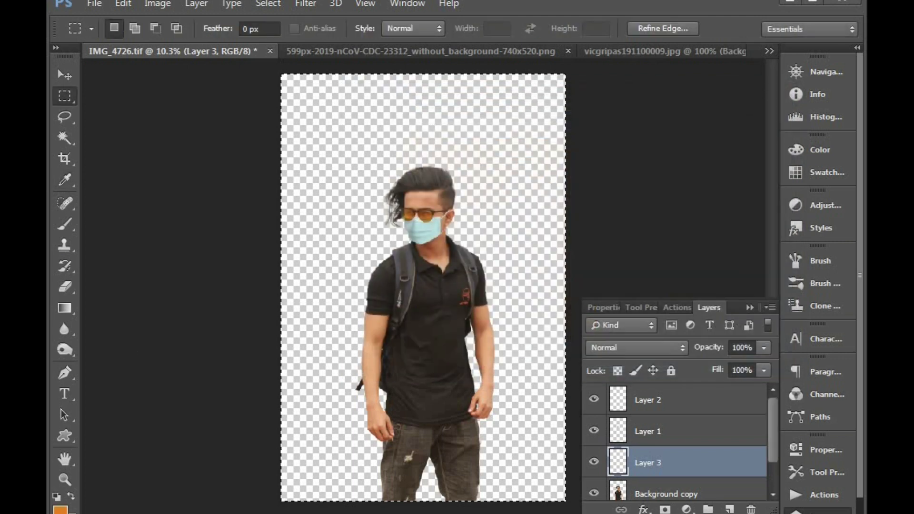
{"action": "key", "text": "alt+BackSpace"}
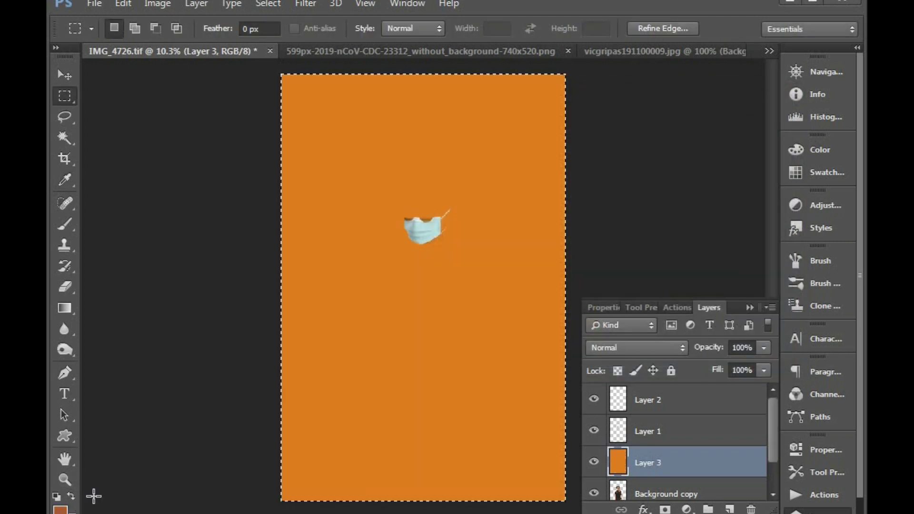
{"action": "key", "text": "v"}
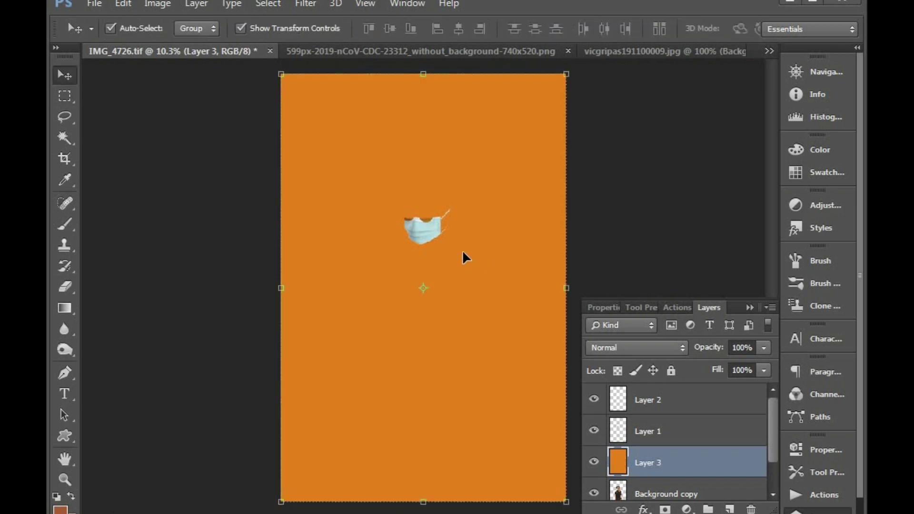
{"action": "key", "text": "ctrl+bracketleft"}
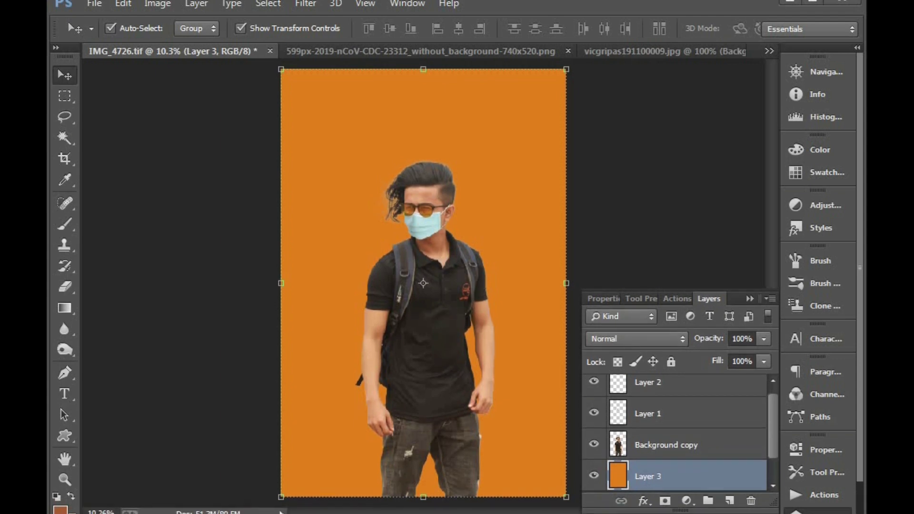
Step: Pick a darker orange background colour and fill Layer 3 with it
{"action": "left_click", "coordinate": [71, 512]}
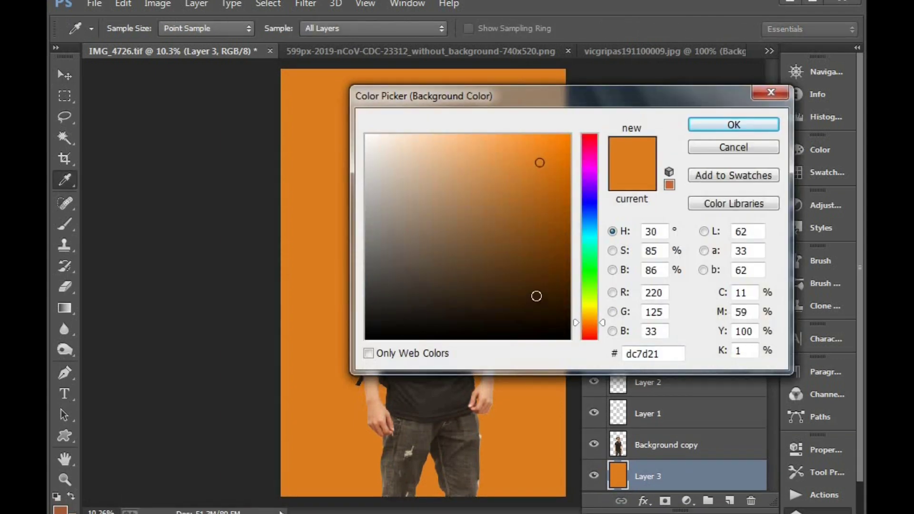
{"action": "left_click_drag", "start_coordinate": [641, 100], "coordinate": [780, 167]}
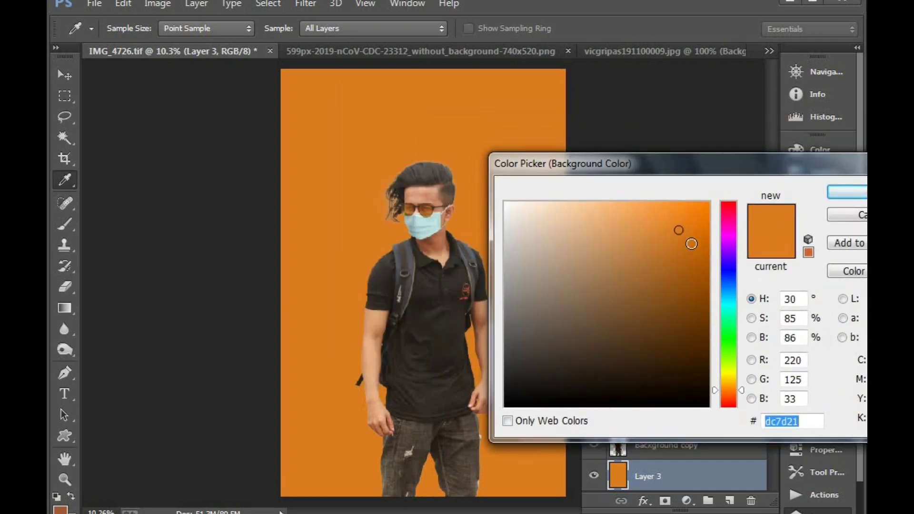
{"action": "mouse_move", "coordinate": [692, 244]}
{"action": "left_mouse_down"}
{"action": "mouse_move", "coordinate": [693, 271]}
{"action": "mouse_move", "coordinate": [695, 263]}
{"action": "left_mouse_up"}
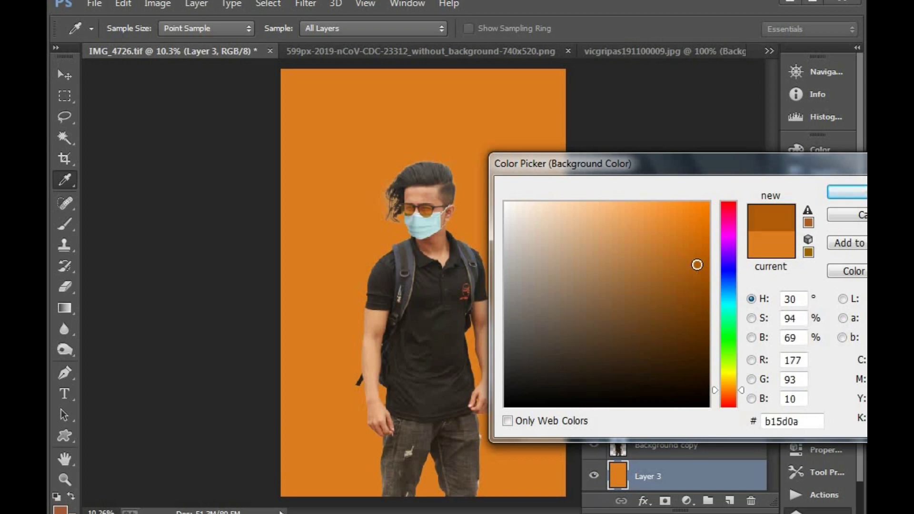
{"action": "key", "text": "Return"}
{"action": "key", "text": "v"}
{"action": "key", "text": "ctrl+BackSpace"}
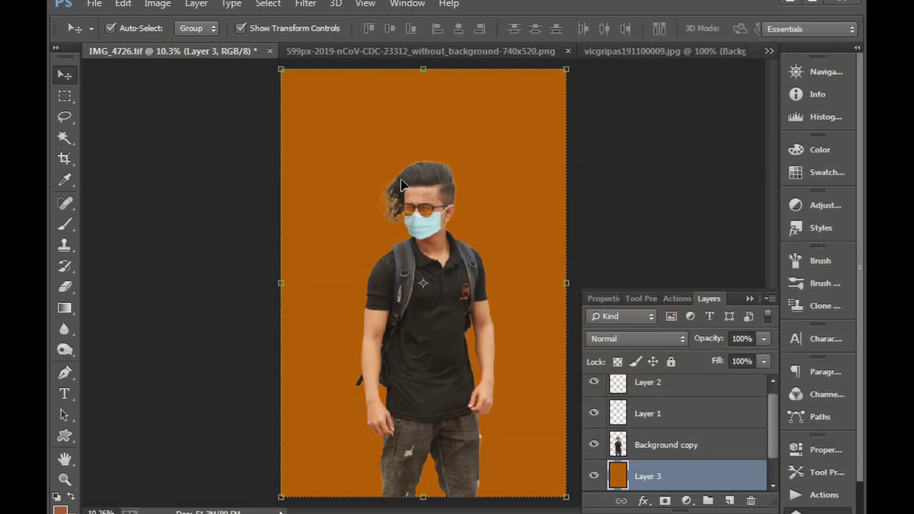
Step: Paint a soft white (ffffff) glow around the head on new Layer 4, enlarged to ~234%
{"action": "left_click", "coordinate": [729, 500]}
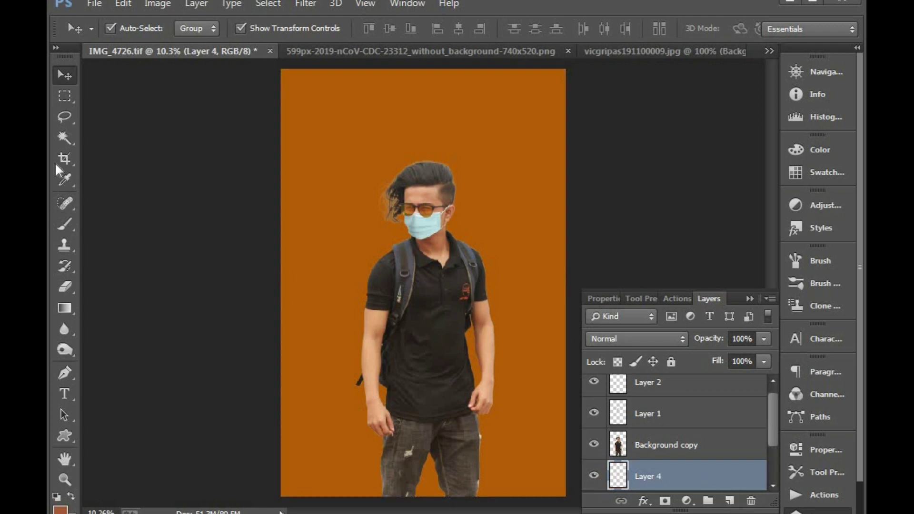
{"action": "left_click", "coordinate": [70, 222]}
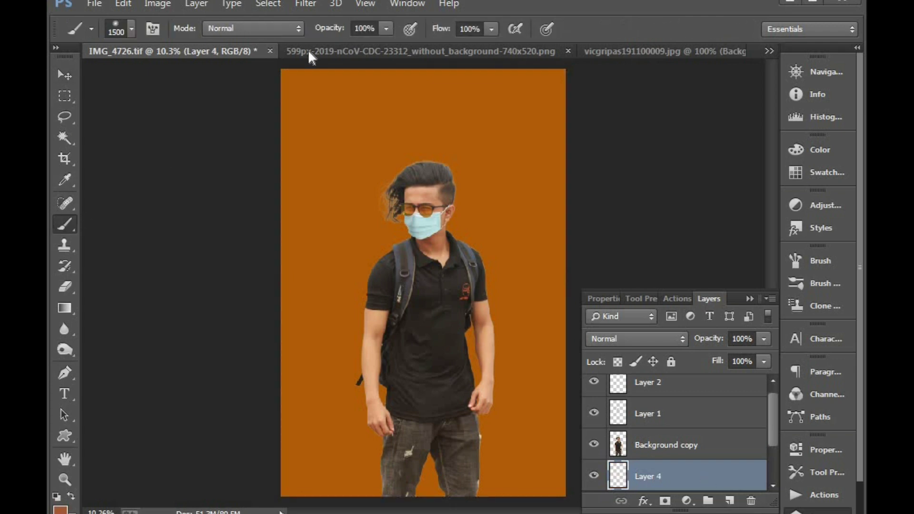
{"action": "left_click", "coordinate": [60, 508]}
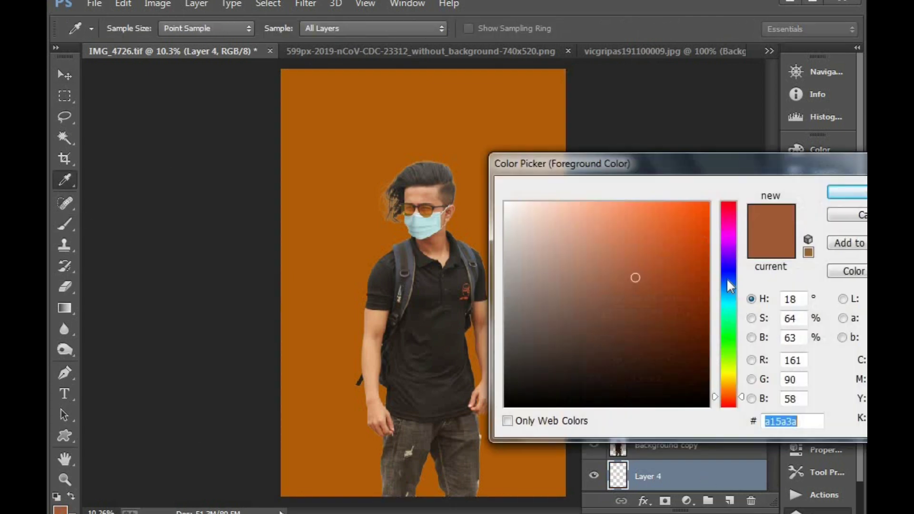
{"action": "type", "text": "ffffff"}
{"action": "key", "text": "Return"}
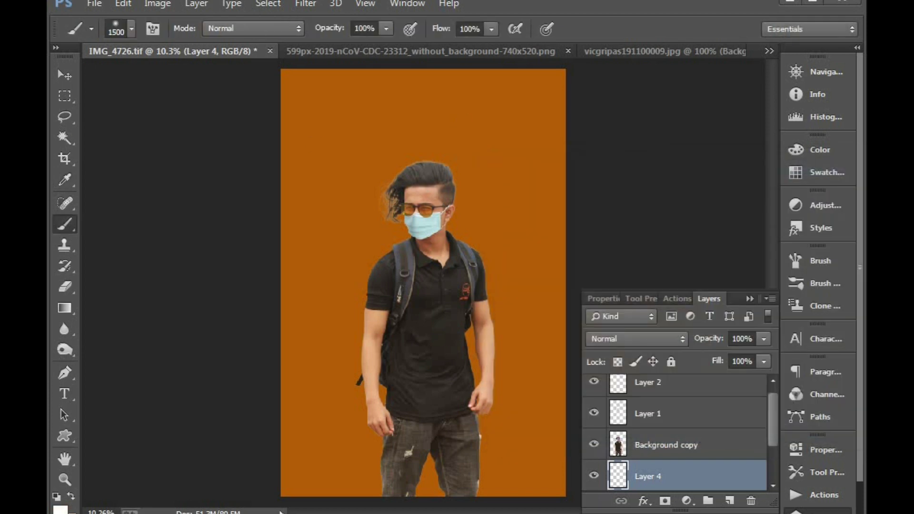
{"action": "left_click", "coordinate": [431, 229]}
{"action": "key", "text": "v"}
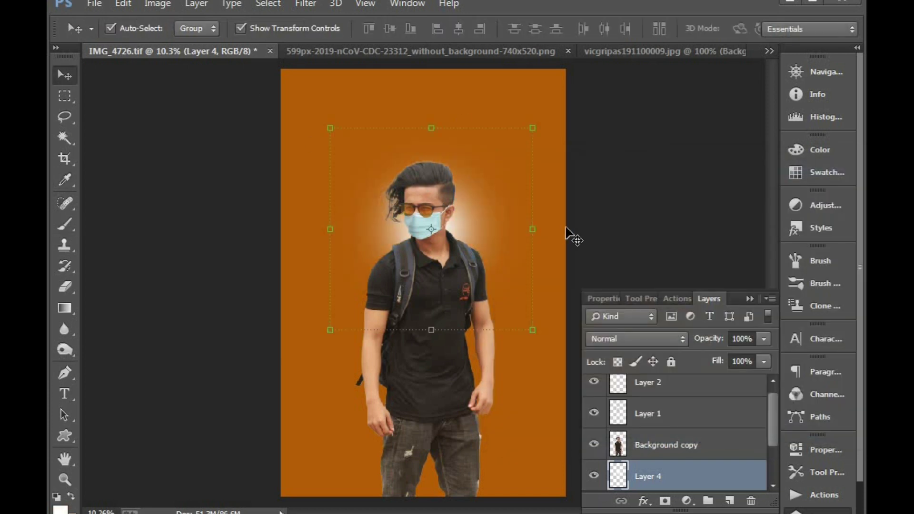
{"action": "mouse_move", "coordinate": [538, 124]}
{"action": "left_mouse_down"}
{"action": "mouse_move", "coordinate": [741, 19]}
{"action": "mouse_move", "coordinate": [689, 37]}
{"action": "left_mouse_up"}
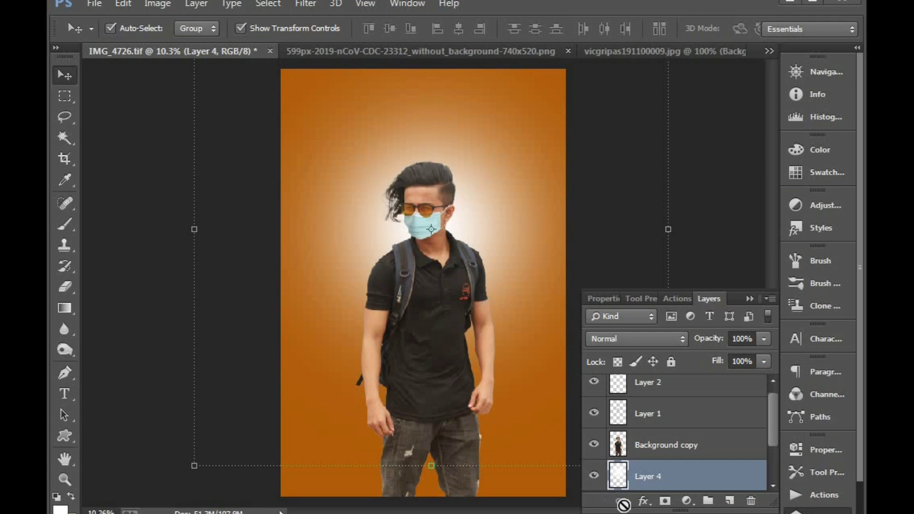
Step: Give the Layer 4 glow a light orange (f6ba7f) Color Overlay style
{"action": "left_click", "coordinate": [643, 501]}
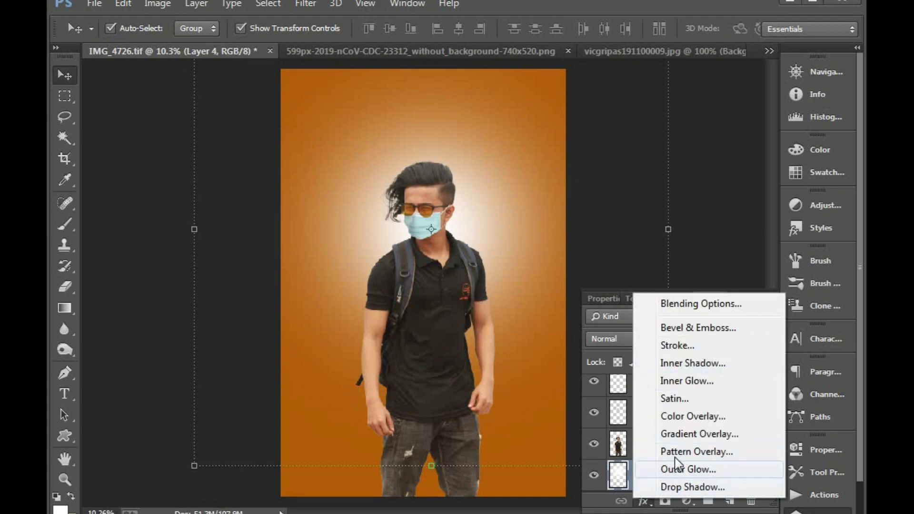
{"action": "left_click", "coordinate": [680, 417]}
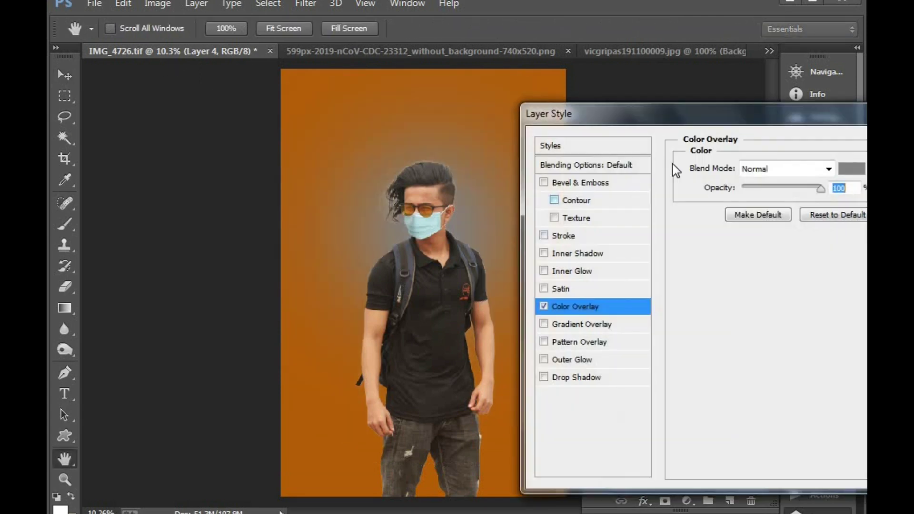
{"action": "left_click", "coordinate": [852, 170]}
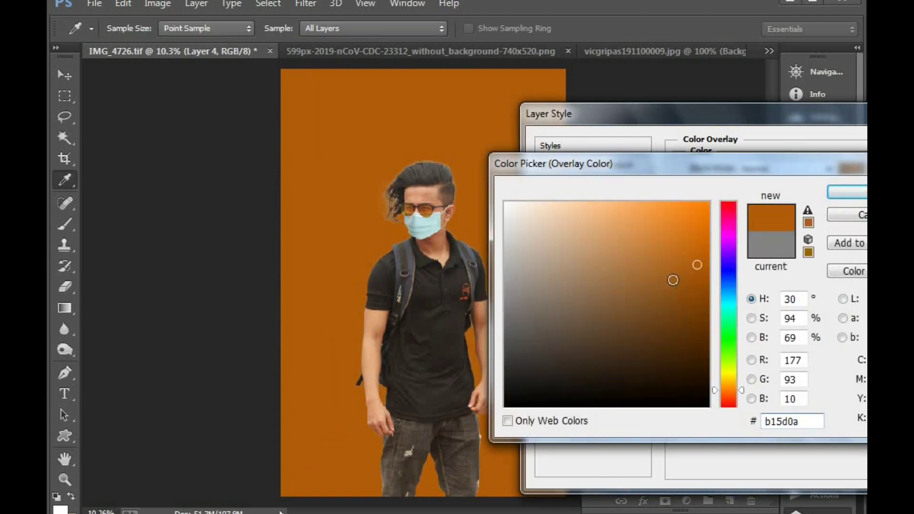
{"action": "mouse_move", "coordinate": [672, 280]}
{"action": "left_mouse_down"}
{"action": "mouse_move", "coordinate": [625, 208]}
{"action": "mouse_move", "coordinate": [599, 208]}
{"action": "left_mouse_up"}
{"action": "key", "text": "Return"}
{"action": "key", "text": "Return"}
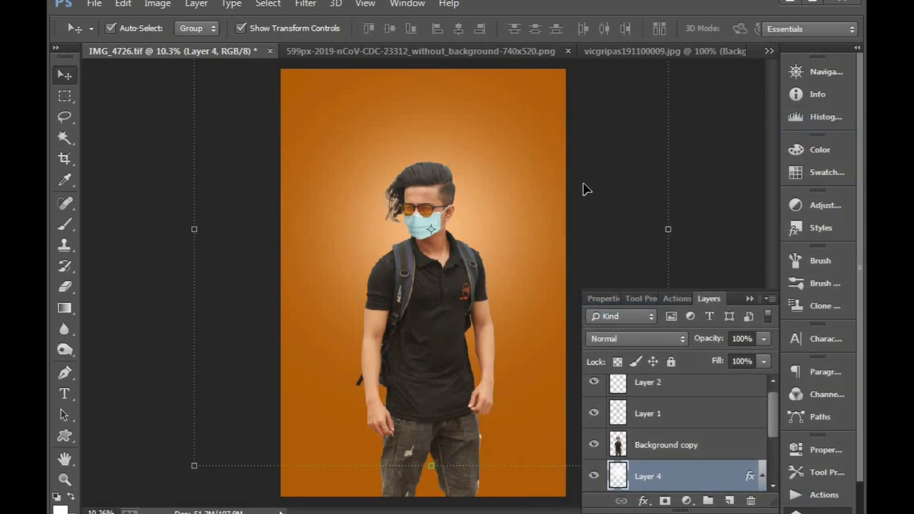
{"action": "key", "text": "ctrl+minus"}
{"action": "key", "text": "ctrl+minus"}
{"action": "key", "text": "ctrl+minus"}
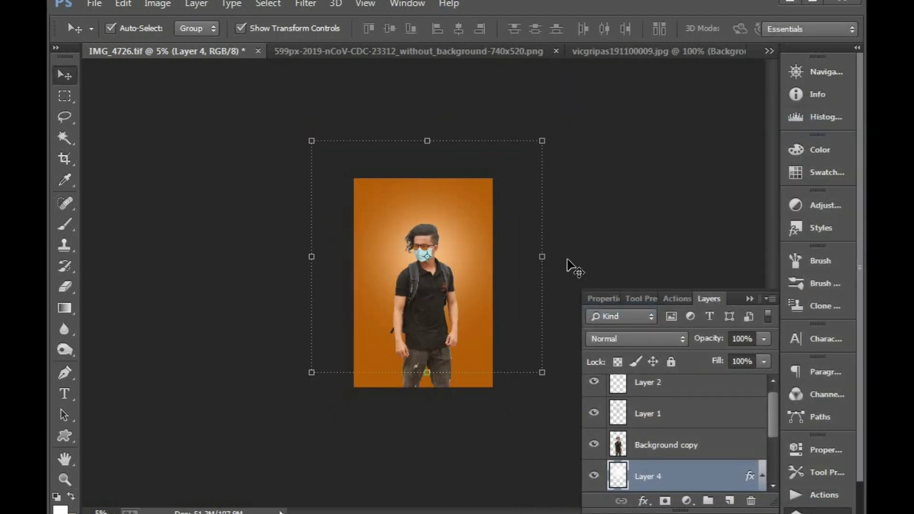
Step: Enlarge the glow to about 145% and crop the canvas to its bounds
{"action": "left_click_drag", "start_coordinate": [545, 139], "coordinate": [612, 102]}
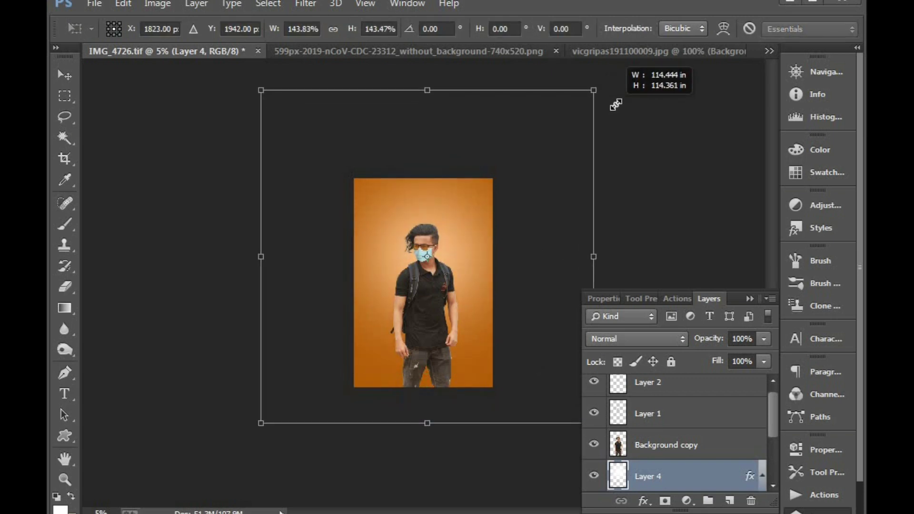
{"action": "left_click_drag", "start_coordinate": [434, 180], "coordinate": [433, 176]}
{"action": "key", "text": "Return"}
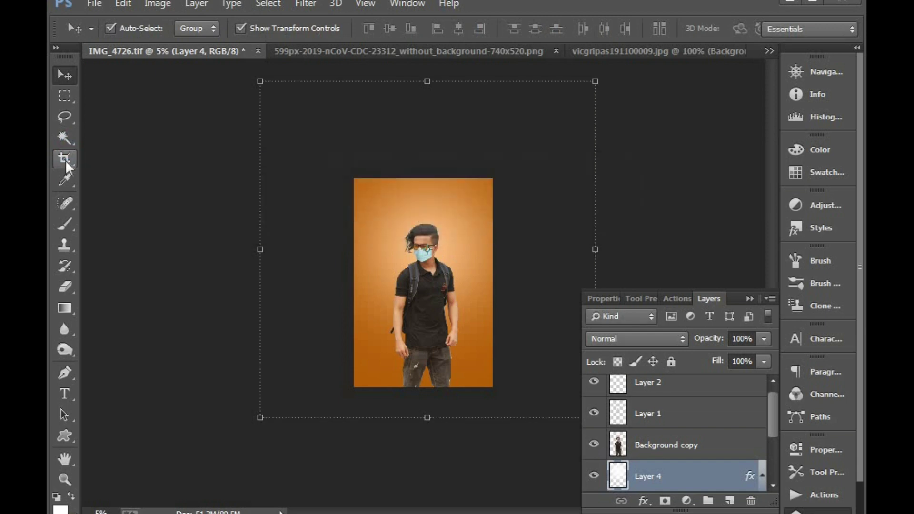
{"action": "left_click", "coordinate": [65, 159]}
{"action": "key", "text": "Return"}
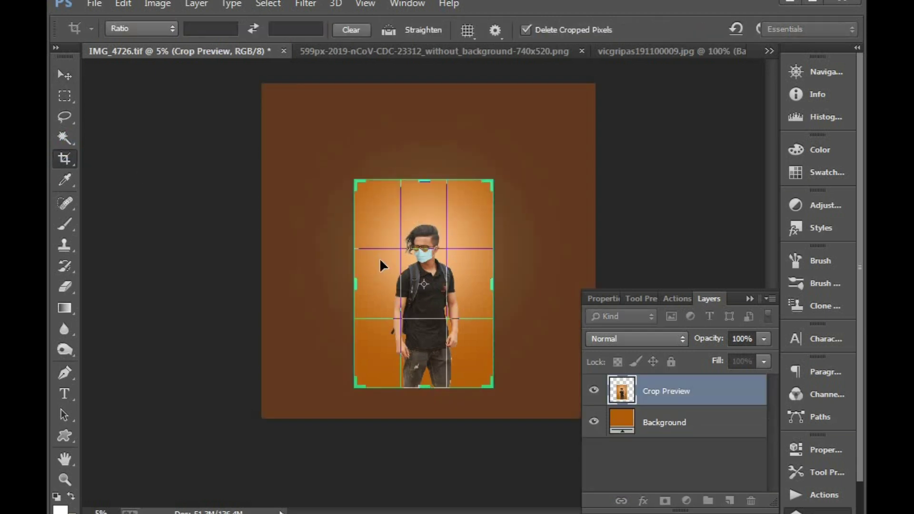
Step: Drag the coronavirus cut-out into the portrait as the top layer, then close the virus file
{"action": "key", "text": "ctrl+plus"}
{"action": "key", "text": "ctrl+plus"}
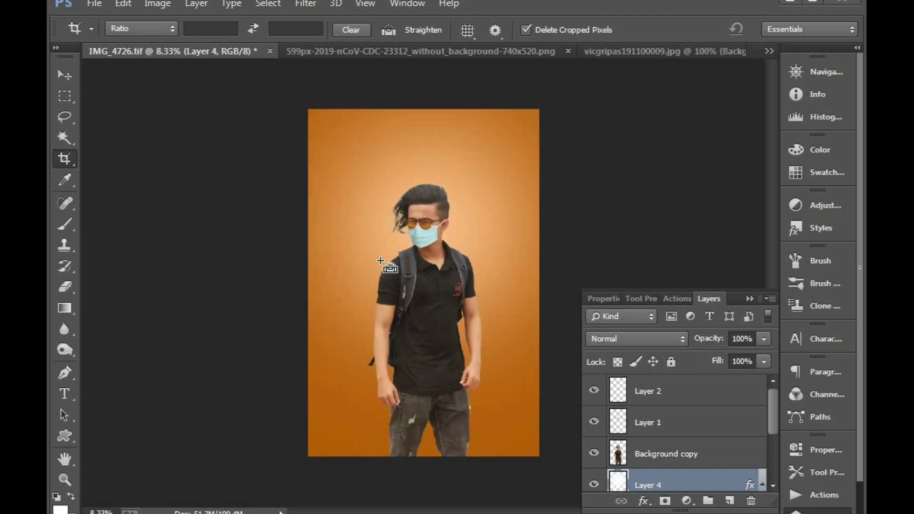
{"action": "key", "text": "ctrl+plus"}
{"action": "key", "text": "v"}
{"action": "key", "text": "ctrl+plus"}
{"action": "key", "text": "ctrl+plus"}
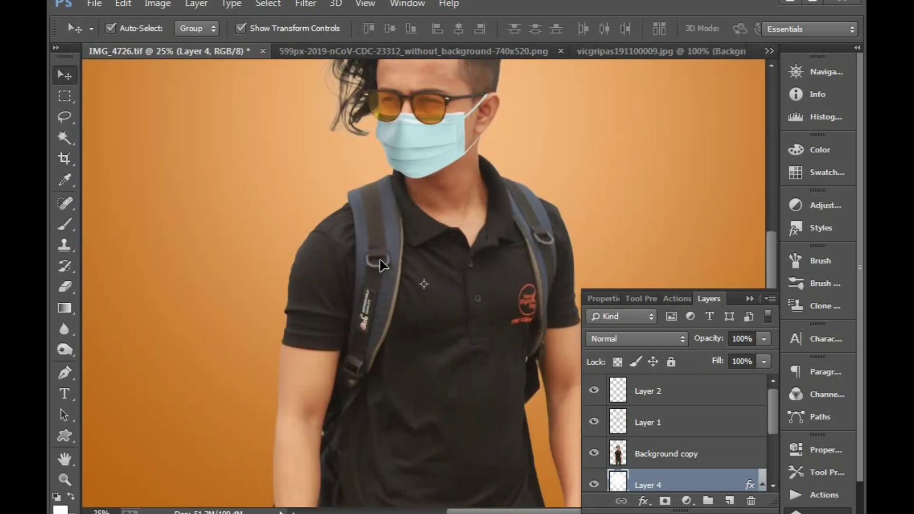
{"action": "key", "text": "ctrl+minus"}
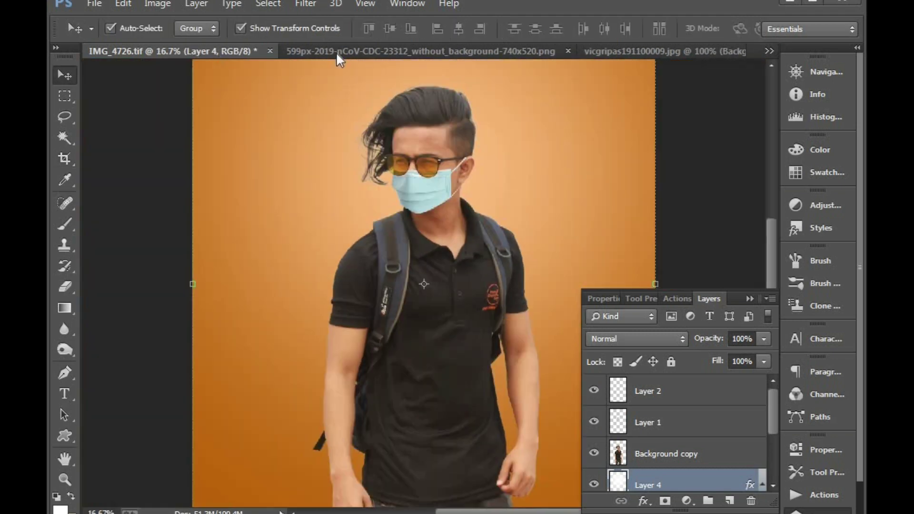
{"action": "left_click", "coordinate": [351, 47]}
{"action": "mouse_move", "coordinate": [352, 250]}
{"action": "left_mouse_down"}
{"action": "mouse_move", "coordinate": [191, 62]}
{"action": "mouse_move", "coordinate": [357, 297]}
{"action": "left_mouse_up"}
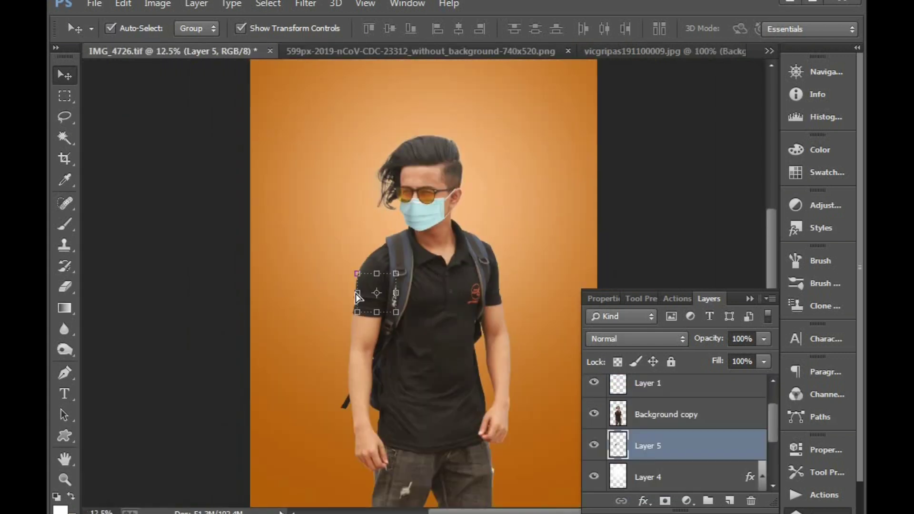
{"action": "key", "text": "ctrl+shift+bracketright"}
{"action": "key", "text": "ctrl+minus"}
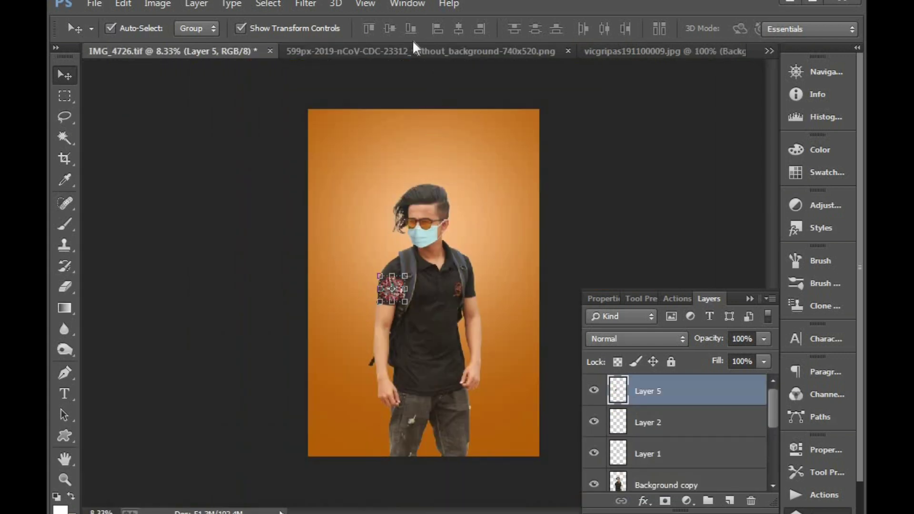
{"action": "left_click", "coordinate": [522, 53]}
{"action": "left_click", "coordinate": [614, 51]}
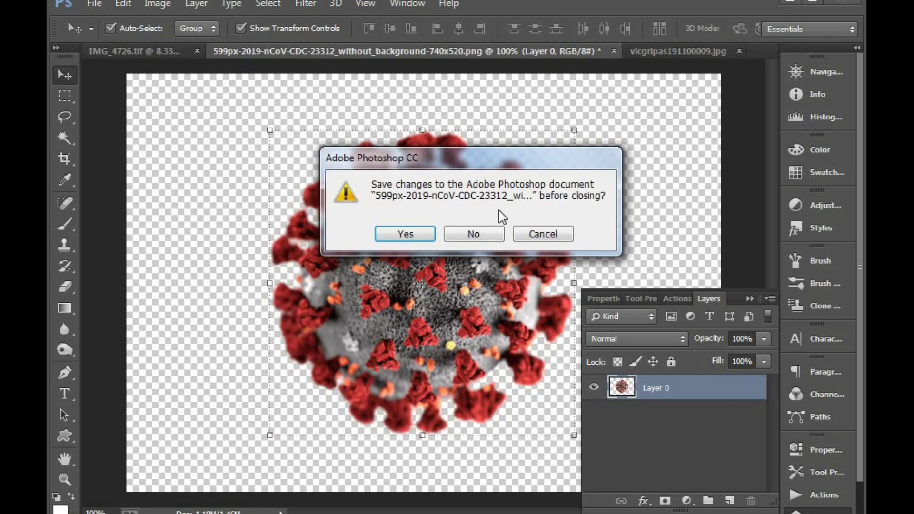
Step: Discard changes to the virus file, then enlarge the virus and place it behind the man's head
{"action": "left_click", "coordinate": [476, 235]}
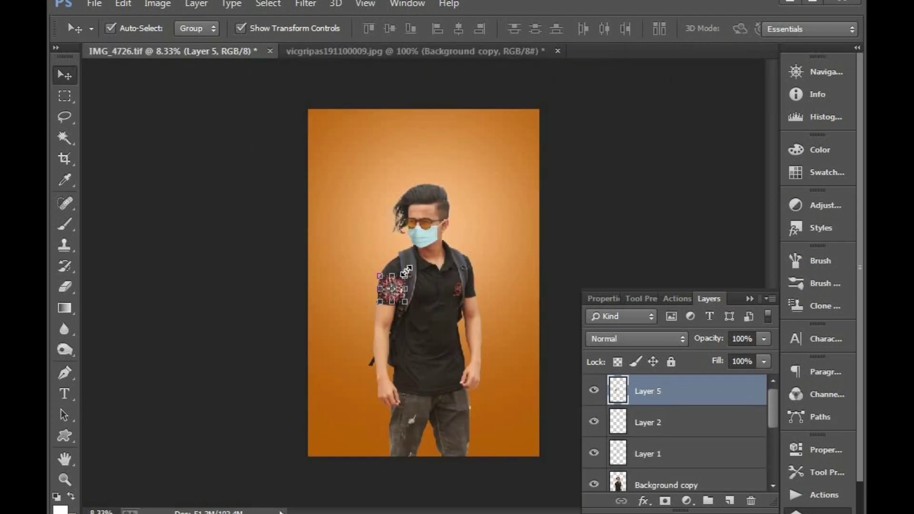
{"action": "left_click_drag", "start_coordinate": [405, 271], "coordinate": [476, 232]}
{"action": "key", "text": "Return"}
{"action": "left_click_drag", "start_coordinate": [406, 261], "coordinate": [438, 221]}
{"action": "key", "text": "ctrl+bracketleft"}
{"action": "key", "text": "ctrl+bracketleft"}
{"action": "key", "text": "ctrl+bracketleft"}
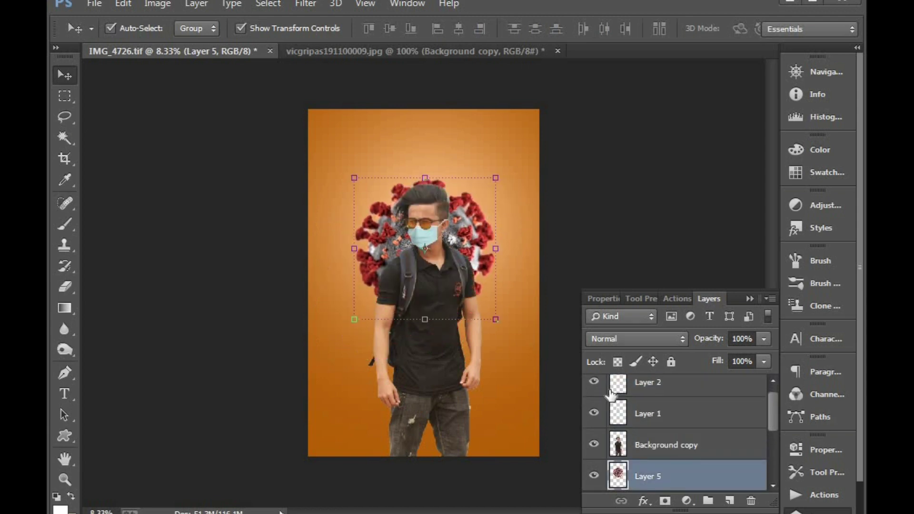
{"action": "scroll", "coordinate": [668, 428], "scroll_direction": "down", "scroll_amount": 2}
{"action": "scroll", "coordinate": [668, 428], "scroll_direction": "down", "scroll_amount": 1}
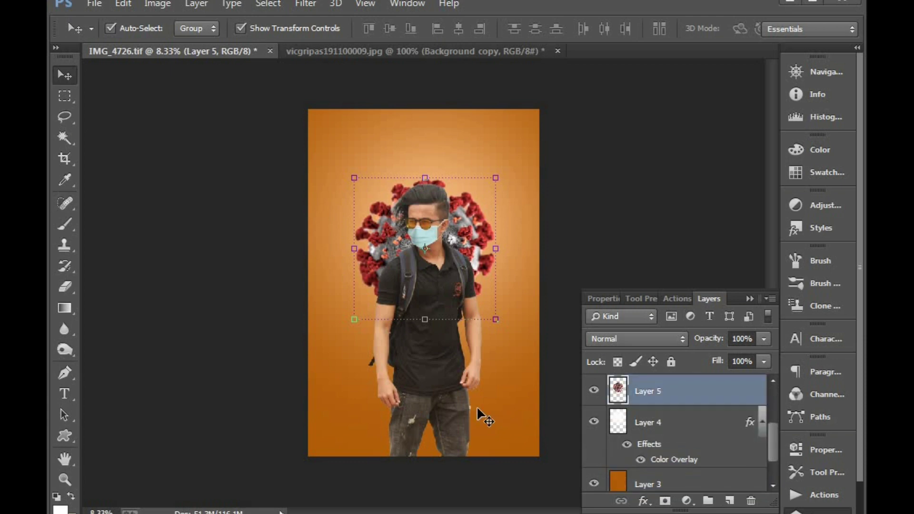
{"action": "key", "text": "ctrl+plus"}
{"action": "key", "text": "ctrl+minus"}
{"action": "left_click_drag", "start_coordinate": [474, 234], "coordinate": [475, 233]}
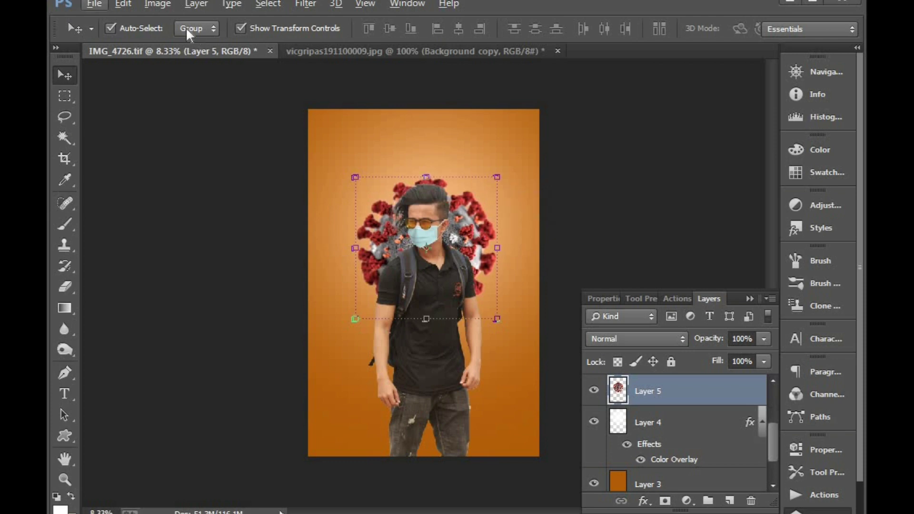
{"action": "left_click", "coordinate": [157, 4]}
{"action": "mouse_move", "coordinate": [181, 44]}
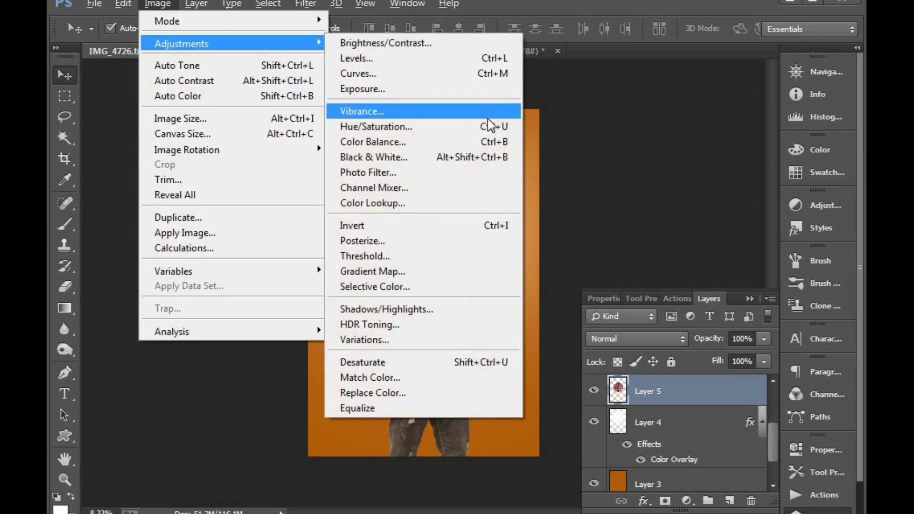
{"action": "left_click", "coordinate": [473, 127]}
{"action": "mouse_move", "coordinate": [414, 230]}
{"action": "left_mouse_down"}
{"action": "mouse_move", "coordinate": [716, 150]}
{"action": "mouse_move", "coordinate": [673, 108]}
{"action": "left_mouse_up"}
{"action": "mouse_move", "coordinate": [629, 218]}
{"action": "left_mouse_down"}
{"action": "mouse_move", "coordinate": [577, 214]}
{"action": "mouse_move", "coordinate": [542, 228]}
{"action": "mouse_move", "coordinate": [692, 215]}
{"action": "mouse_move", "coordinate": [584, 218]}
{"action": "mouse_move", "coordinate": [622, 216]}
{"action": "left_mouse_up"}
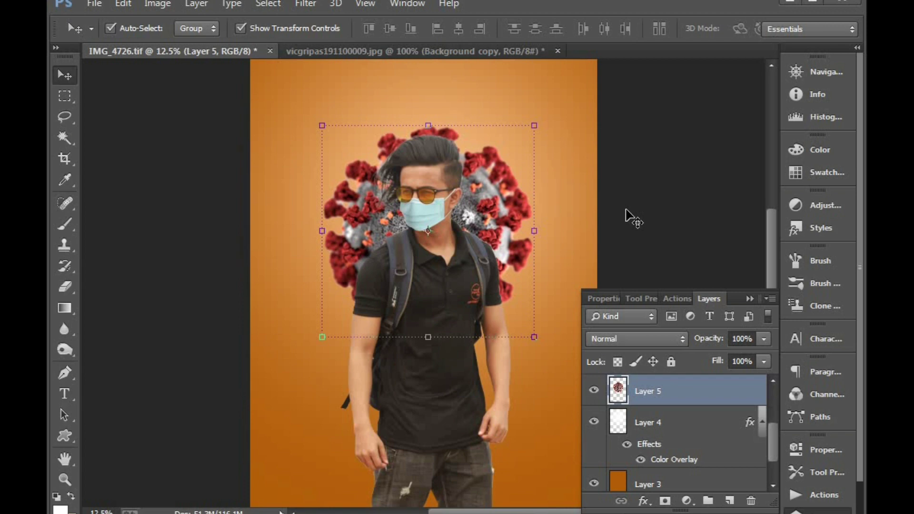
{"action": "key", "text": "ctrl+b"}
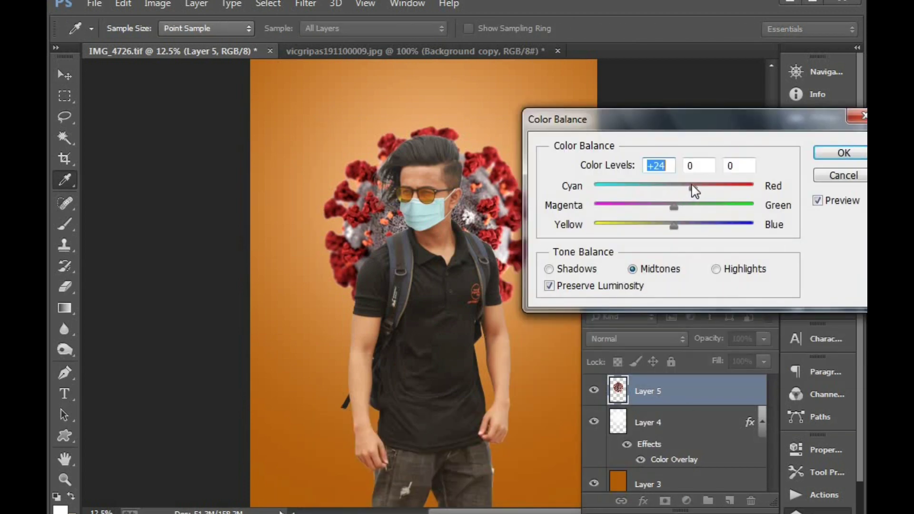
{"action": "key", "text": "Return"}
{"action": "key", "text": "ctrl+minus"}
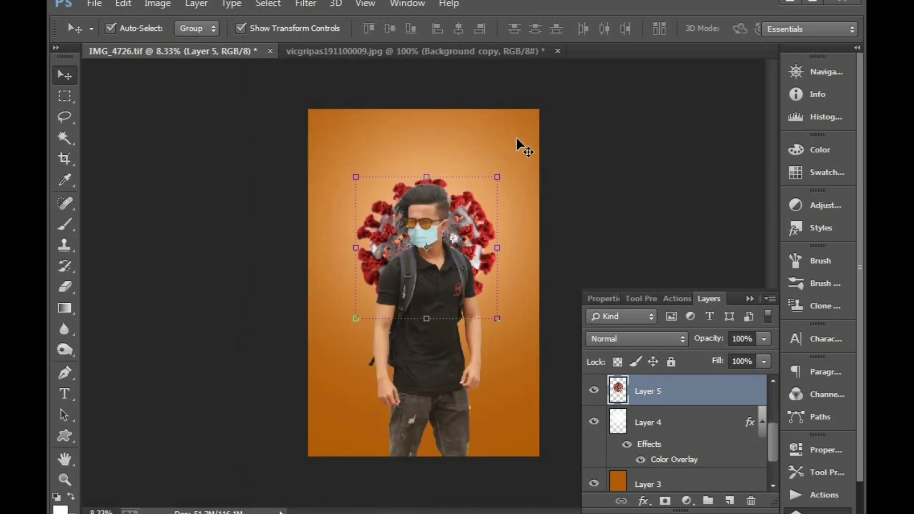
Step: Duplicate the virus into resized copies at the lower right and on the left
{"action": "mouse_move", "coordinate": [466, 214]}
{"action": "left_mouse_down"}
{"action": "mouse_move", "coordinate": [370, 388]}
{"action": "mouse_move", "coordinate": [384, 430]}
{"action": "mouse_move", "coordinate": [522, 352]}
{"action": "left_mouse_up"}
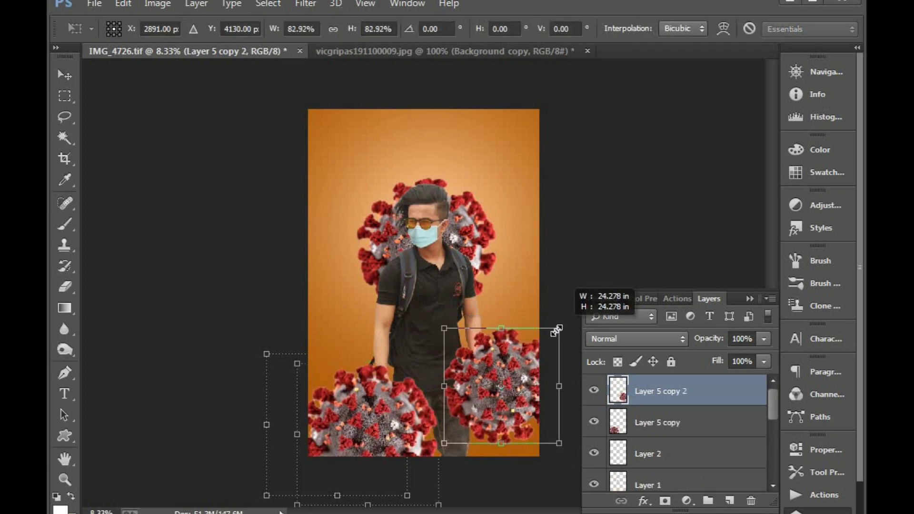
{"action": "left_click_drag", "start_coordinate": [575, 316], "coordinate": [550, 338]}
{"action": "key", "text": "Return"}
{"action": "mouse_move", "coordinate": [517, 366]}
{"action": "left_mouse_down"}
{"action": "mouse_move", "coordinate": [504, 373]}
{"action": "mouse_move", "coordinate": [524, 370]}
{"action": "mouse_move", "coordinate": [348, 301]}
{"action": "left_mouse_up"}
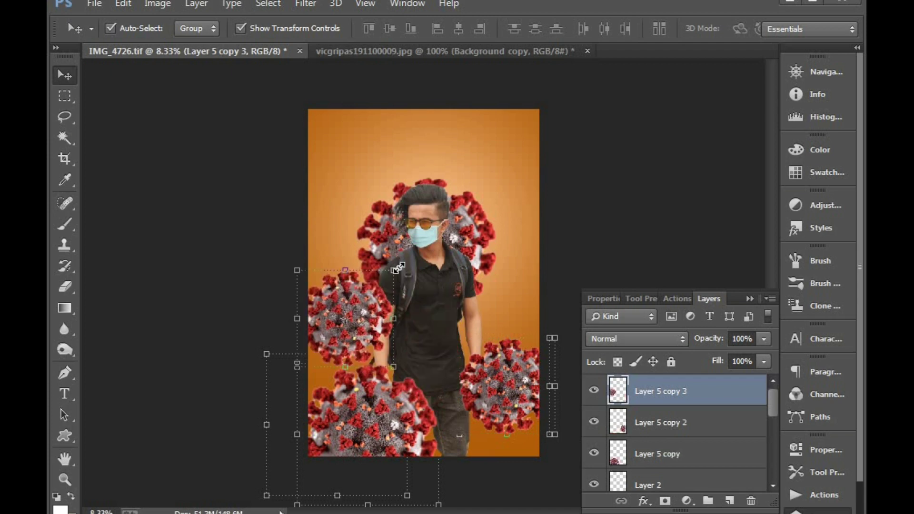
{"action": "mouse_move", "coordinate": [399, 266]}
{"action": "left_mouse_down"}
{"action": "mouse_move", "coordinate": [357, 318]}
{"action": "mouse_move", "coordinate": [476, 316]}
{"action": "left_mouse_up"}
{"action": "key", "text": "Return"}
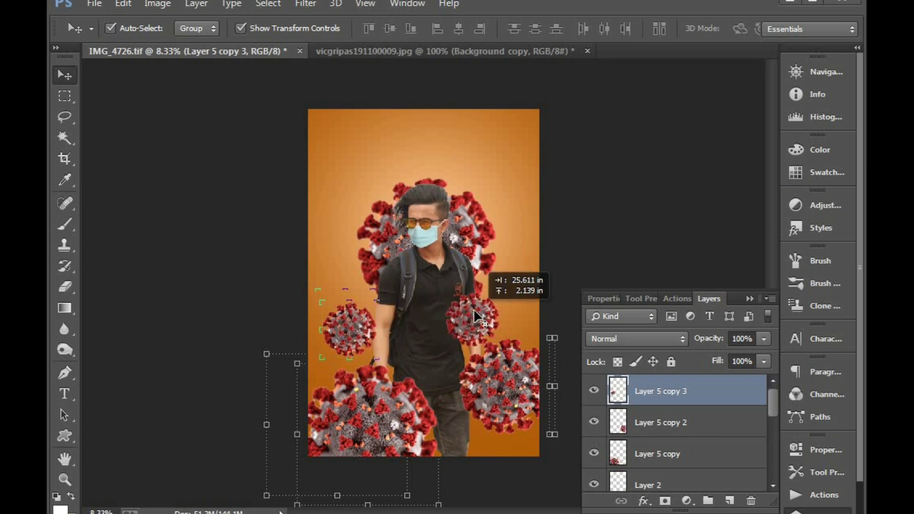
Step: Send the new copy down the stack, shrink the virus by the arm, and nudge the lower-right one
{"action": "key", "text": "ctrl+bracketleft"}
{"action": "key", "text": "ctrl+bracketleft"}
{"action": "key", "text": "ctrl+bracketleft"}
{"action": "key", "text": "ctrl+bracketleft"}
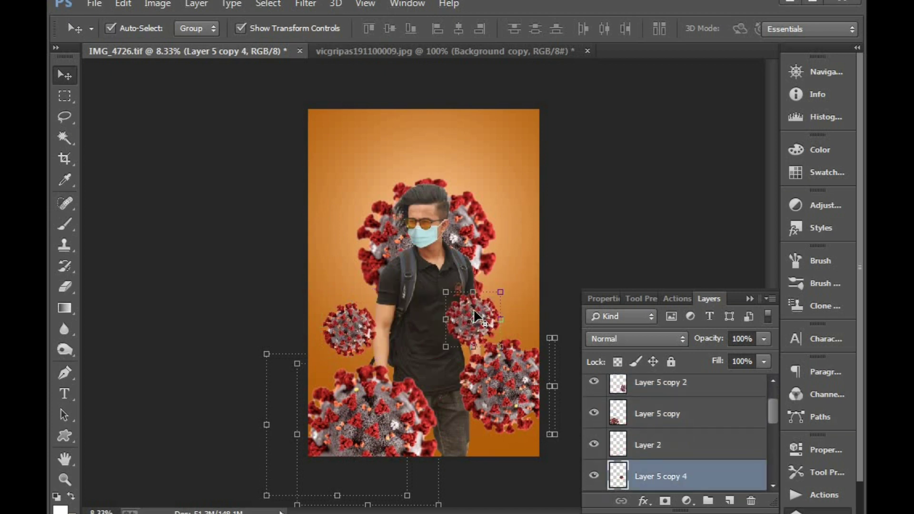
{"action": "key", "text": "ctrl+bracketleft"}
{"action": "key", "text": "ctrl+bracketleft"}
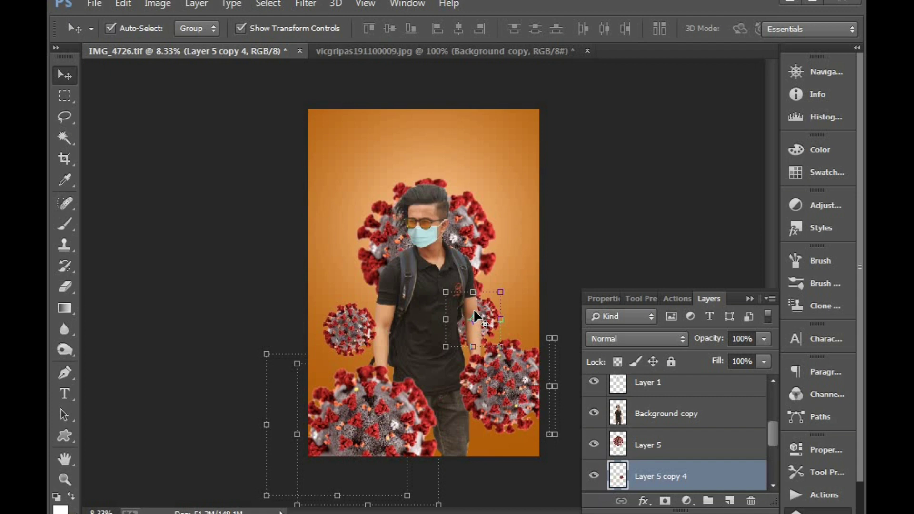
{"action": "left_click_drag", "start_coordinate": [499, 292], "coordinate": [488, 294]}
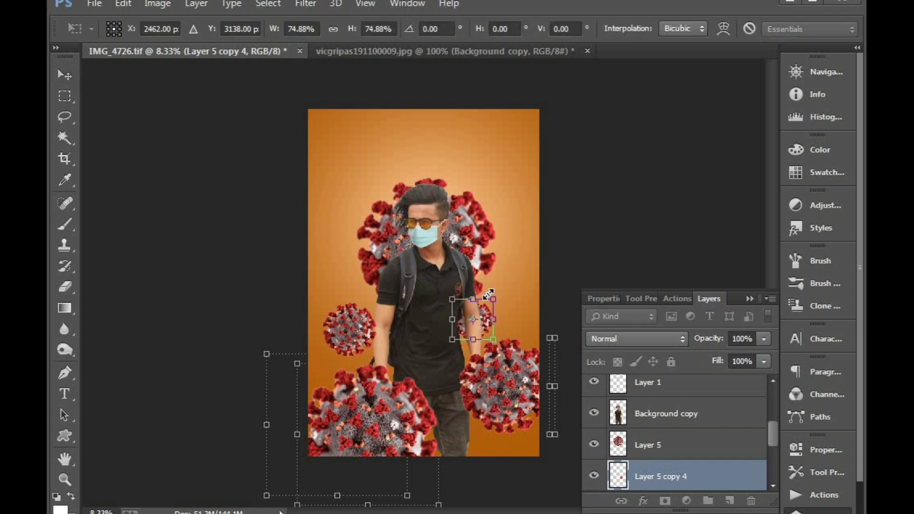
{"action": "key", "text": "Return"}
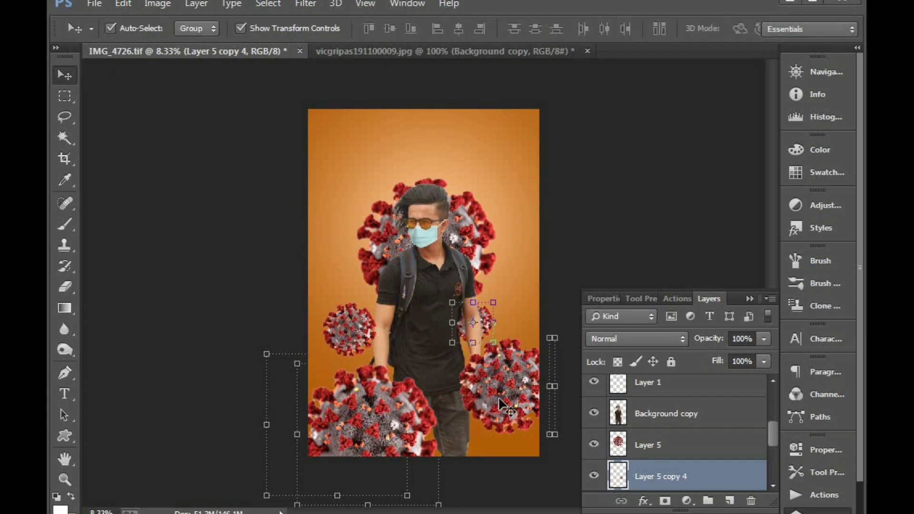
{"action": "right_click", "coordinate": [505, 405]}
{"action": "left_click", "coordinate": [543, 403]}
{"action": "left_click_drag", "start_coordinate": [504, 397], "coordinate": [506, 392]}
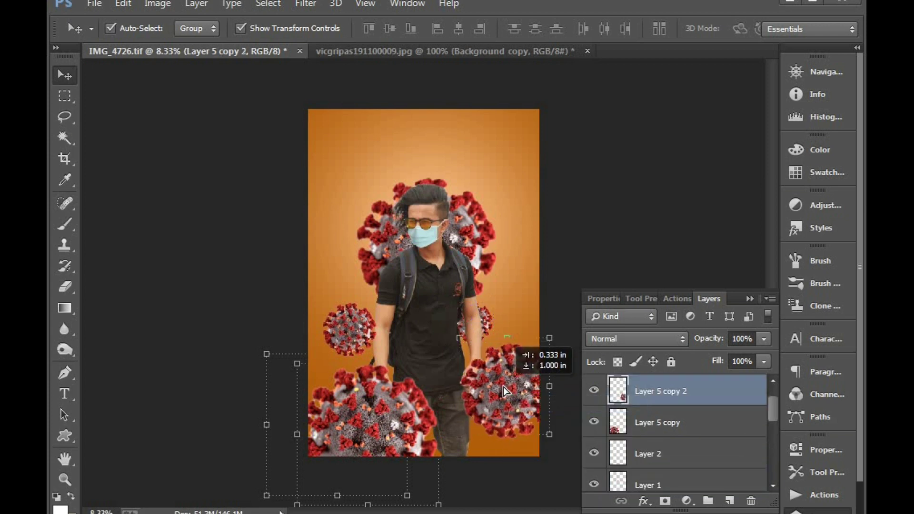
Step: Place the lower-left virus just behind the man and duplicate the right-hand virus
{"action": "right_click", "coordinate": [373, 419]}
{"action": "left_click", "coordinate": [375, 428]}
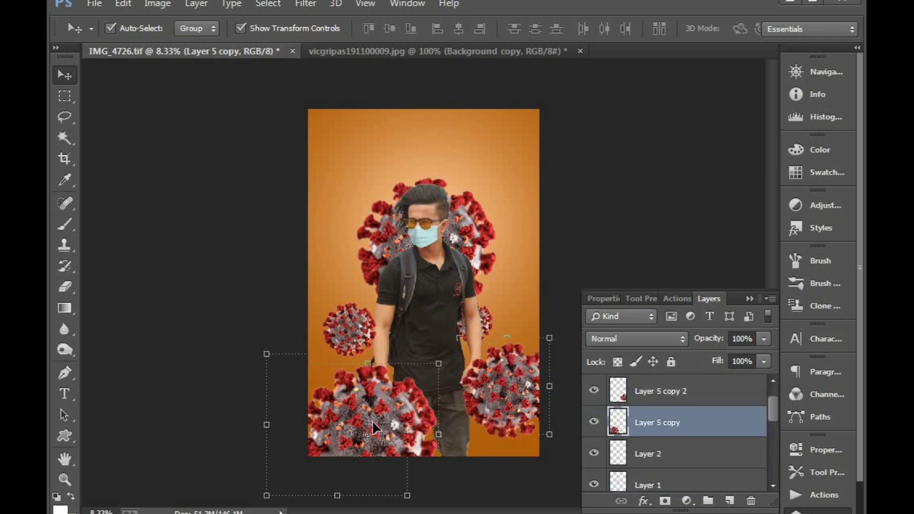
{"action": "key", "text": "ctrl+bracketleft"}
{"action": "key", "text": "ctrl+bracketleft"}
{"action": "key", "text": "ctrl+bracketleft"}
{"action": "key", "text": "ctrl+bracketleft"}
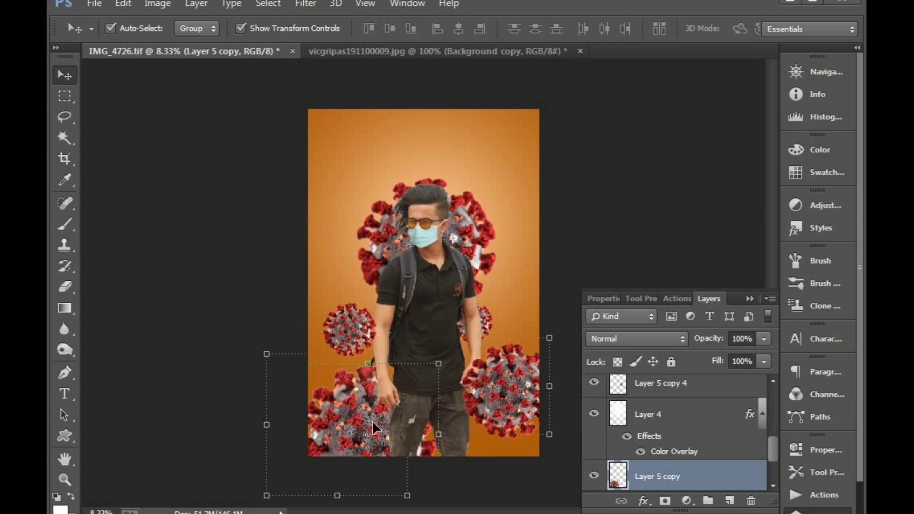
{"action": "key", "text": "ctrl+bracketright"}
{"action": "key", "text": "ctrl+bracketright"}
{"action": "key", "text": "ctrl+bracketright"}
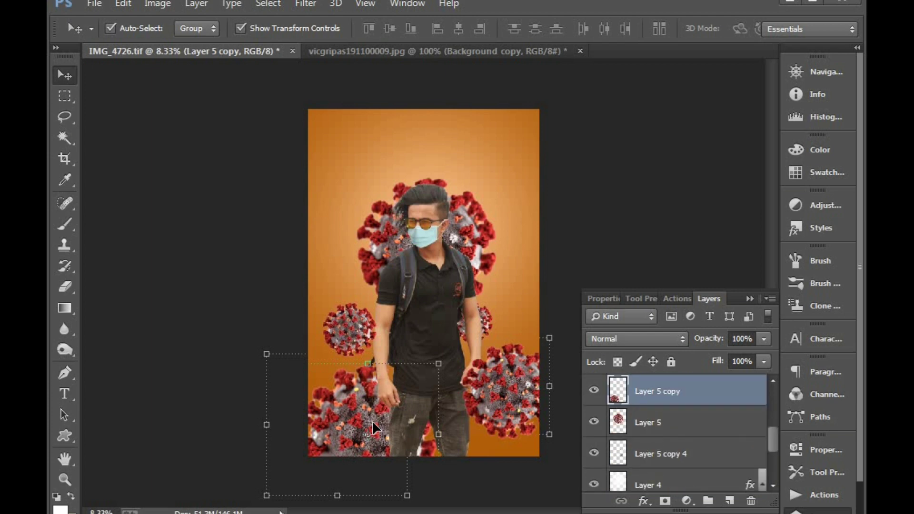
{"action": "key", "text": "ctrl+bracketright"}
{"action": "key", "text": "ctrl+bracketleft"}
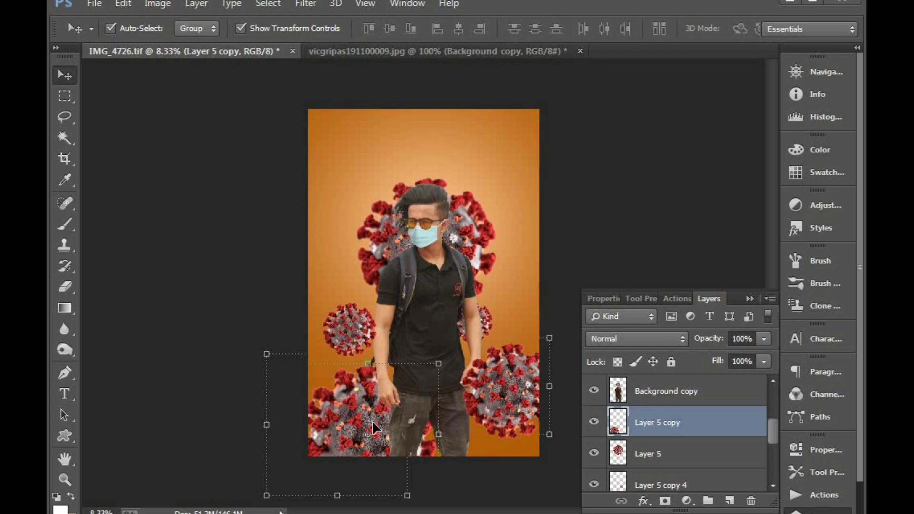
{"action": "left_click_drag", "start_coordinate": [520, 388], "coordinate": [344, 169]}
{"action": "key", "text": "Escape"}
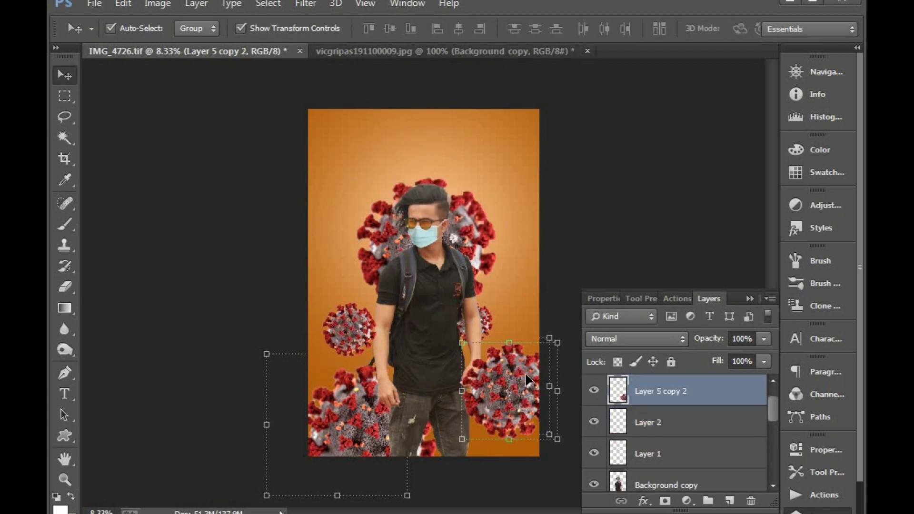
Step: Add shrunken virus copies in the top-left corner and along the right edge
{"action": "mouse_move", "coordinate": [533, 376]}
{"action": "left_mouse_down"}
{"action": "mouse_move", "coordinate": [355, 125]}
{"action": "mouse_move", "coordinate": [372, 102]}
{"action": "left_mouse_up"}
{"action": "key", "text": "Return"}
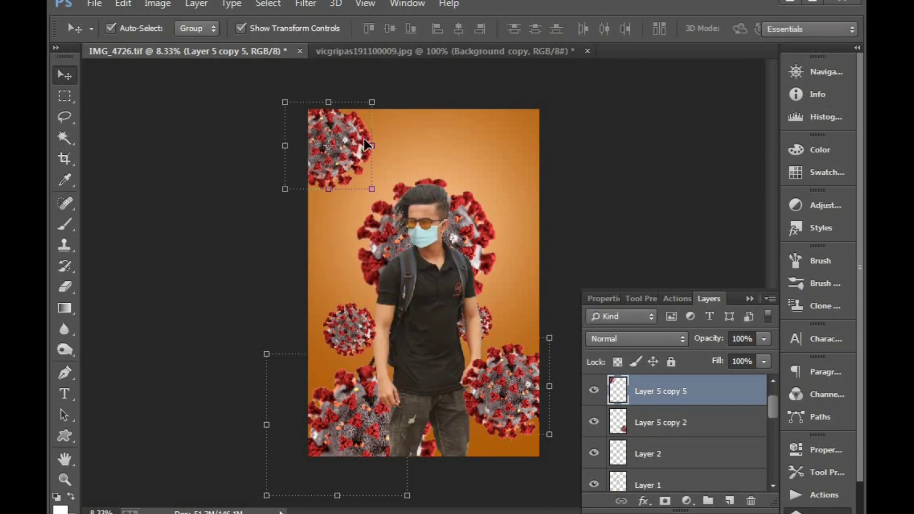
{"action": "mouse_move", "coordinate": [364, 137]}
{"action": "left_mouse_down"}
{"action": "mouse_move", "coordinate": [346, 153]}
{"action": "mouse_move", "coordinate": [527, 100]}
{"action": "mouse_move", "coordinate": [507, 90]}
{"action": "left_mouse_up"}
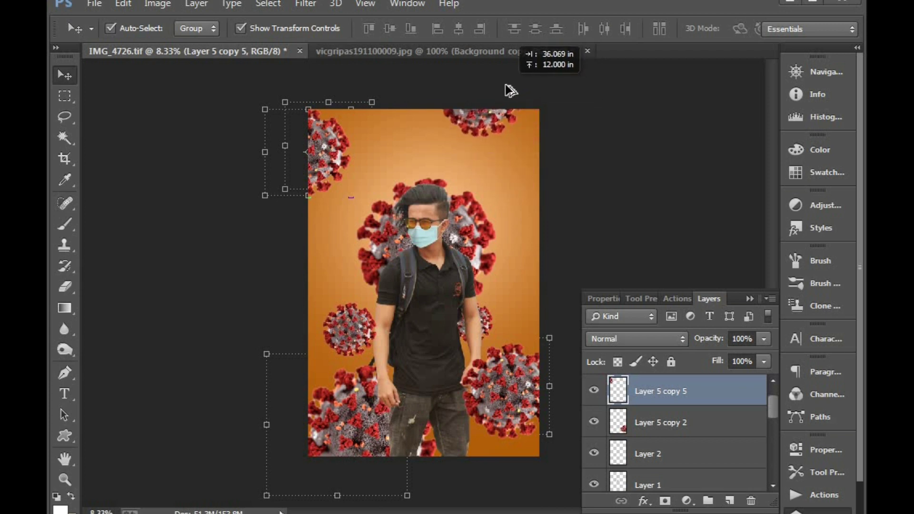
{"action": "key", "text": "ctrl+alt+t"}
{"action": "mouse_move", "coordinate": [554, 216]}
{"action": "left_mouse_down"}
{"action": "mouse_move", "coordinate": [577, 147]}
{"action": "mouse_move", "coordinate": [566, 145]}
{"action": "left_mouse_up"}
{"action": "key", "text": "ctrl+t"}
{"action": "double_click", "coordinate": [527, 172]}
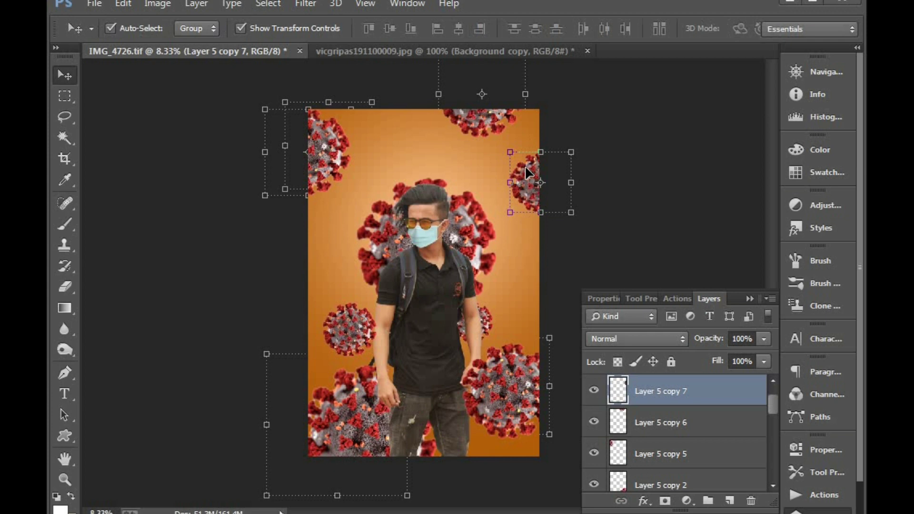
Step: Add a small virus copy near the top centre, then select the lower-left virus layer
{"action": "left_click_drag", "start_coordinate": [523, 181], "coordinate": [392, 144]}
{"action": "key", "text": "ctrl+t"}
{"action": "left_click_drag", "start_coordinate": [438, 116], "coordinate": [422, 119]}
{"action": "key", "text": "Return"}
{"action": "left_click", "coordinate": [452, 160]}
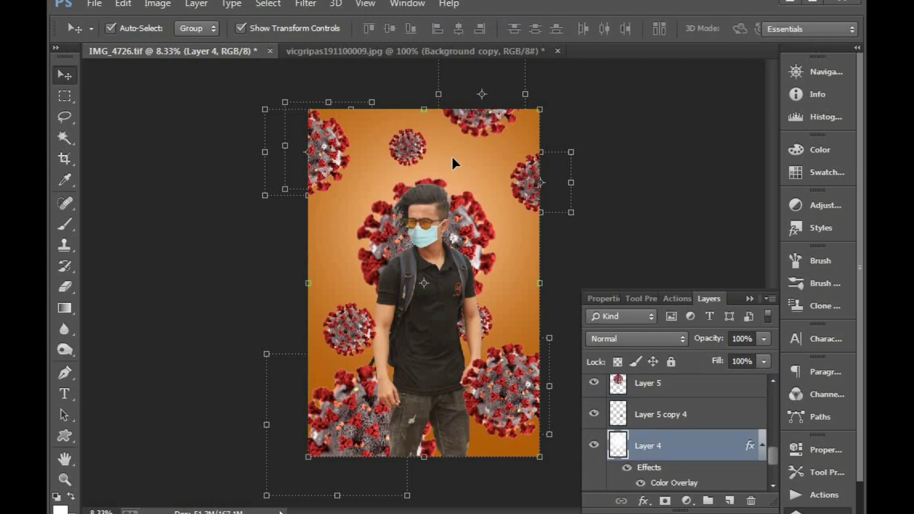
{"action": "key", "text": "ctrl+plus"}
{"action": "key", "text": "ctrl+minus"}
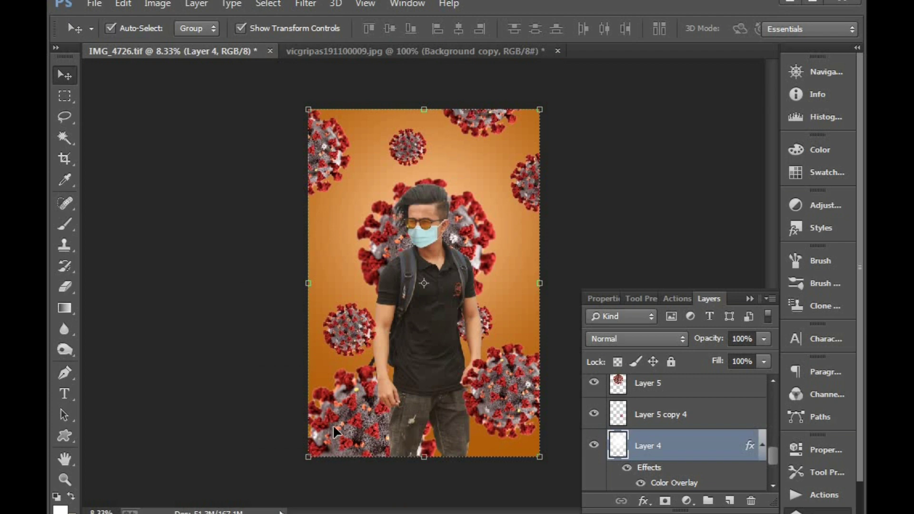
{"action": "right_click", "coordinate": [333, 424]}
{"action": "left_click", "coordinate": [341, 423]}
Step: Bring the lower-left virus to the front, then Gaussian-blur it and the bottom-right virus
{"action": "key", "text": "ctrl+shift+bracketright"}
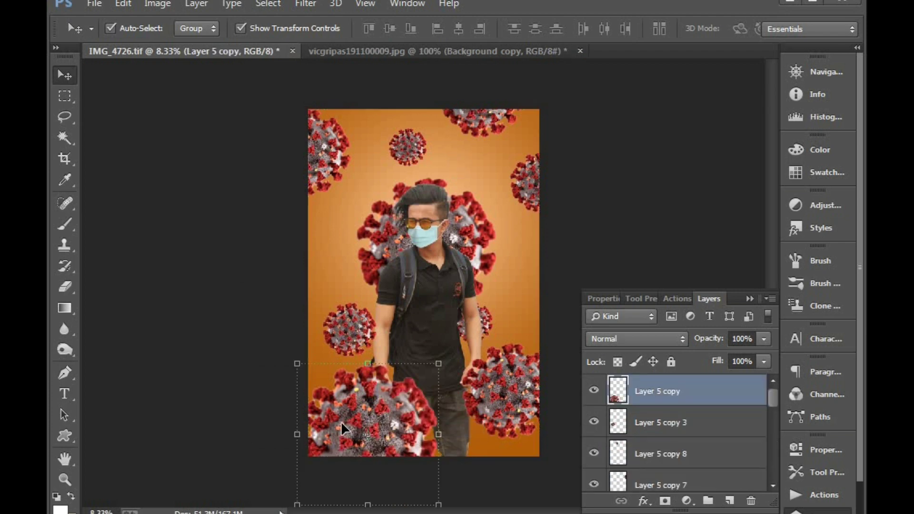
{"action": "left_click", "coordinate": [307, 9]}
{"action": "mouse_move", "coordinate": [314, 195]}
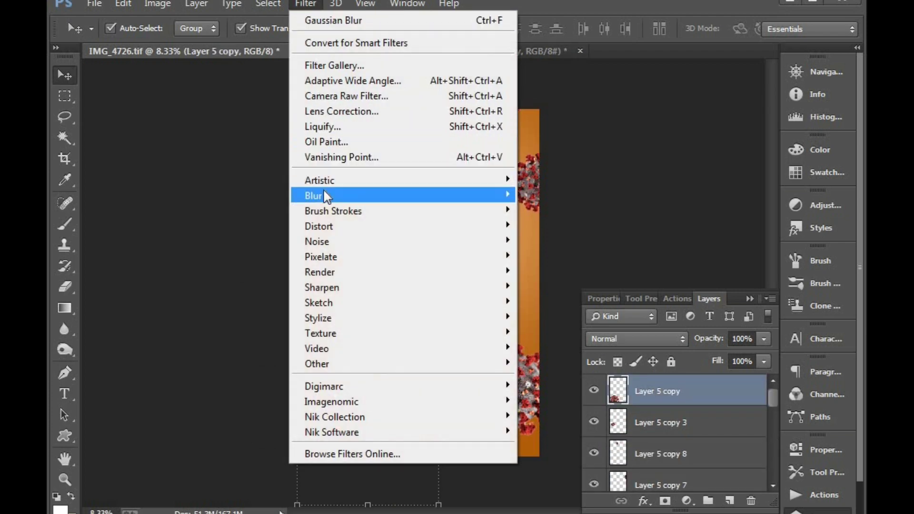
{"action": "left_click", "coordinate": [590, 312]}
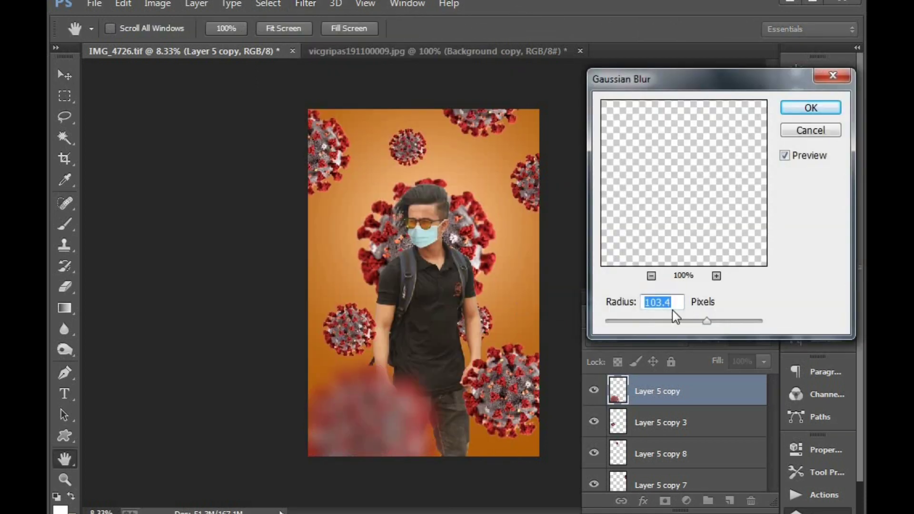
{"action": "mouse_move", "coordinate": [670, 321]}
{"action": "left_mouse_down"}
{"action": "mouse_move", "coordinate": [645, 321]}
{"action": "mouse_move", "coordinate": [662, 320]}
{"action": "left_mouse_up"}
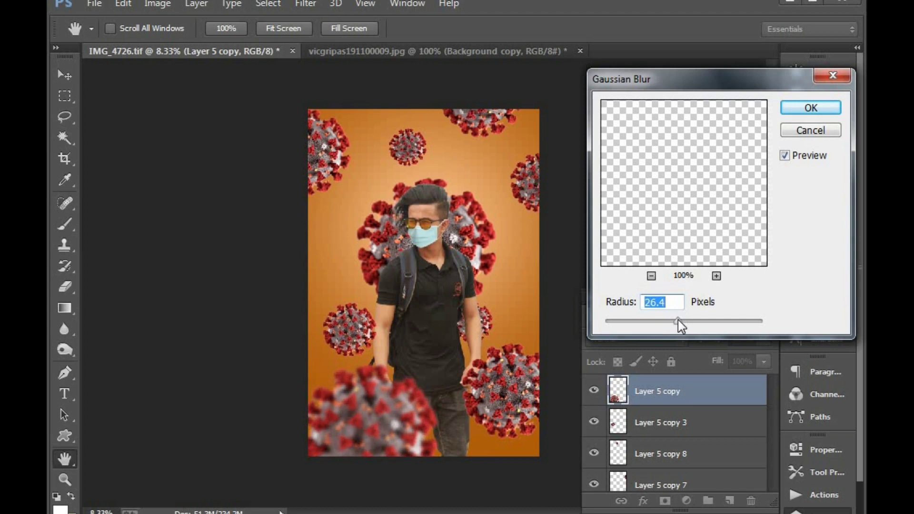
{"action": "key", "text": "Return"}
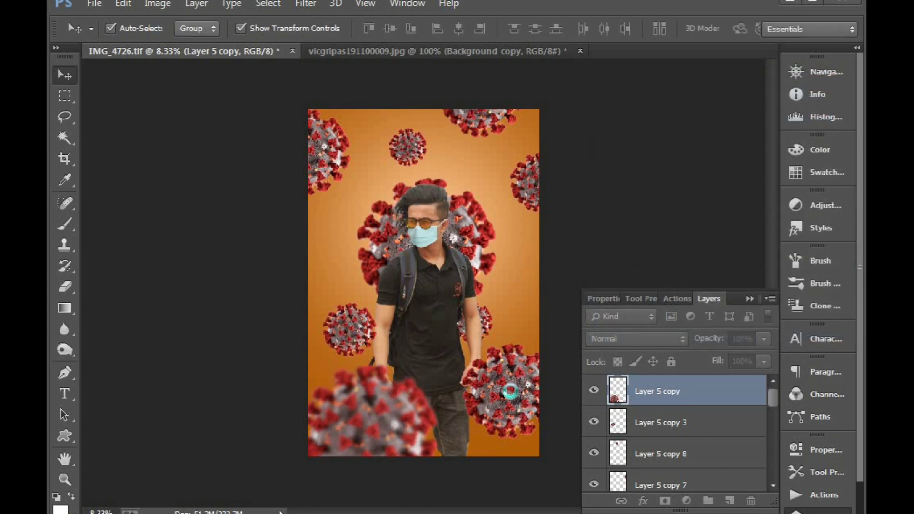
{"action": "right_click", "coordinate": [507, 394]}
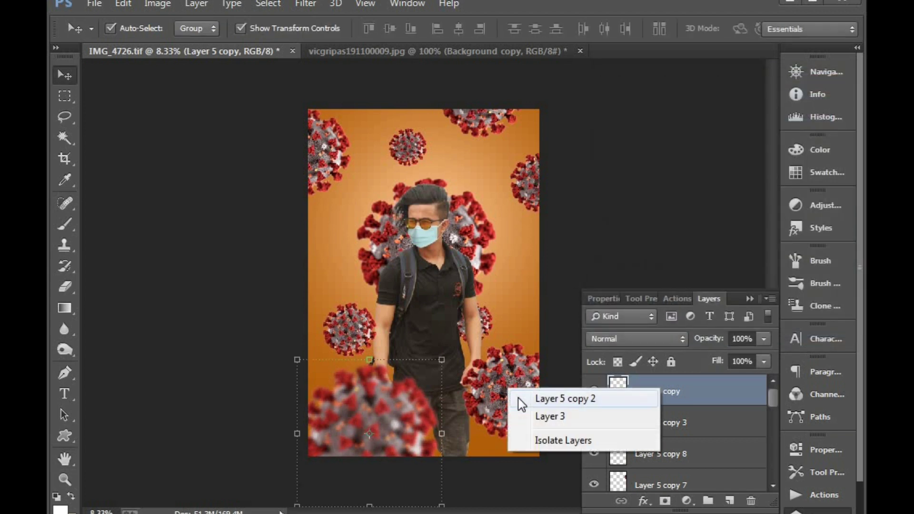
{"action": "left_click", "coordinate": [518, 398]}
{"action": "left_click", "coordinate": [305, 4]}
{"action": "mouse_move", "coordinate": [313, 196]}
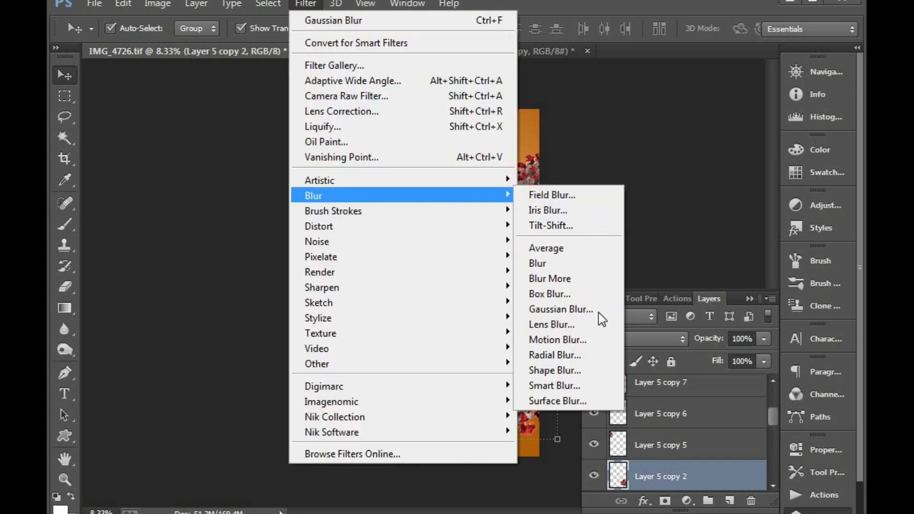
{"action": "left_click", "coordinate": [599, 310]}
{"action": "key", "text": "Return"}
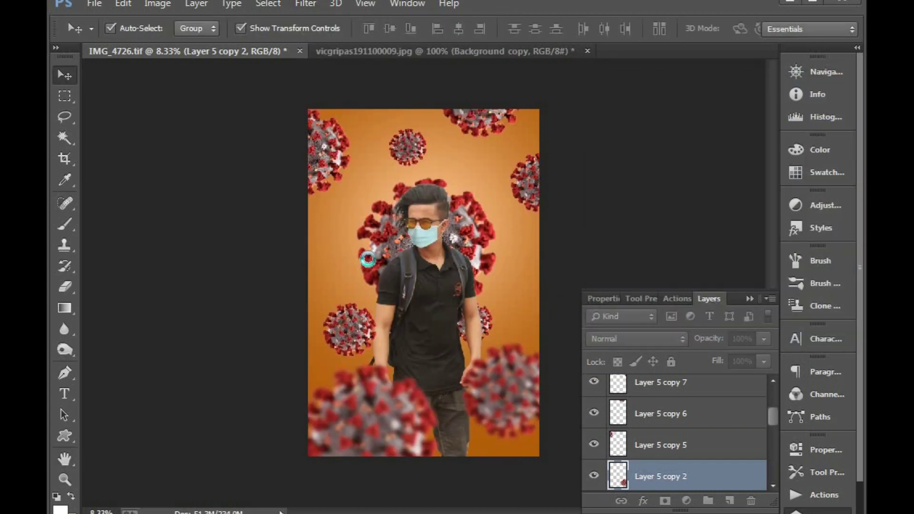
Step: Apply Gaussian Blur to the top-left and right-edge virus layers
{"action": "left_click", "coordinate": [325, 143]}
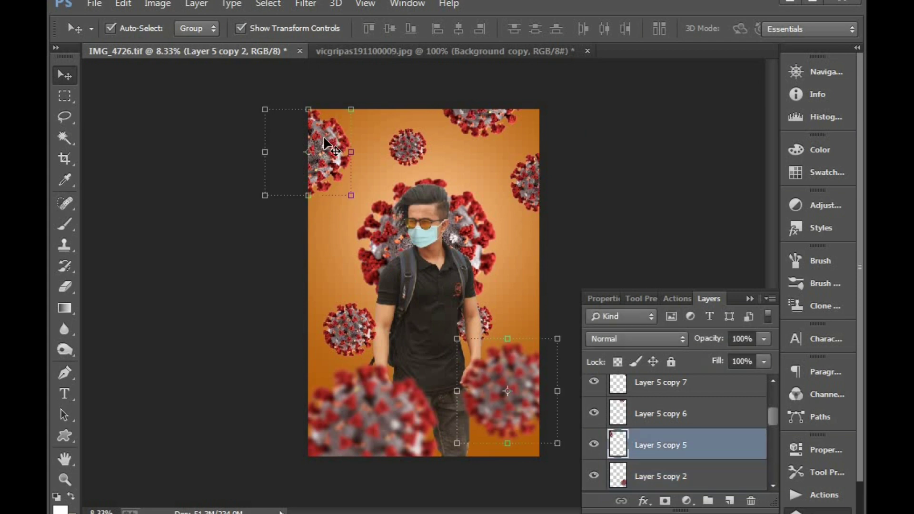
{"action": "left_click", "coordinate": [296, 5]}
{"action": "left_click", "coordinate": [604, 307]}
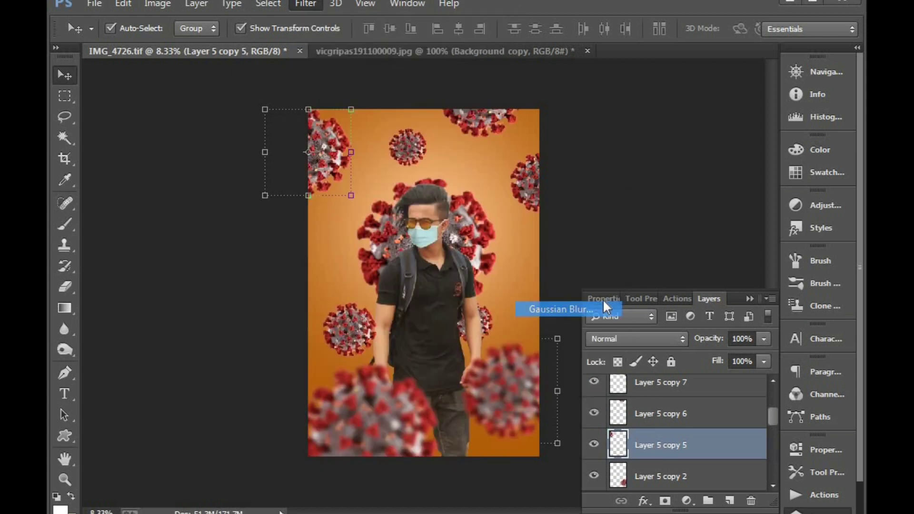
{"action": "key", "text": "Return"}
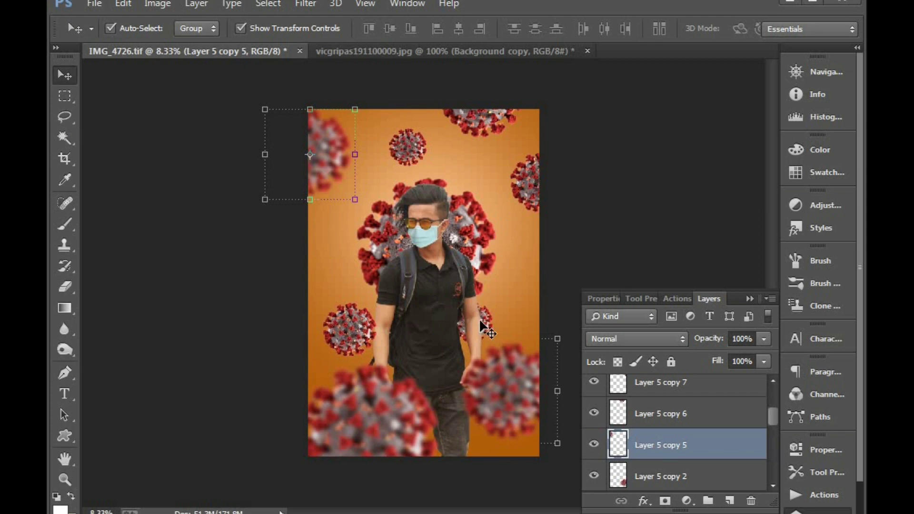
{"action": "left_click", "coordinate": [489, 119]}
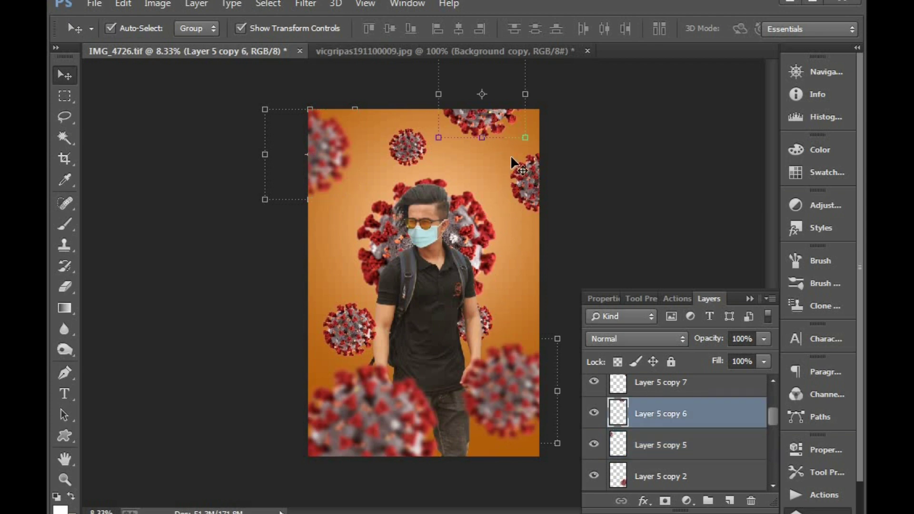
{"action": "left_click", "coordinate": [526, 187]}
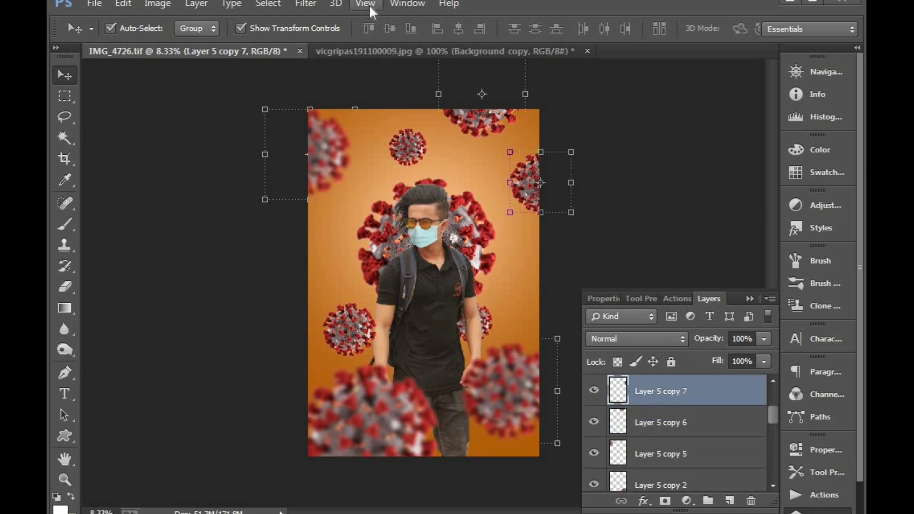
{"action": "left_click", "coordinate": [306, 3]}
{"action": "mouse_move", "coordinate": [313, 196]}
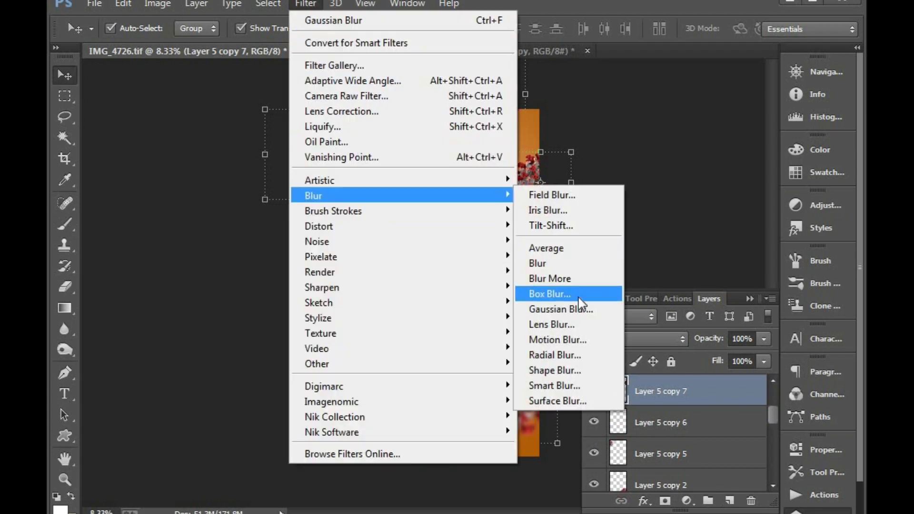
{"action": "left_click", "coordinate": [588, 310]}
{"action": "key", "text": "Return"}
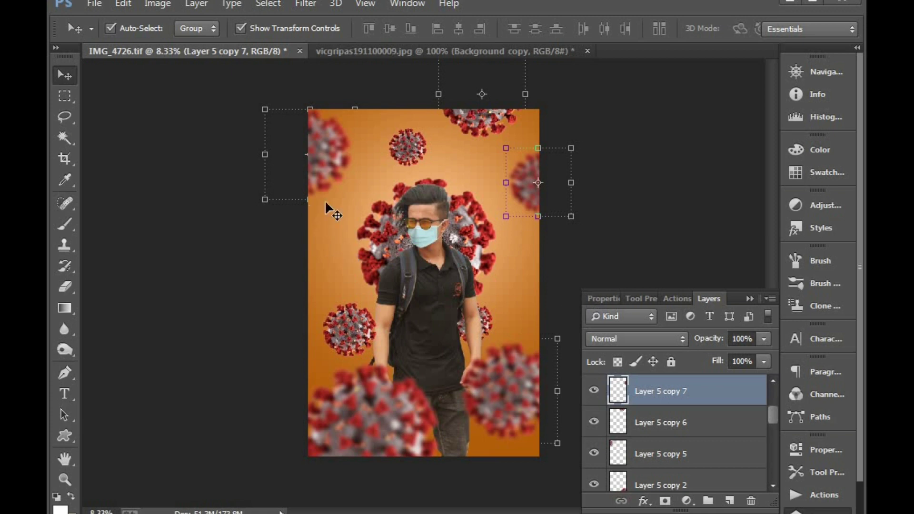
{"action": "left_click", "coordinate": [94, 4]}
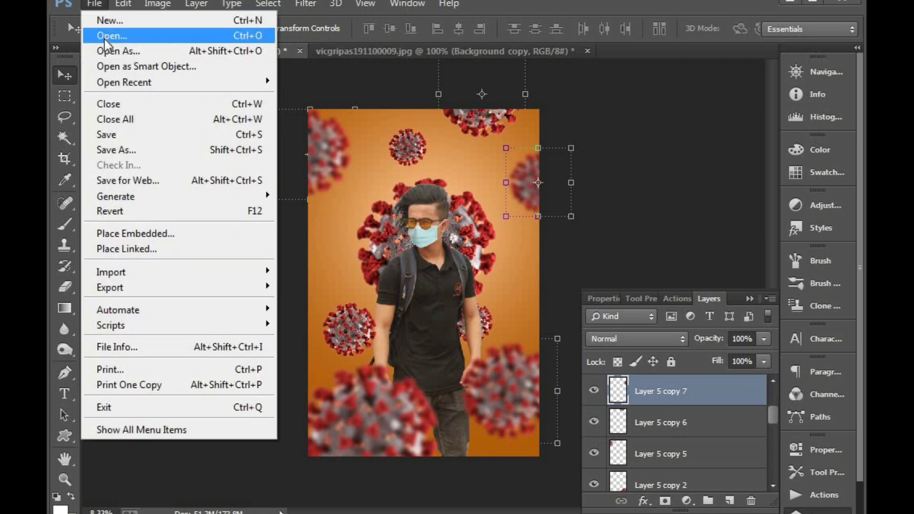
{"action": "left_click", "coordinate": [96, 33]}
{"action": "left_click", "coordinate": [98, 302]}
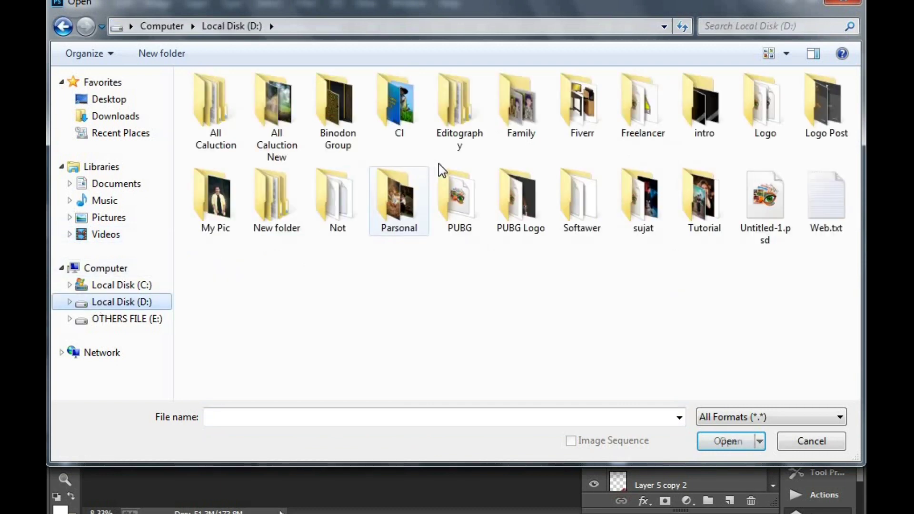
{"action": "double_click", "coordinate": [220, 127]}
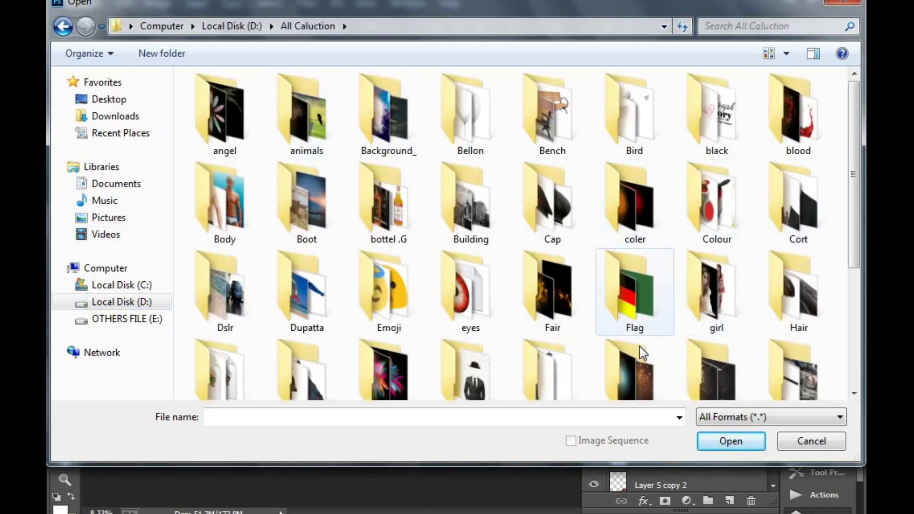
{"action": "left_click", "coordinate": [638, 369]}
{"action": "double_click", "coordinate": [638, 369]}
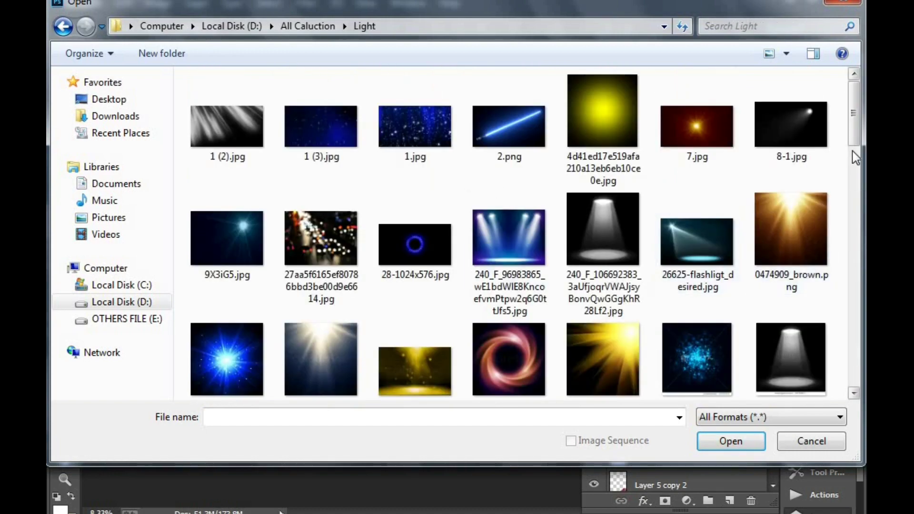
{"action": "scroll", "coordinate": [856, 326], "scroll_direction": "down", "scroll_amount": 10}
{"action": "scroll", "coordinate": [852, 334], "scroll_direction": "down", "scroll_amount": 5}
{"action": "scroll", "coordinate": [849, 359], "scroll_direction": "down", "scroll_amount": 3}
{"action": "double_click", "coordinate": [840, 174]}
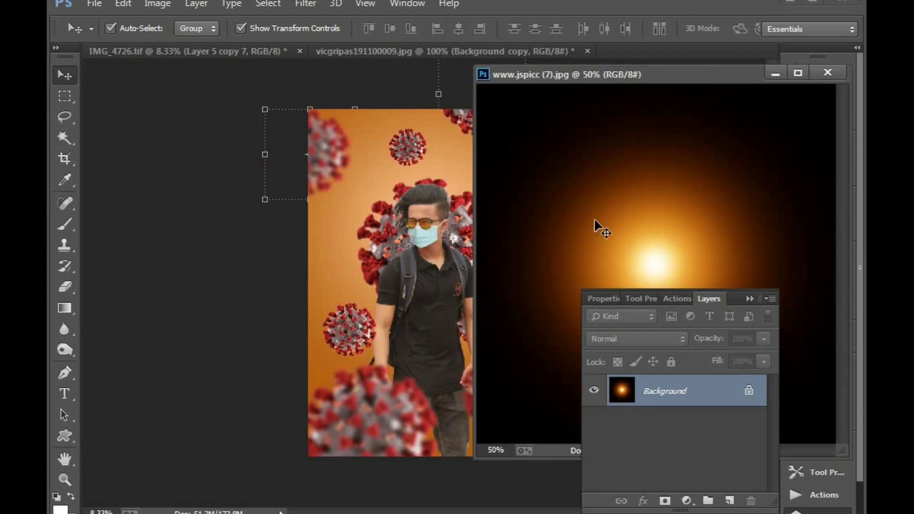
Step: Drag the flare into the poster, set it to Screen and enlarge it over the upper left
{"action": "left_click_drag", "start_coordinate": [596, 224], "coordinate": [376, 200]}
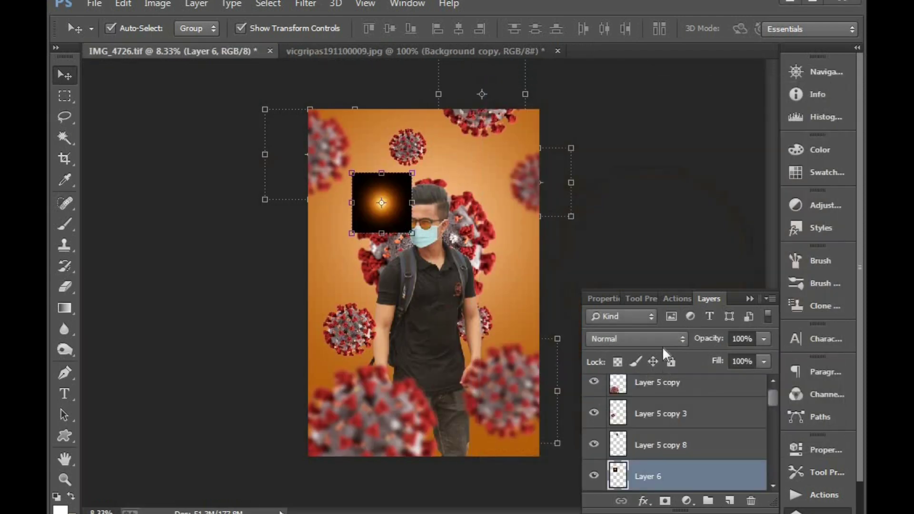
{"action": "left_click", "coordinate": [637, 338]}
{"action": "left_click", "coordinate": [619, 125]}
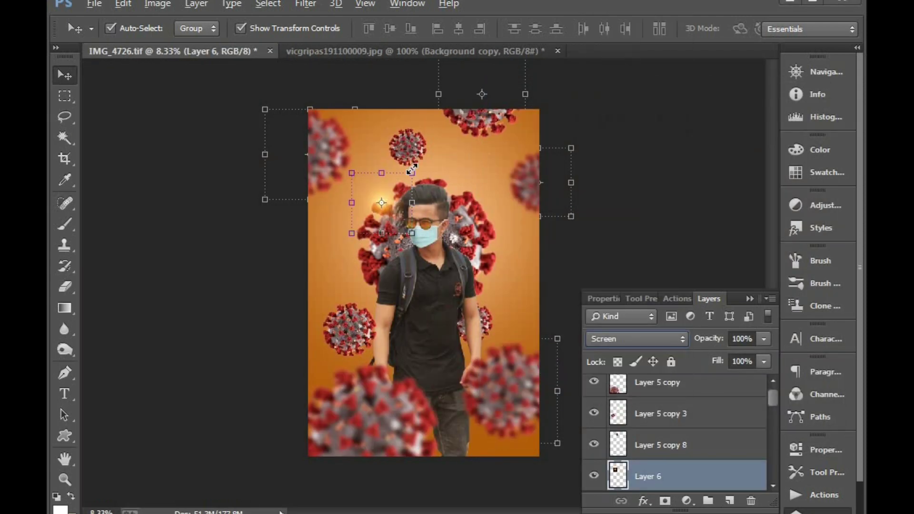
{"action": "left_click_drag", "start_coordinate": [412, 169], "coordinate": [528, 118]}
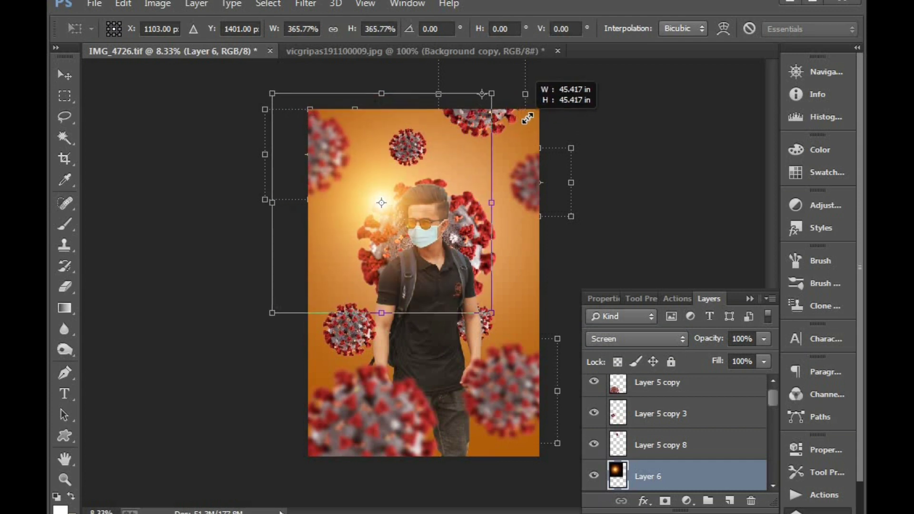
{"action": "key", "text": "Return"}
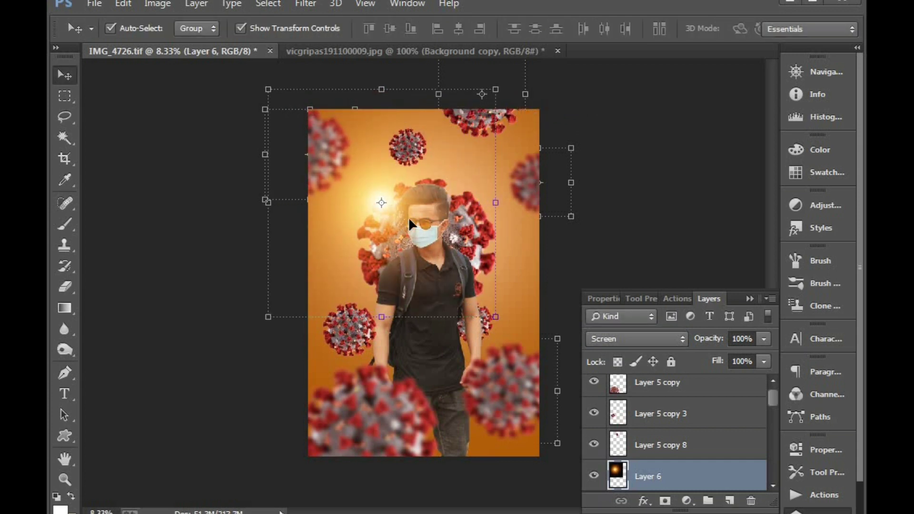
Step: Copy the glow to the bottom-right, send it behind the man and shift it left
{"action": "left_click_drag", "start_coordinate": [381, 228], "coordinate": [526, 452]}
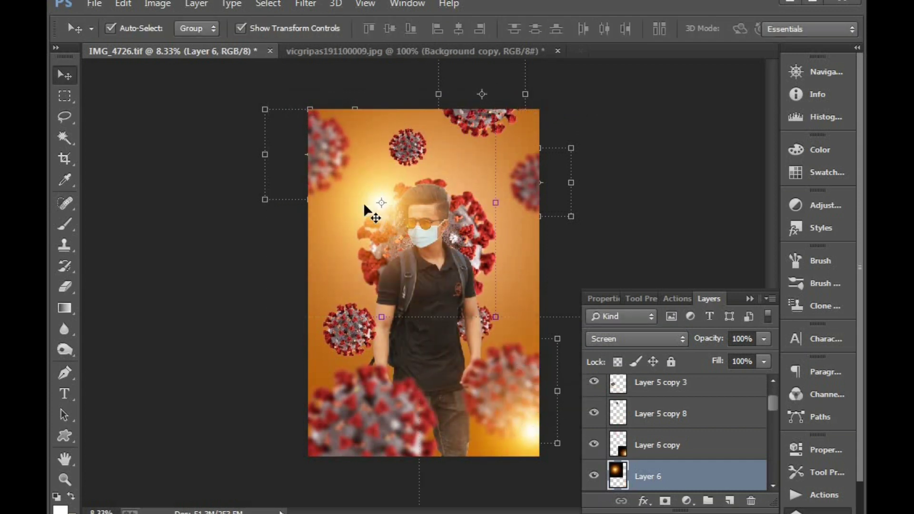
{"action": "key", "text": "ctrl+bracketleft"}
{"action": "key", "text": "ctrl+bracketleft"}
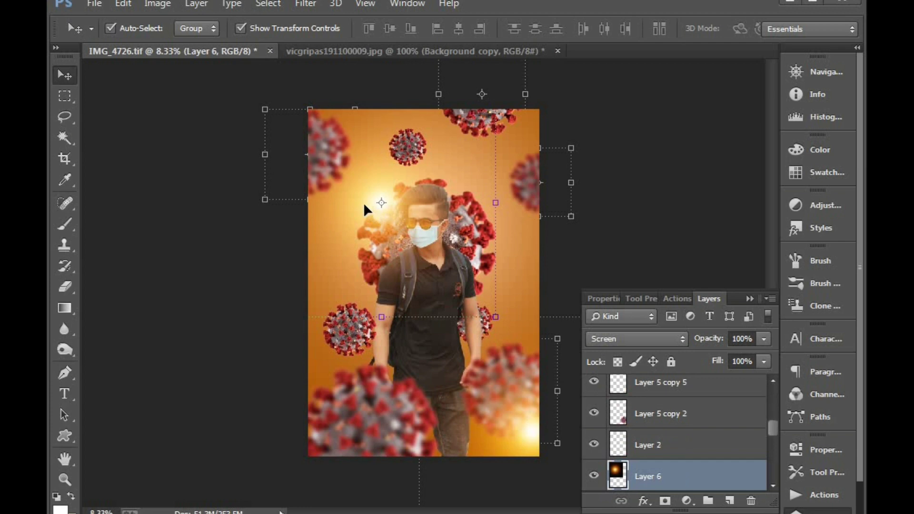
{"action": "key", "text": "ctrl+bracketleft"}
{"action": "key", "text": "ctrl+bracketleft"}
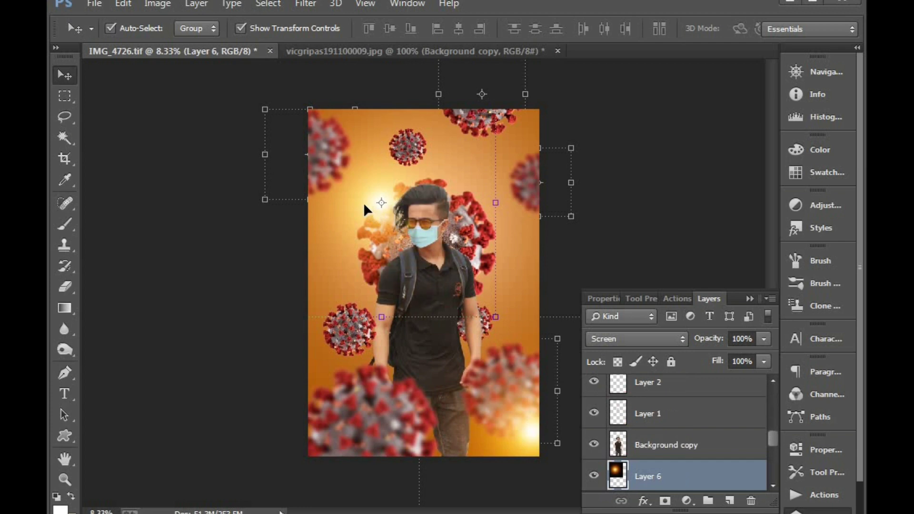
{"action": "left_click_drag", "start_coordinate": [370, 185], "coordinate": [351, 184]}
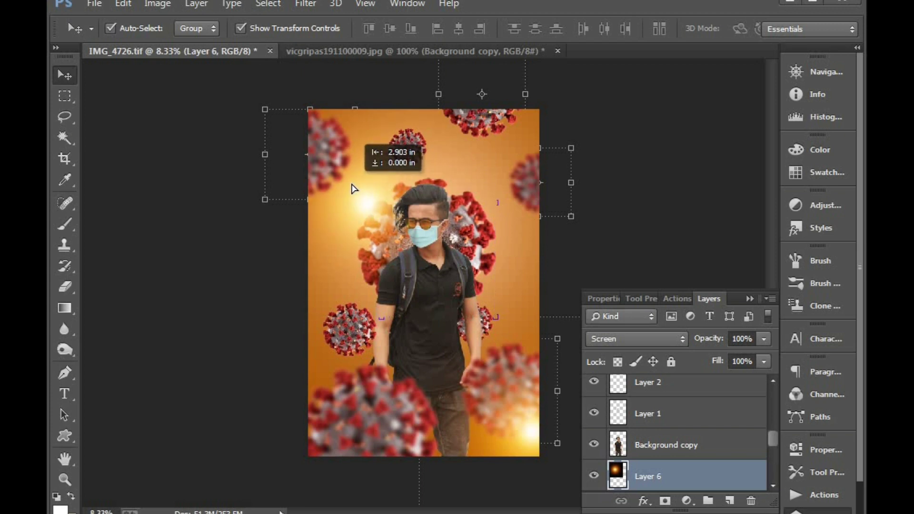
Step: Duplicate the head glow, move the copy to the top of the stack and shrink it to about 55%
{"action": "key", "text": "ctrl+plus"}
{"action": "left_click_drag", "start_coordinate": [316, 212], "coordinate": [405, 245]}
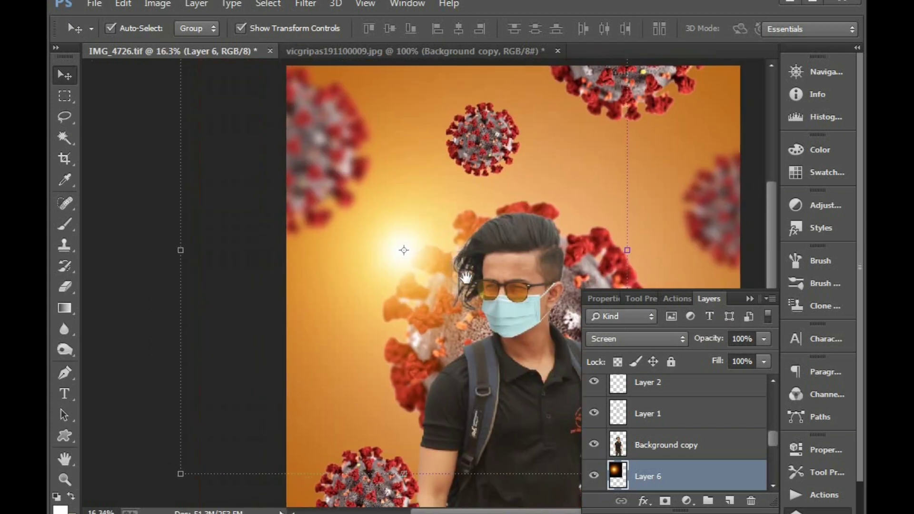
{"action": "key", "text": "ctrl+t"}
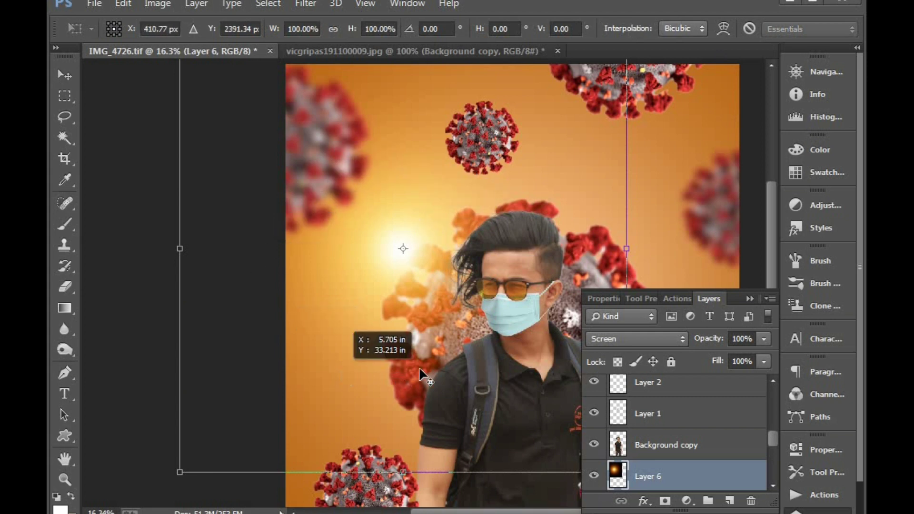
{"action": "key", "text": "Return"}
{"action": "left_click_drag", "start_coordinate": [404, 249], "coordinate": [377, 266]}
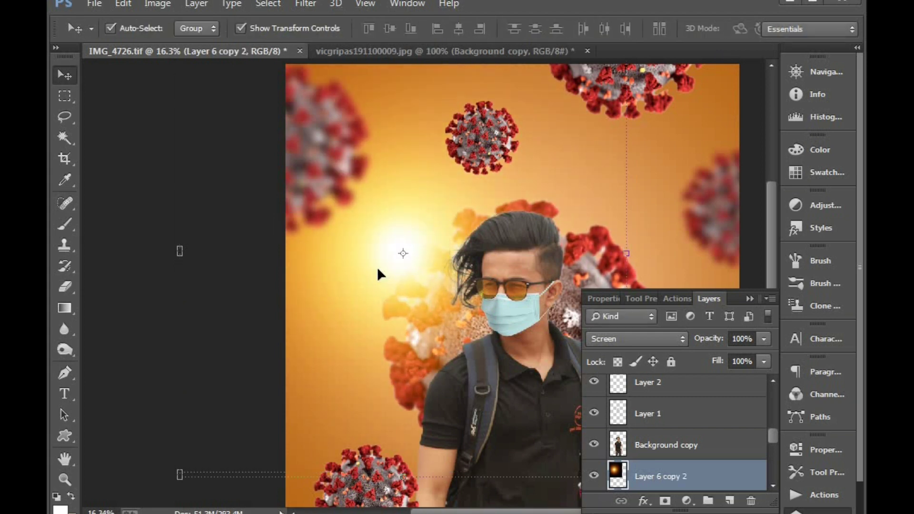
{"action": "key", "text": "ctrl+shift+bracketright"}
{"action": "key", "text": "ctrl+minus"}
{"action": "key", "text": "ctrl+minus"}
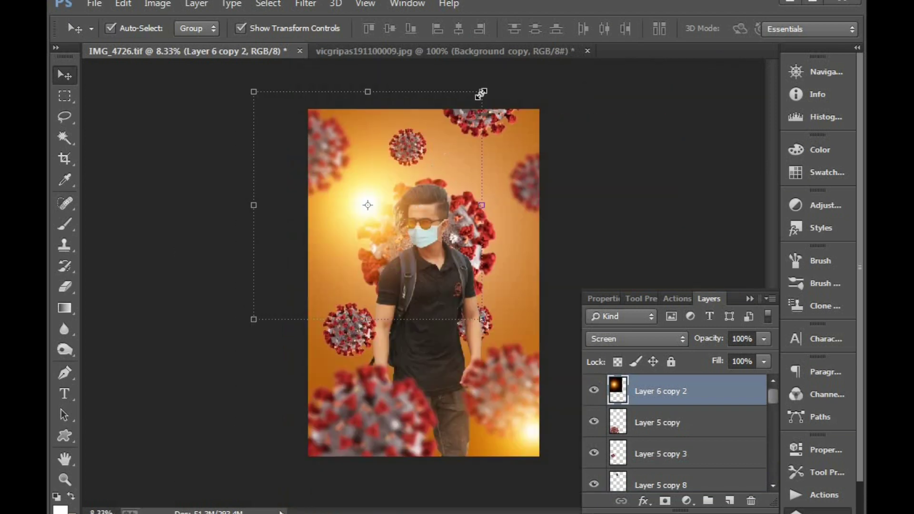
{"action": "left_click_drag", "start_coordinate": [482, 91], "coordinate": [412, 135]}
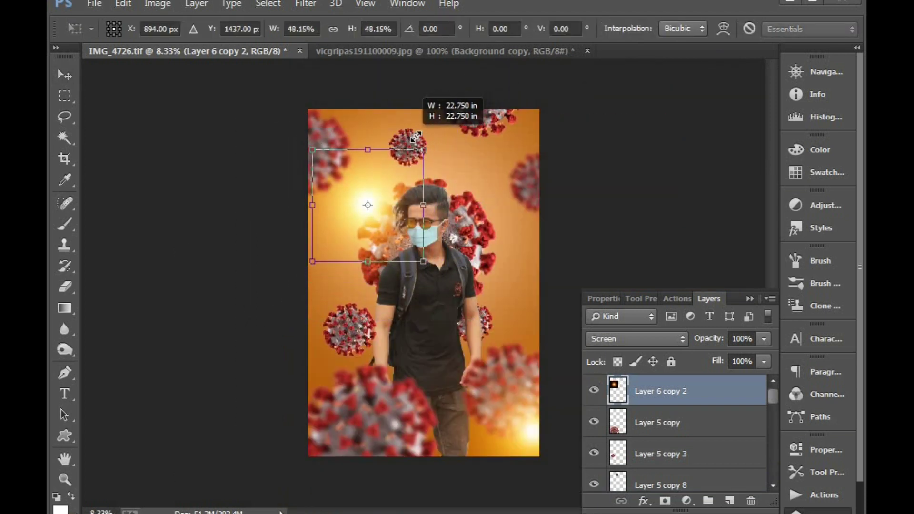
{"action": "left_click_drag", "start_coordinate": [411, 135], "coordinate": [430, 143]}
{"action": "key", "text": "Return"}
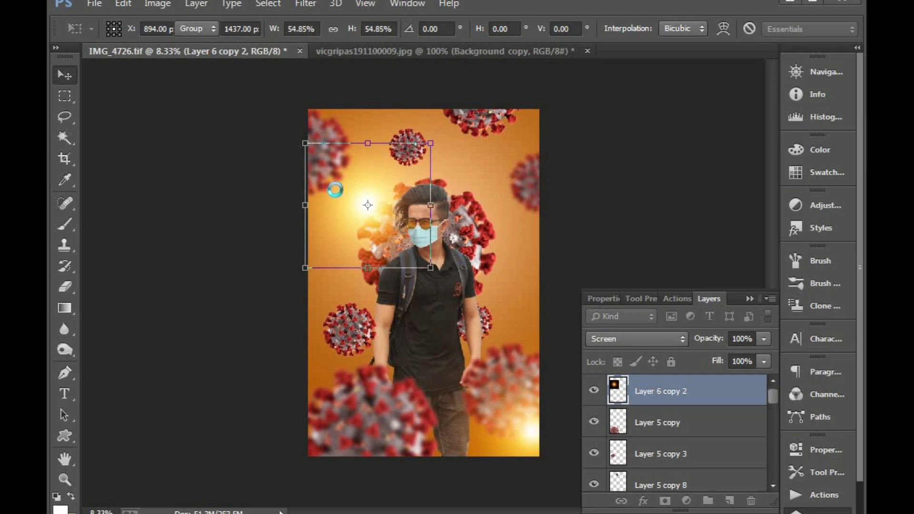
Step: Nudge the bottom-right glow and enlarge a glow copy to about 150%
{"action": "left_click", "coordinate": [527, 437]}
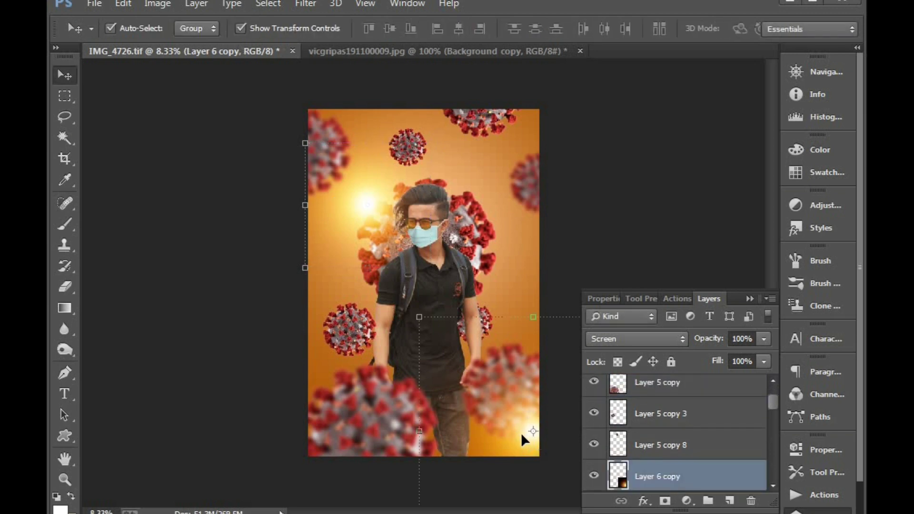
{"action": "left_click_drag", "start_coordinate": [510, 458], "coordinate": [506, 459]}
{"action": "key", "text": "ctrl+minus"}
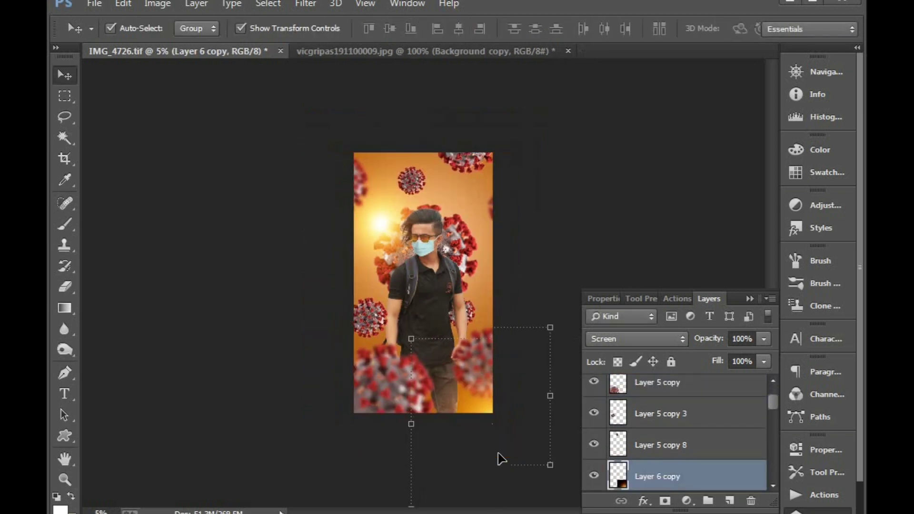
{"action": "left_click_drag", "start_coordinate": [547, 326], "coordinate": [508, 366]}
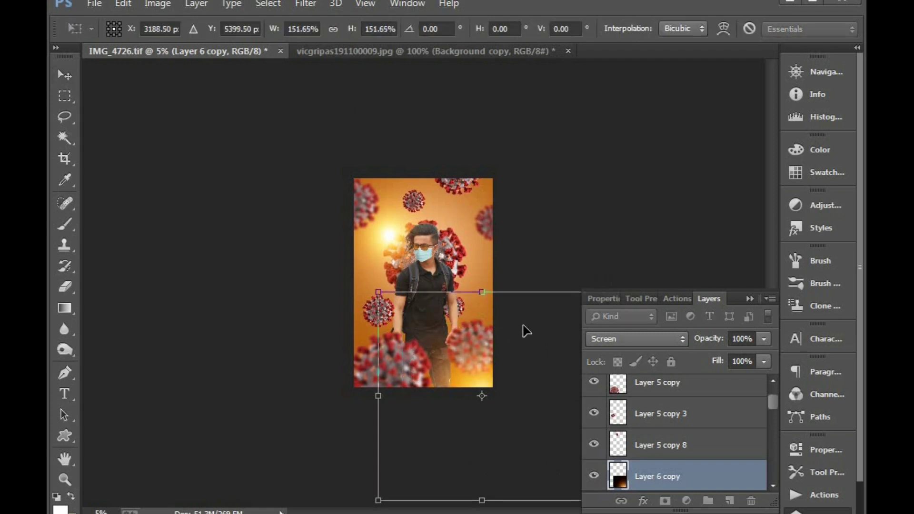
{"action": "double_click", "coordinate": [447, 348]}
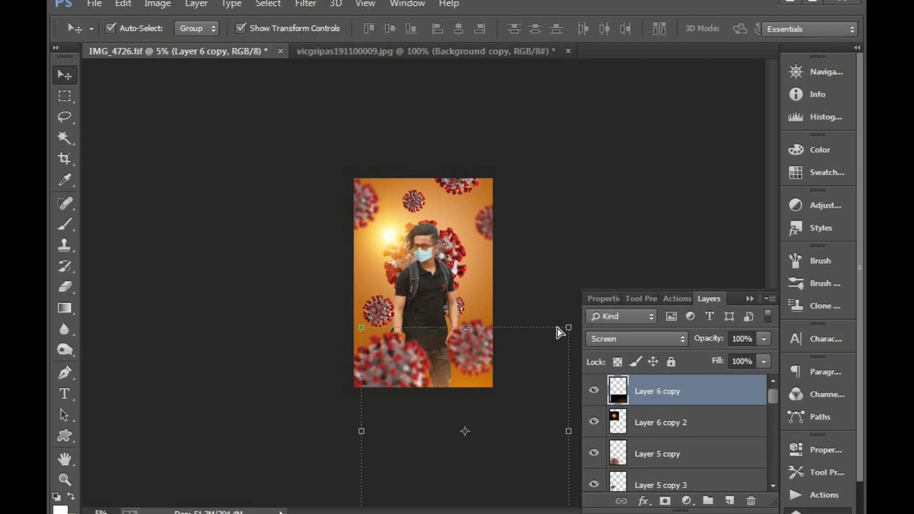
Step: Move the enlarged glow down toward the lower left and place another flare copy near the man
{"action": "key", "text": "ctrl+plus"}
{"action": "left_click_drag", "start_coordinate": [495, 367], "coordinate": [493, 321]}
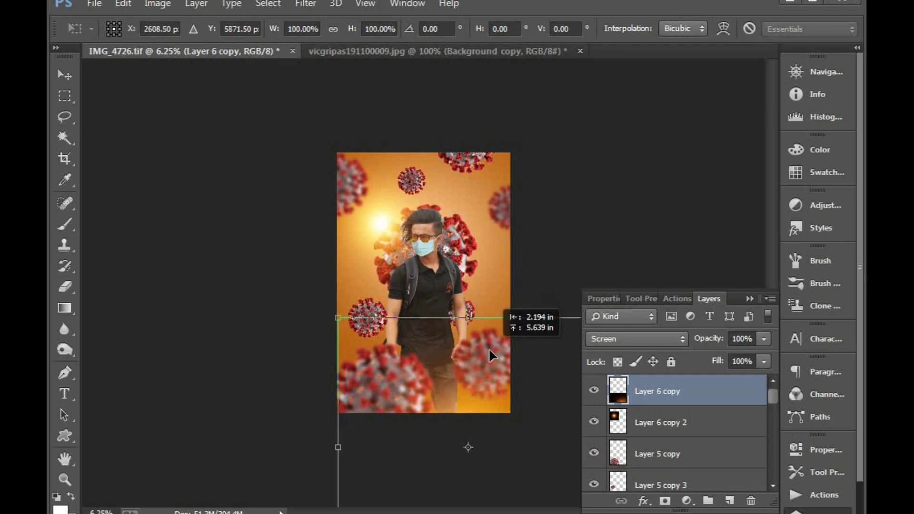
{"action": "mouse_move", "coordinate": [493, 322]}
{"action": "left_mouse_down"}
{"action": "mouse_move", "coordinate": [361, 326]}
{"action": "mouse_move", "coordinate": [324, 311]}
{"action": "mouse_move", "coordinate": [344, 318]}
{"action": "left_mouse_up"}
{"action": "key", "text": "Return"}
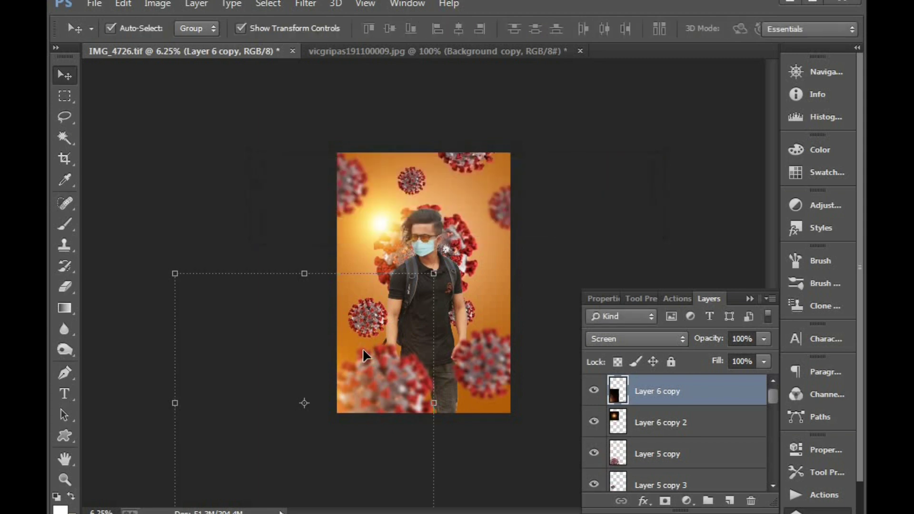
{"action": "mouse_move", "coordinate": [365, 340]}
{"action": "left_mouse_down"}
{"action": "mouse_move", "coordinate": [531, 225]}
{"action": "mouse_move", "coordinate": [535, 238]}
{"action": "left_mouse_up"}
Step: Scale the new flare copy to about 38%, dim it to 78% opacity and nudge it beside the arm
{"action": "left_click_drag", "start_coordinate": [593, 166], "coordinate": [495, 232]}
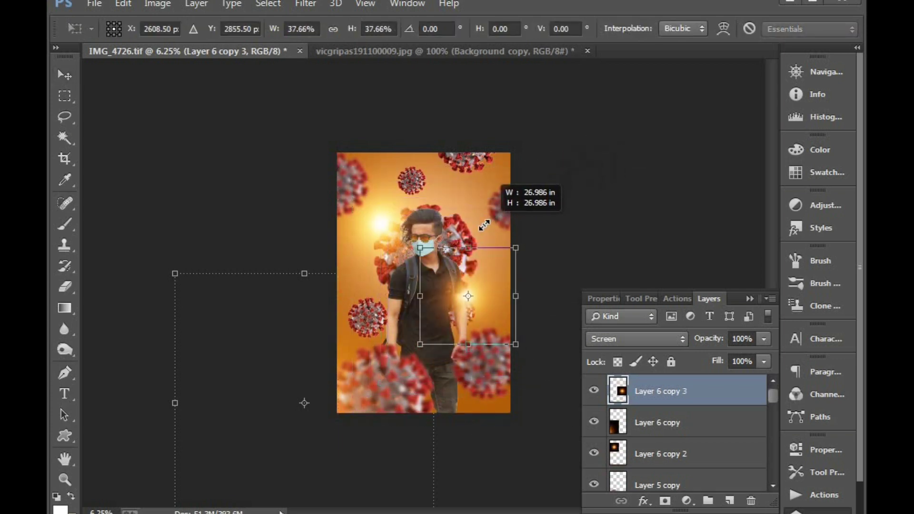
{"action": "key", "text": "Return"}
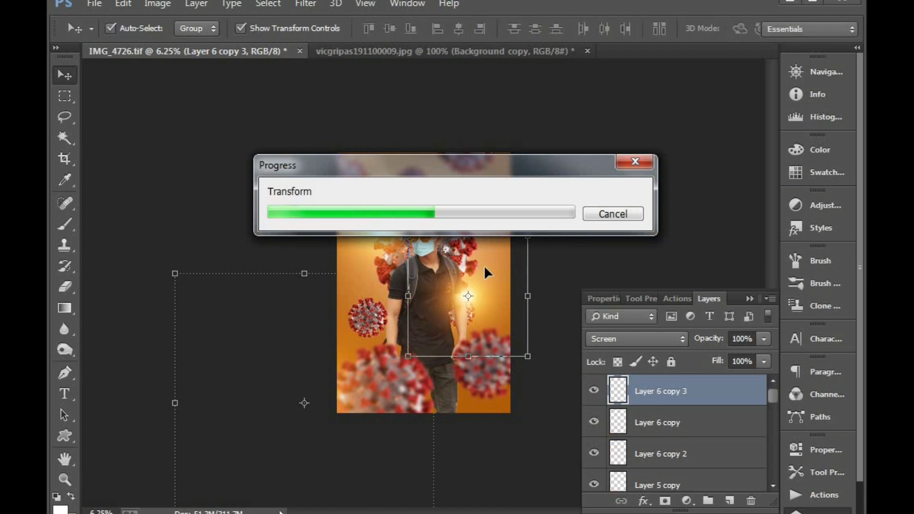
{"action": "key", "text": "ctrl+plus"}
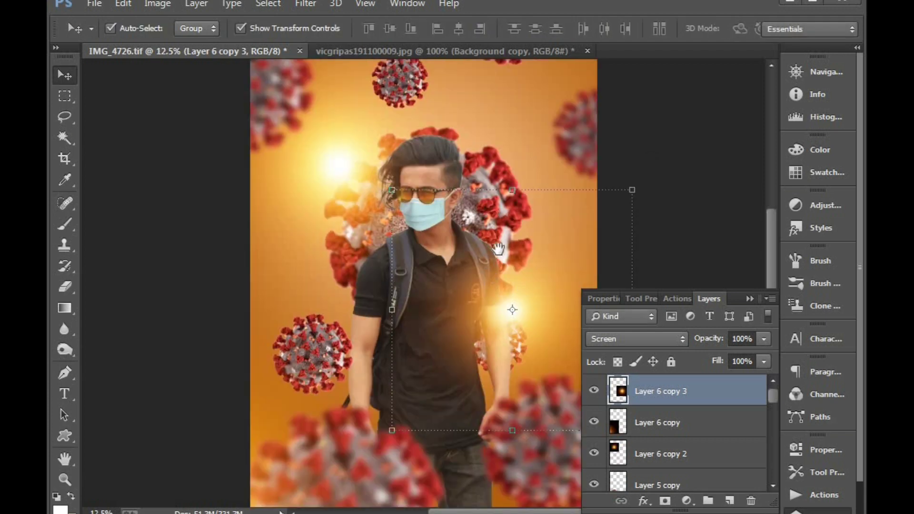
{"action": "left_click_drag", "start_coordinate": [527, 288], "coordinate": [467, 218]}
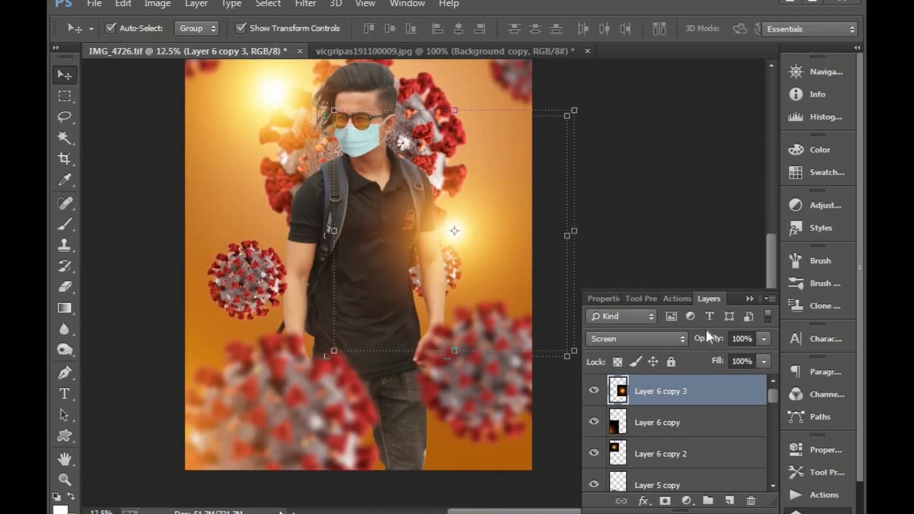
{"action": "left_click_drag", "start_coordinate": [714, 342], "coordinate": [694, 339]}
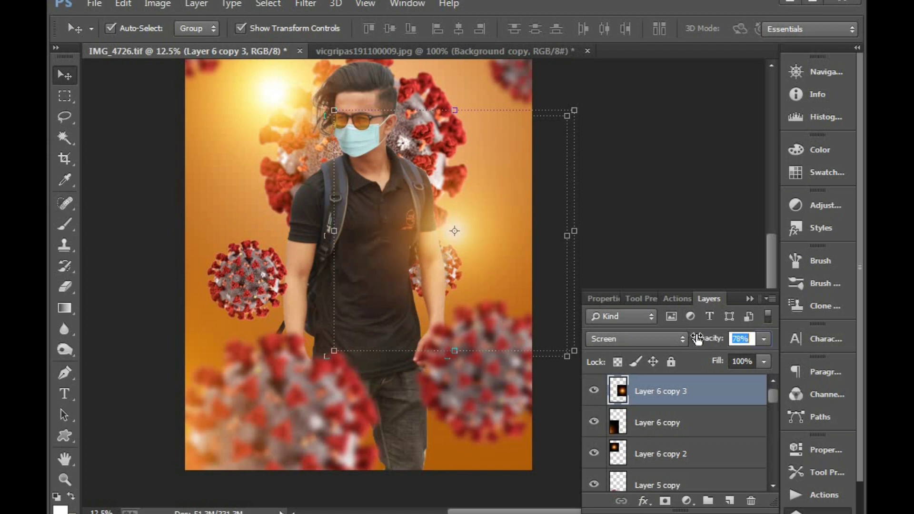
{"action": "left_click_drag", "start_coordinate": [515, 231], "coordinate": [517, 240]}
{"action": "left_click_drag", "start_coordinate": [368, 189], "coordinate": [430, 316]}
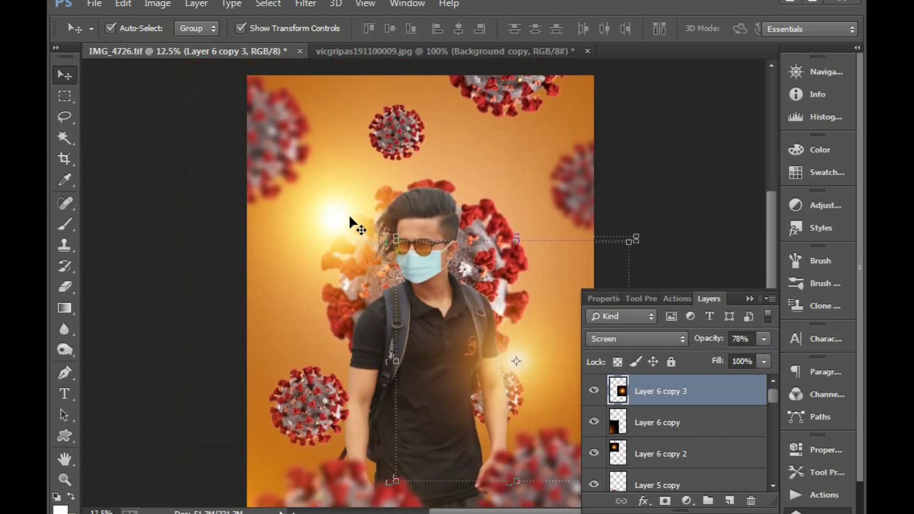
Step: Select the upper-left glow layer, Layer 6 copy 2
{"action": "right_click", "coordinate": [328, 212]}
{"action": "left_click", "coordinate": [345, 220]}
{"action": "scroll", "coordinate": [663, 453], "scroll_direction": "down", "scroll_amount": 2}
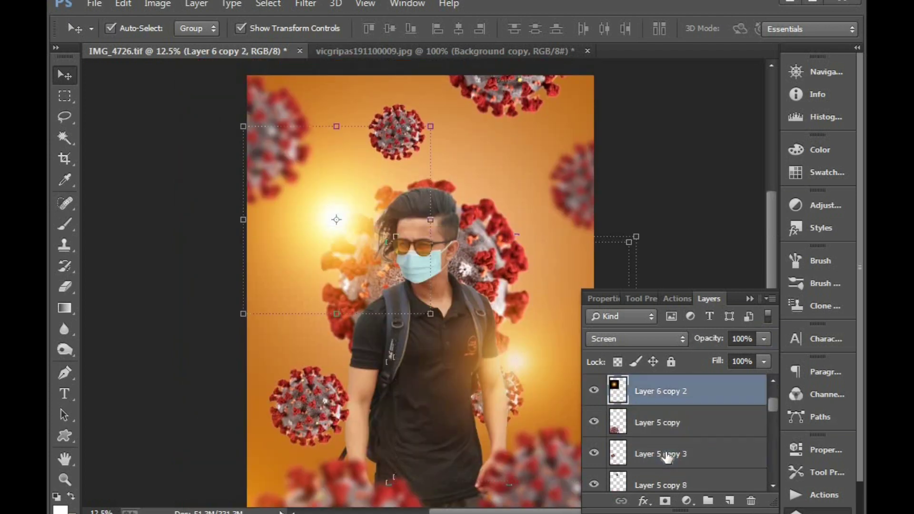
{"action": "scroll", "coordinate": [663, 452], "scroll_direction": "up", "scroll_amount": 1}
{"action": "scroll", "coordinate": [662, 450], "scroll_direction": "up", "scroll_amount": 1}
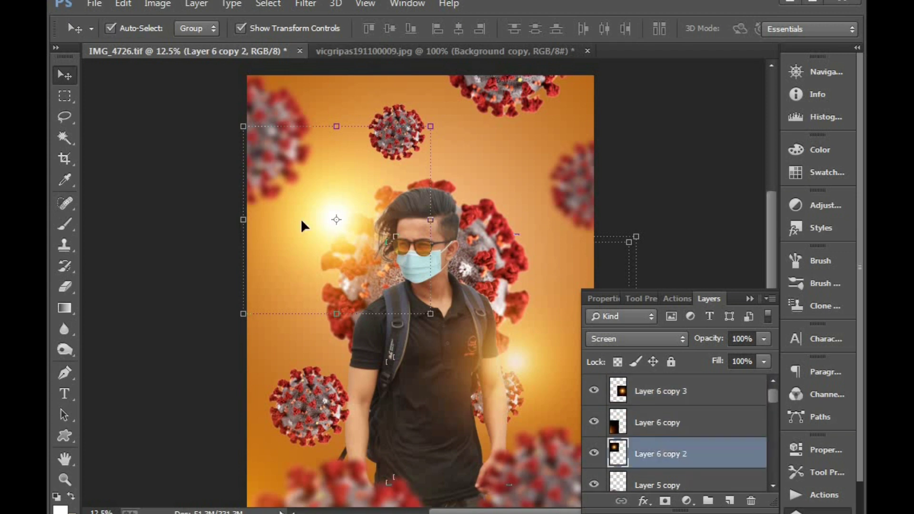
{"action": "mouse_move", "coordinate": [302, 226]}
{"action": "left_mouse_down"}
{"action": "mouse_move", "coordinate": [409, 211]}
{"action": "mouse_move", "coordinate": [455, 308]}
{"action": "mouse_move", "coordinate": [314, 211]}
{"action": "left_mouse_up"}
Step: Add Layer 6 to the selection, merge the two glows and set the result to Screen
{"action": "right_click", "coordinate": [314, 212]}
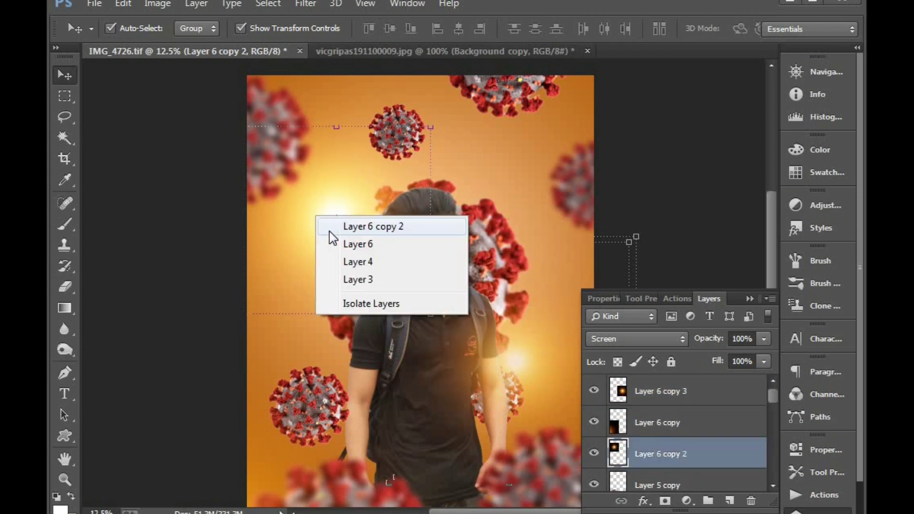
{"action": "left_click", "coordinate": [331, 241], "text": "shift"}
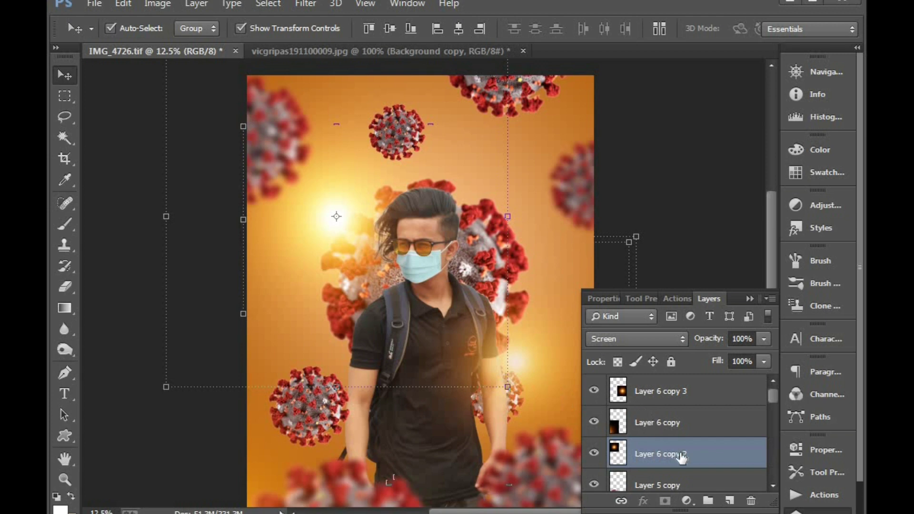
{"action": "scroll", "coordinate": [686, 452], "scroll_direction": "down", "scroll_amount": 2}
{"action": "scroll", "coordinate": [686, 452], "scroll_direction": "down", "scroll_amount": 3}
{"action": "scroll", "coordinate": [687, 452], "scroll_direction": "up", "scroll_amount": 2}
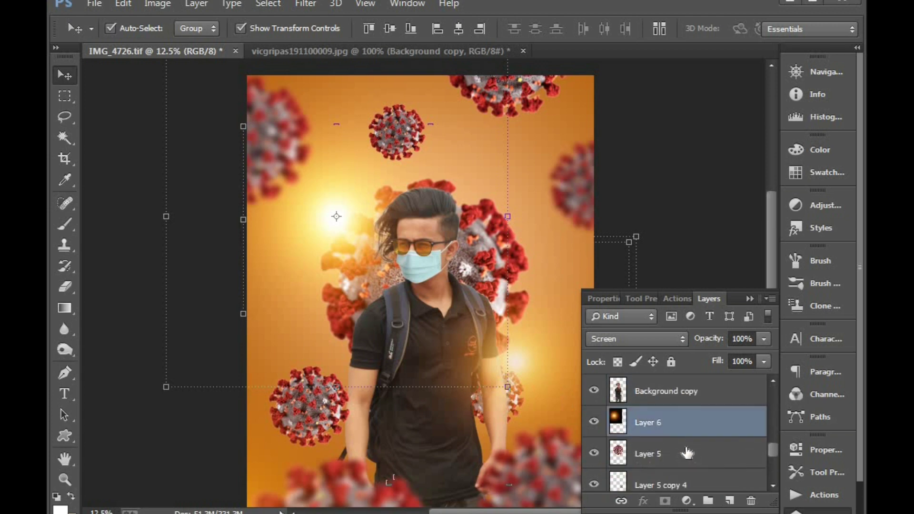
{"action": "key", "text": "ctrl+e"}
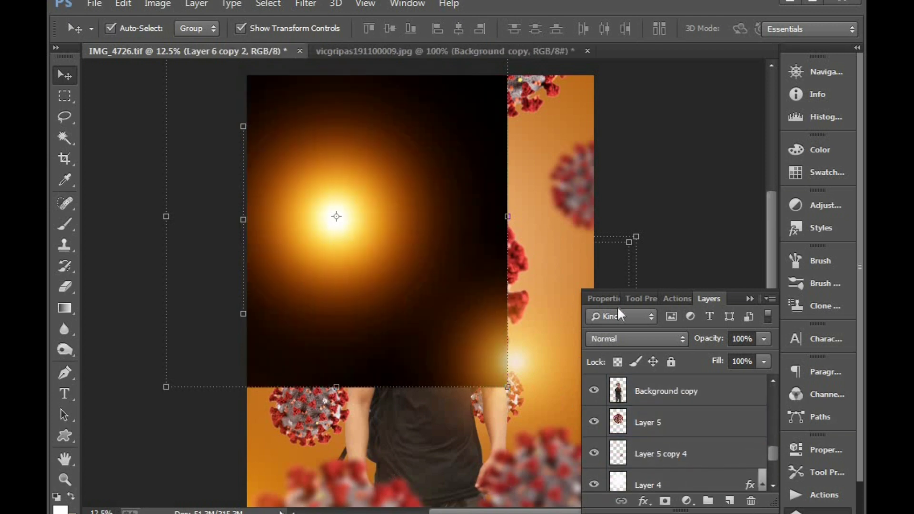
{"action": "left_click", "coordinate": [619, 339]}
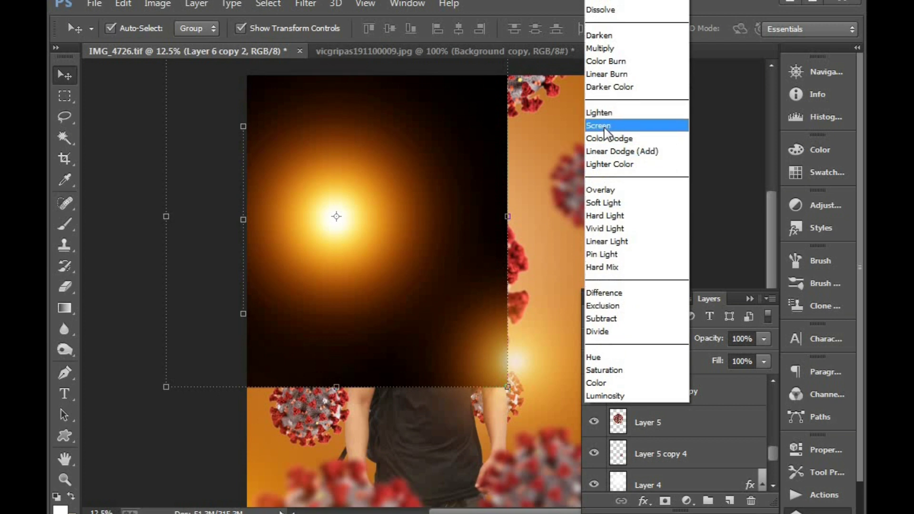
{"action": "left_click", "coordinate": [601, 127]}
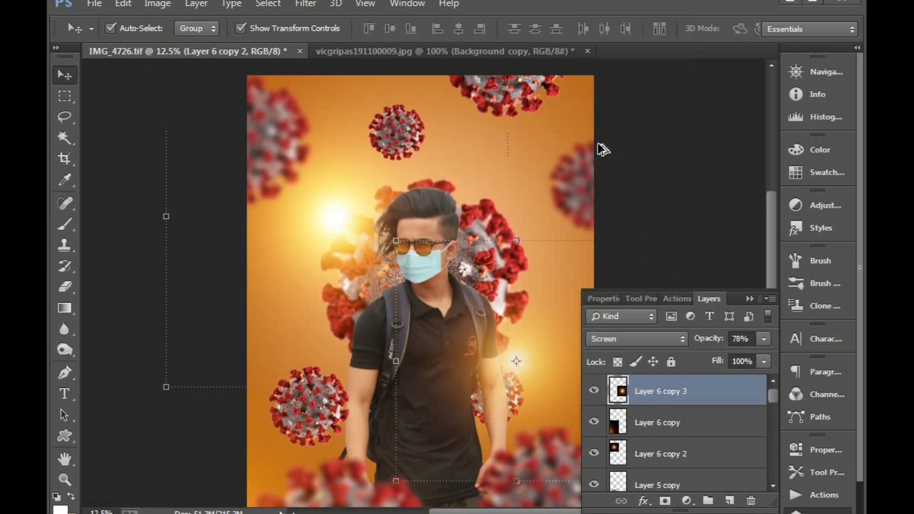
Step: Set the Eraser to size 1300 with 20% opacity and 20% flow on Layer 6
{"action": "right_click", "coordinate": [660, 391]}
{"action": "left_click", "coordinate": [661, 385]}
{"action": "key", "text": "e"}
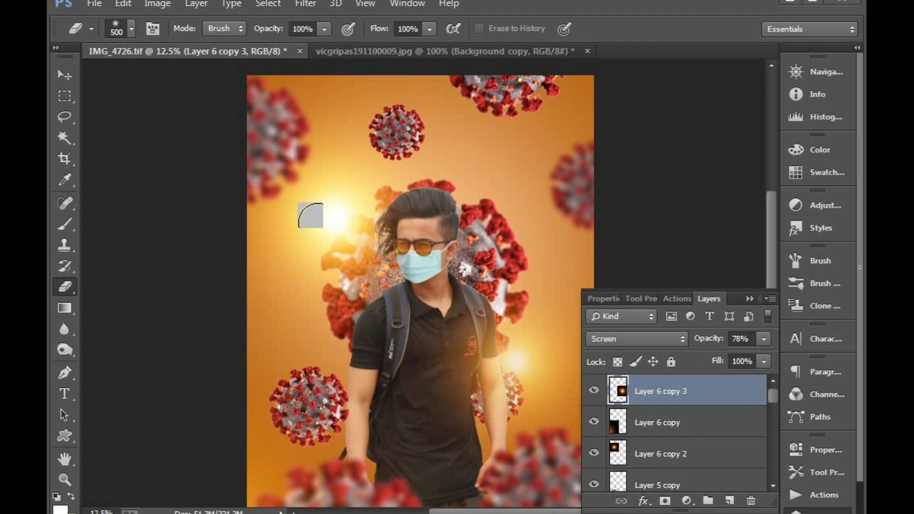
{"action": "key", "text": "bracketright"}
{"action": "key", "text": "bracketright"}
{"action": "key", "text": "bracketright"}
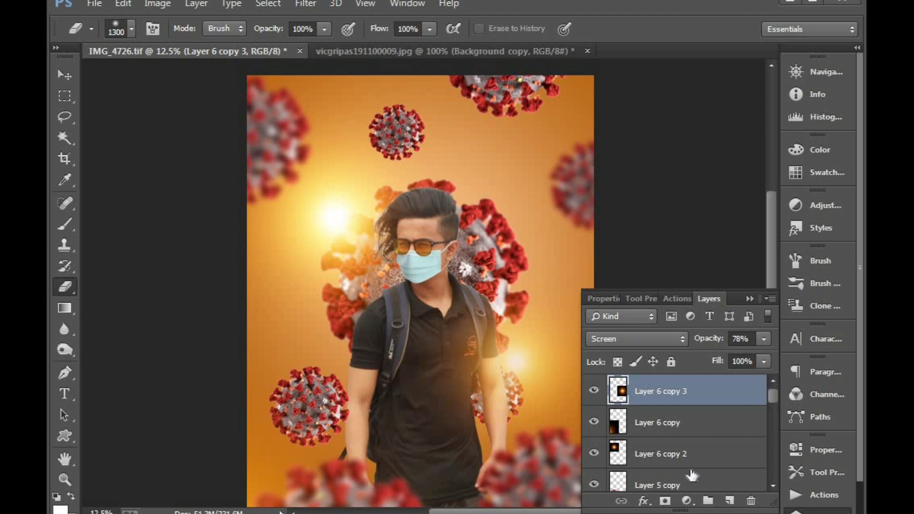
{"action": "scroll", "coordinate": [692, 474], "scroll_direction": "down", "scroll_amount": 2}
{"action": "scroll", "coordinate": [688, 467], "scroll_direction": "down", "scroll_amount": 3}
{"action": "left_click", "coordinate": [638, 390]}
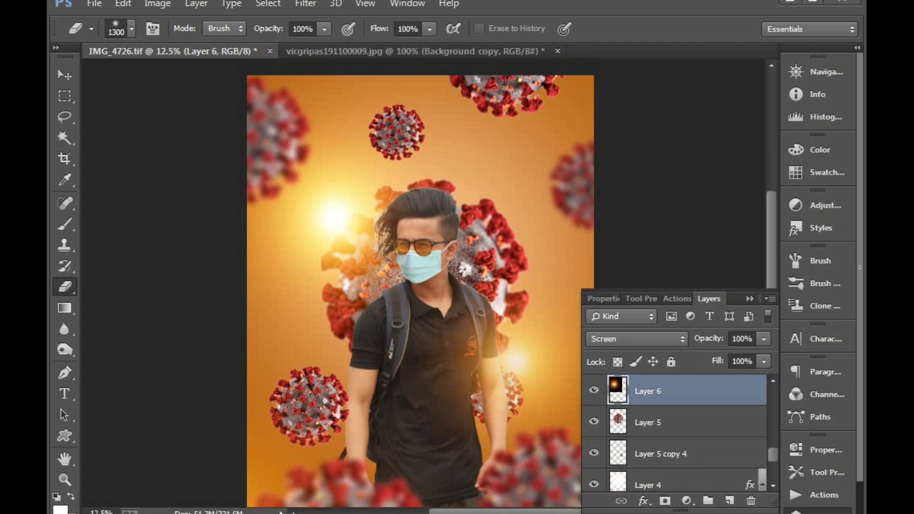
{"action": "key", "text": "Return"}
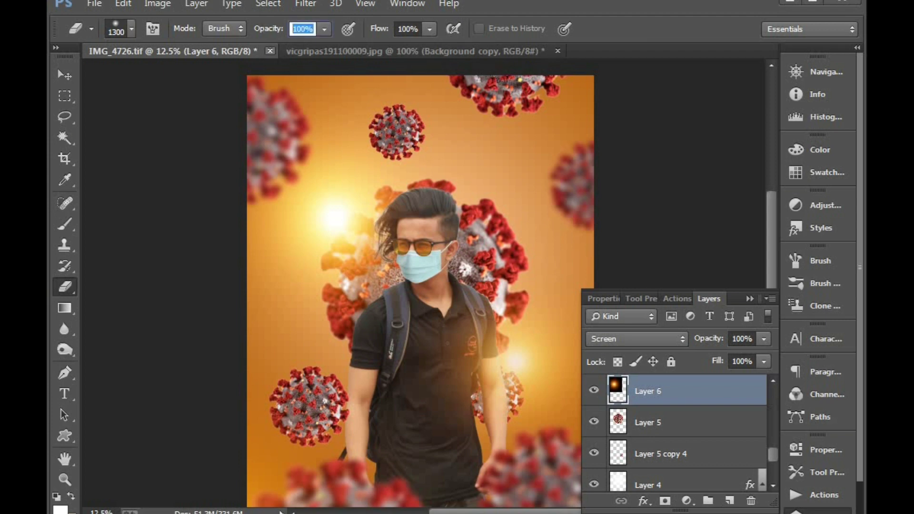
{"action": "type", "text": "20"}
{"action": "key", "text": "Tab"}
{"action": "type", "text": "20"}
{"action": "key", "text": "Return"}
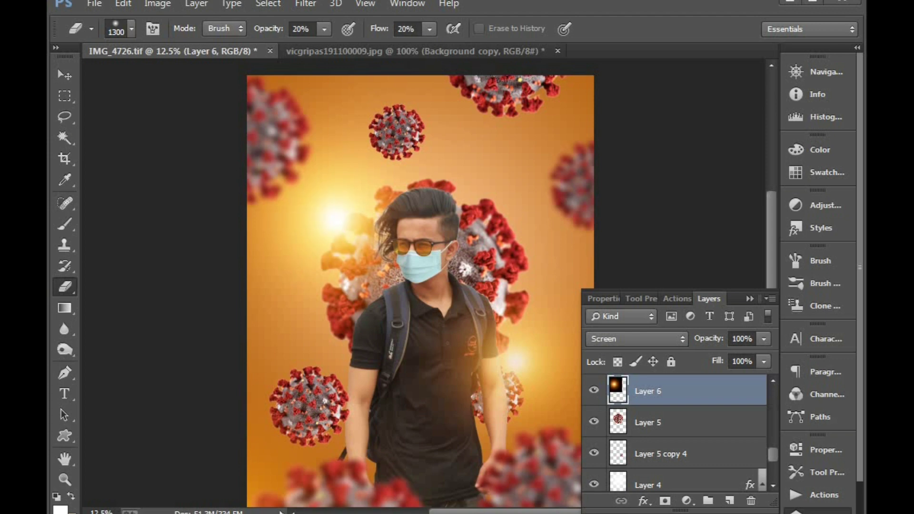
Step: Return to the Move tool with the Layer 6 flare selected, checking the layer stack
{"action": "key", "text": "v"}
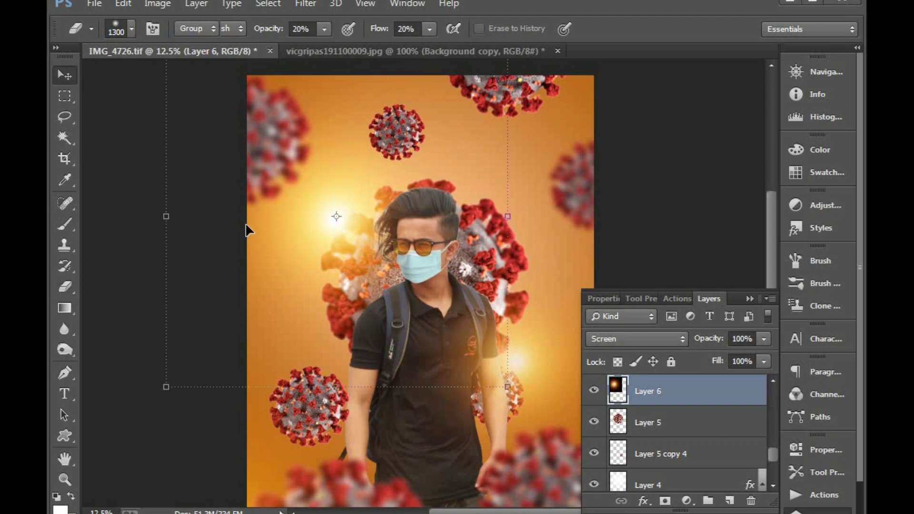
{"action": "left_click", "coordinate": [665, 429]}
{"action": "left_click", "coordinate": [662, 401]}
{"action": "key", "text": "e"}
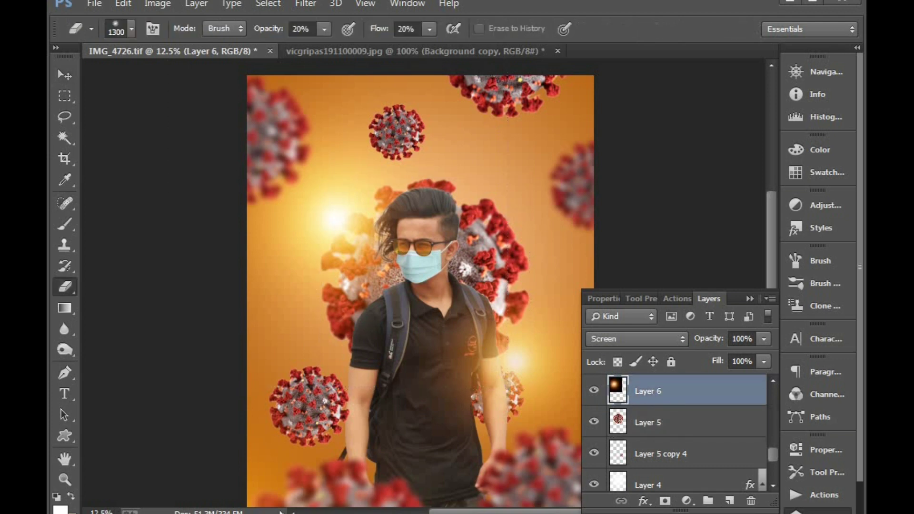
{"action": "key", "text": "v"}
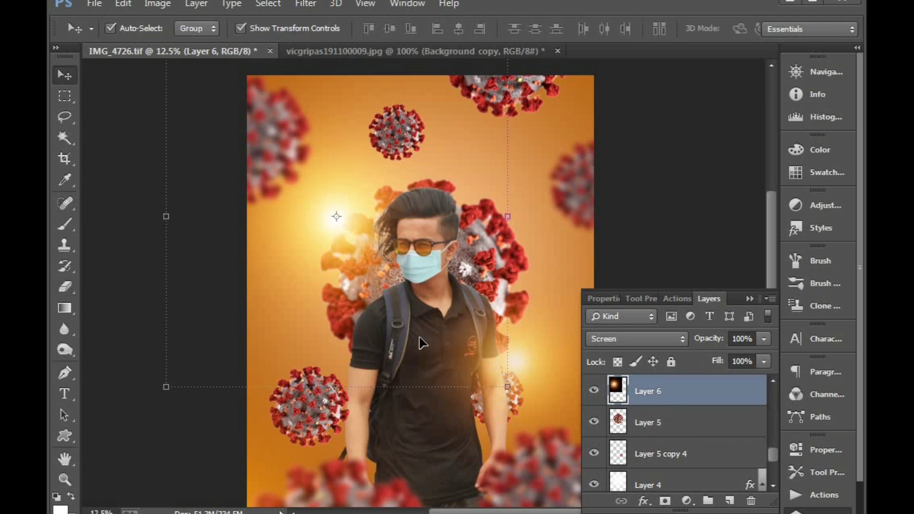
{"action": "scroll", "coordinate": [686, 452], "scroll_direction": "down", "scroll_amount": 3}
{"action": "scroll", "coordinate": [684, 451], "scroll_direction": "up", "scroll_amount": 2}
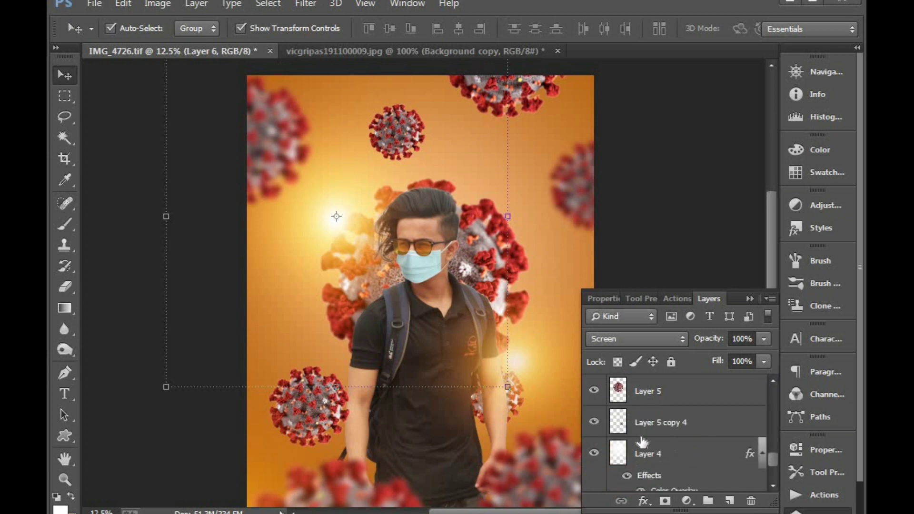
{"action": "scroll", "coordinate": [643, 439], "scroll_direction": "up", "scroll_amount": 4}
{"action": "scroll", "coordinate": [645, 439], "scroll_direction": "down", "scroll_amount": 1}
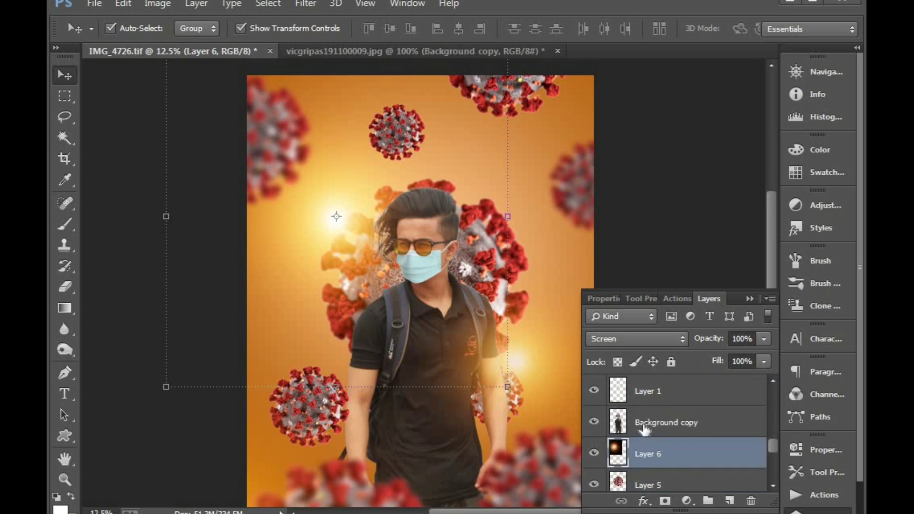
Step: Open the Camera Raw filter on the man's Background copy layer
{"action": "left_click", "coordinate": [644, 428]}
{"action": "key", "text": "ctrl+minus"}
{"action": "key", "text": "ctrl+minus"}
{"action": "key", "text": "ctrl+plus"}
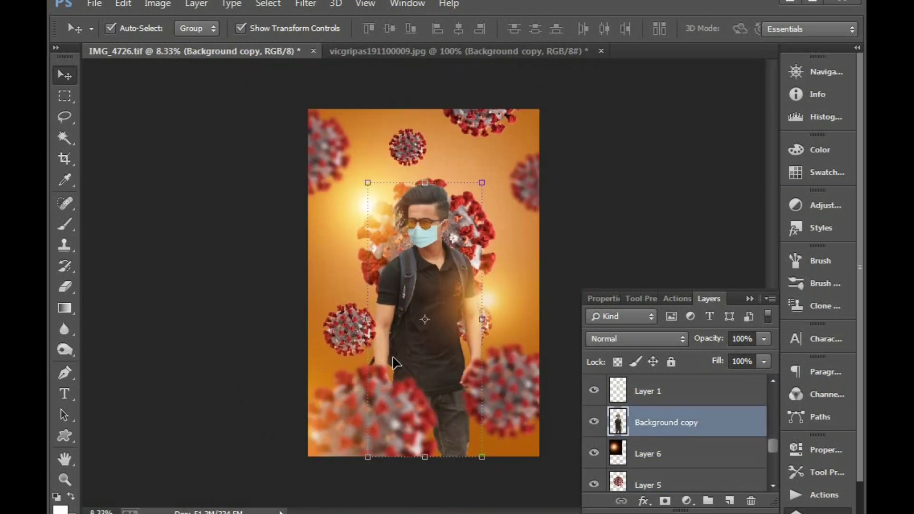
{"action": "left_click", "coordinate": [305, 3]}
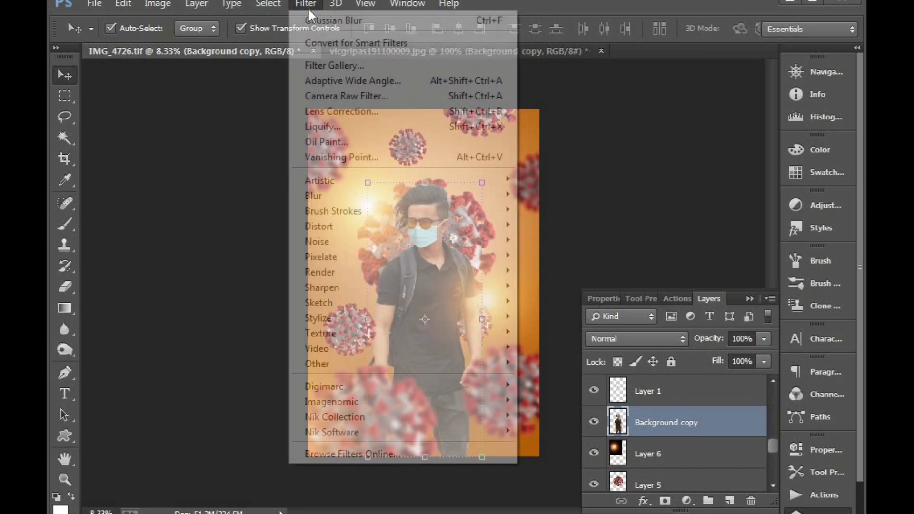
{"action": "left_click", "coordinate": [310, 96]}
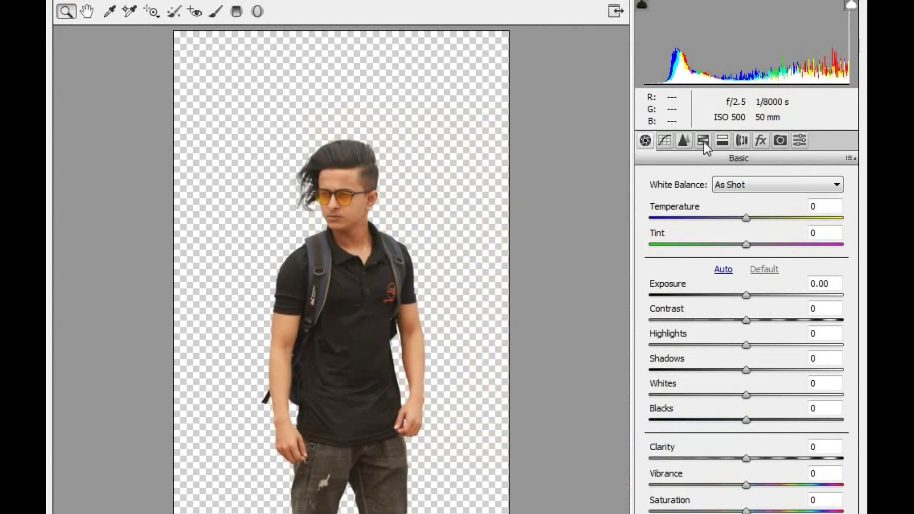
Step: Set Blacks -33, Clarity +23, Shadows -11 and Contrast +4 in the Basic panel
{"action": "left_click", "coordinate": [703, 141]}
{"action": "left_click", "coordinate": [645, 141]}
{"action": "left_click_drag", "start_coordinate": [738, 421], "coordinate": [712, 419]}
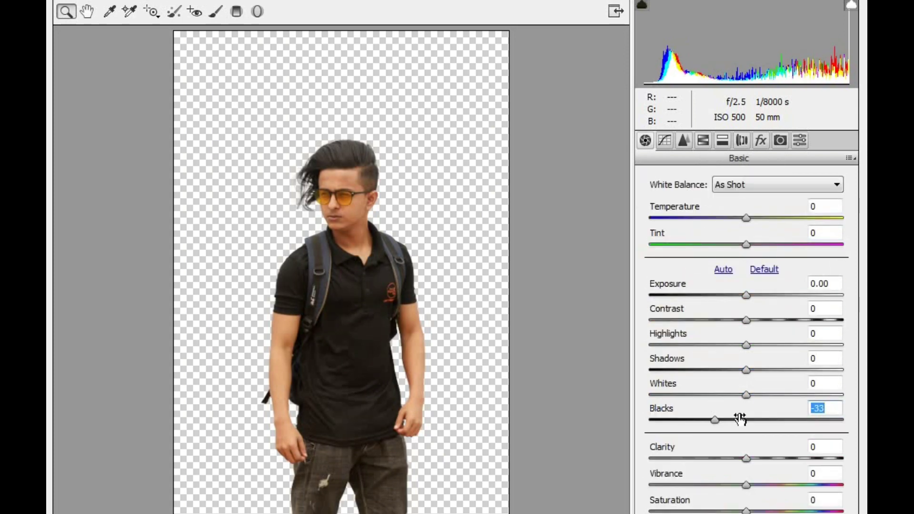
{"action": "left_click_drag", "start_coordinate": [755, 458], "coordinate": [769, 459]}
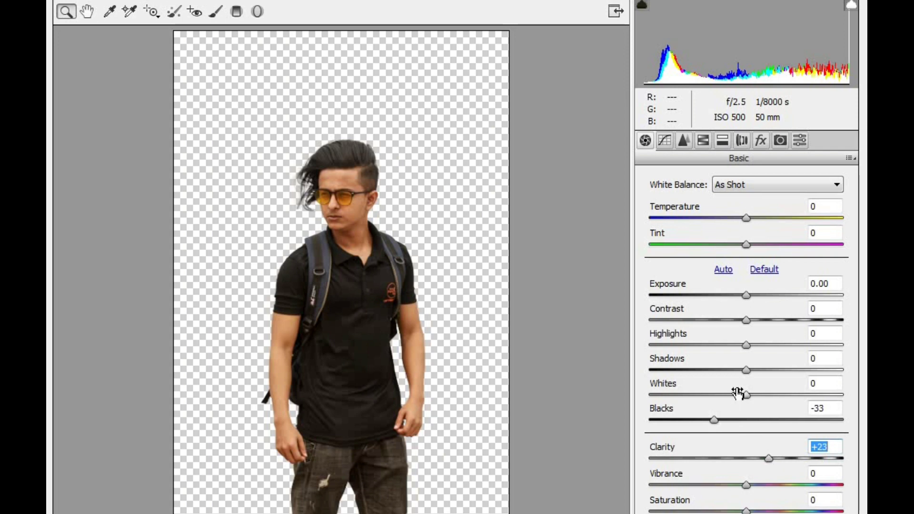
{"action": "left_click_drag", "start_coordinate": [745, 370], "coordinate": [736, 370]}
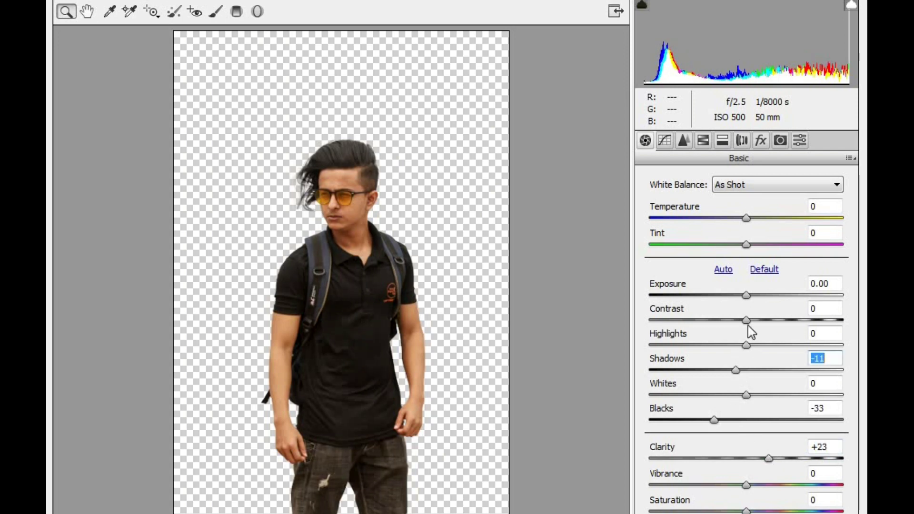
{"action": "left_click_drag", "start_coordinate": [746, 321], "coordinate": [751, 321]}
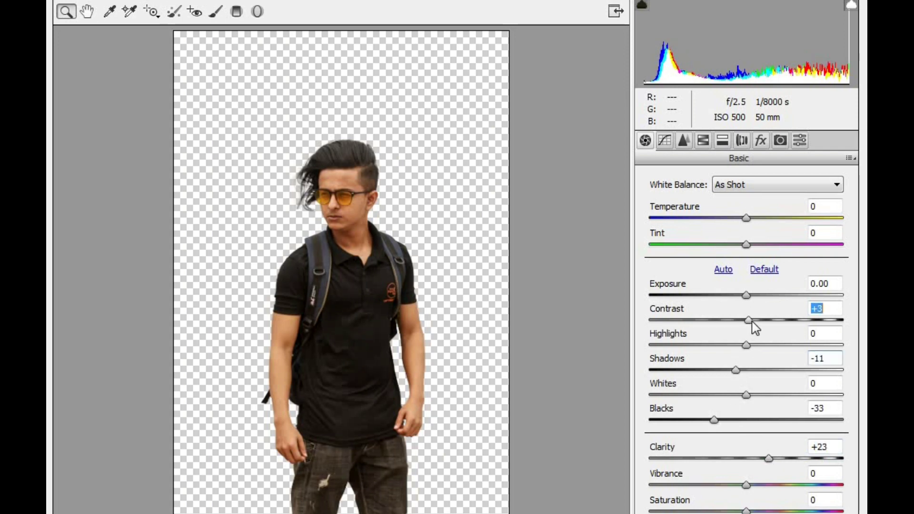
{"action": "left_click", "coordinate": [703, 142]}
{"action": "left_click", "coordinate": [740, 202]}
Step: Set Oranges luminance +25, Blues saturation +97 and Blues hue -89, then apply the grade
{"action": "left_click_drag", "start_coordinate": [746, 282], "coordinate": [773, 286]}
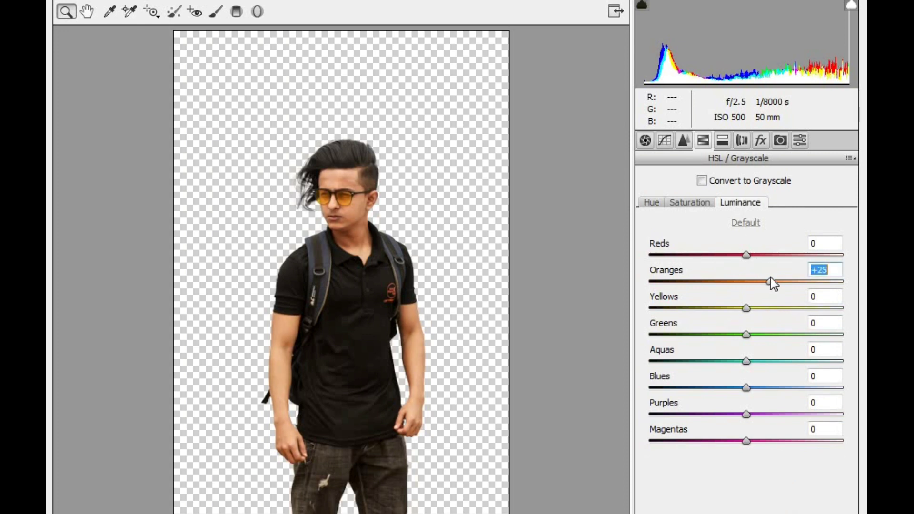
{"action": "left_click", "coordinate": [689, 203]}
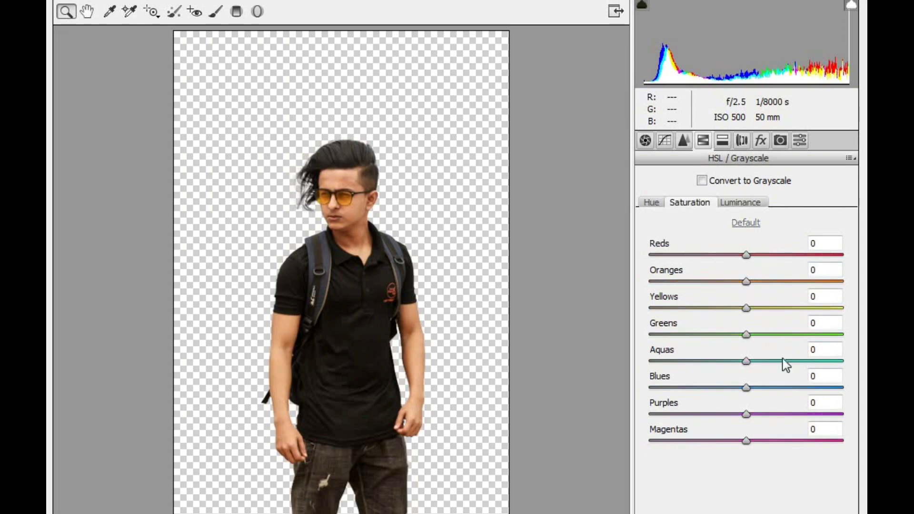
{"action": "left_click_drag", "start_coordinate": [747, 387], "coordinate": [840, 388]}
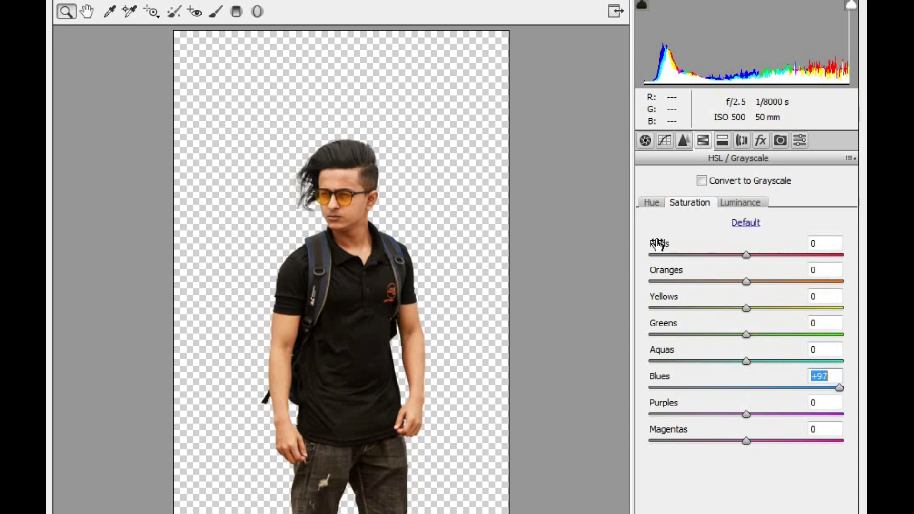
{"action": "left_click", "coordinate": [649, 203]}
{"action": "left_click_drag", "start_coordinate": [746, 388], "coordinate": [666, 387]}
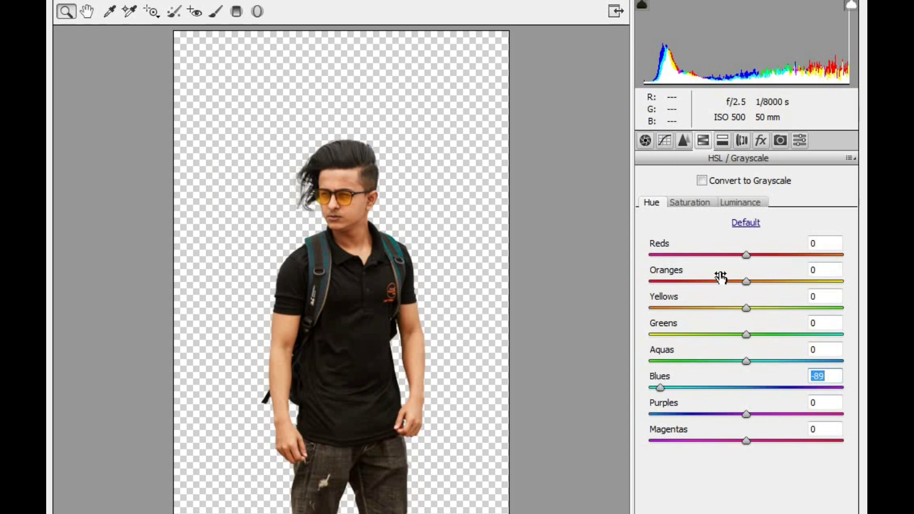
{"action": "key", "text": "Return"}
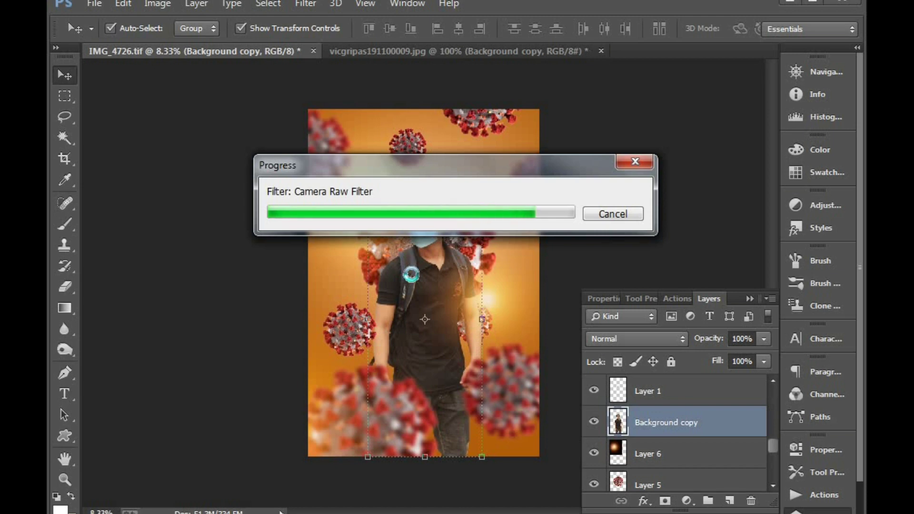
Step: Zoom in on the face and set the Brush to 30% opacity, 30% flow, size 70
{"action": "key", "text": "ctrl+plus"}
{"action": "key", "text": "ctrl+plus"}
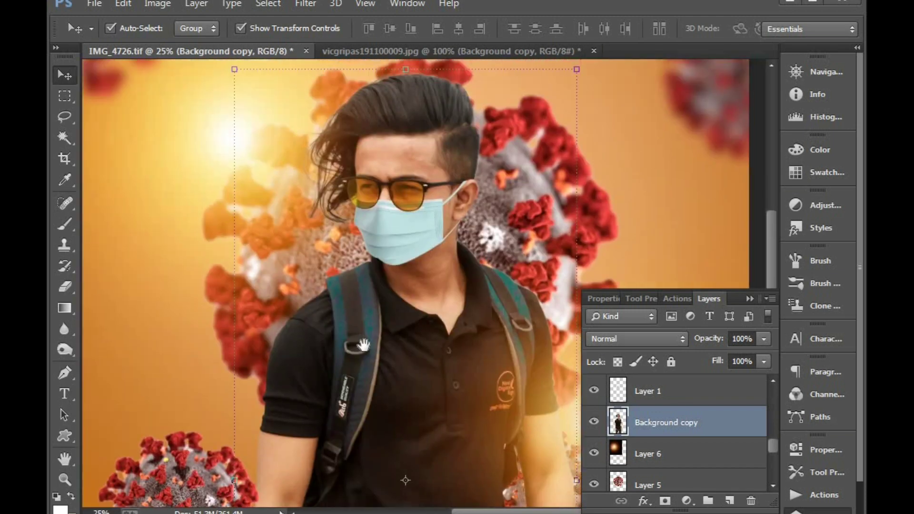
{"action": "key", "text": "ctrl+plus"}
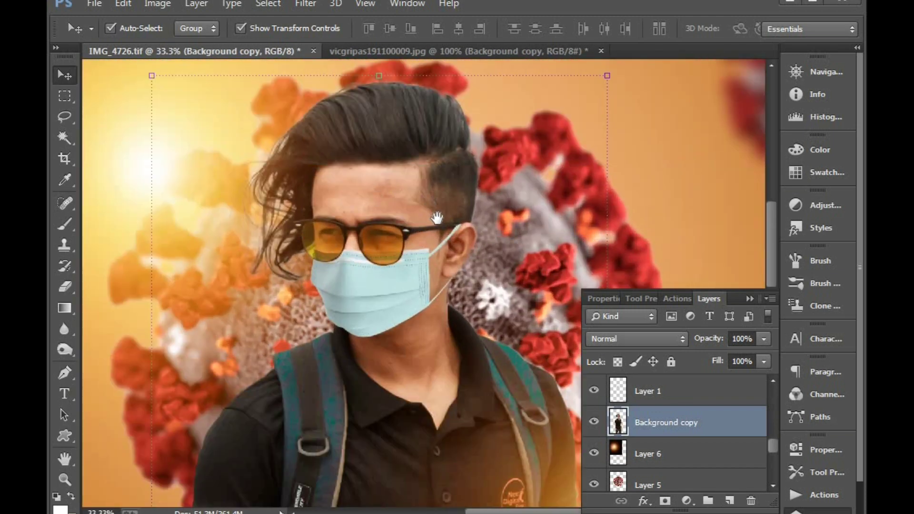
{"action": "left_click_drag", "start_coordinate": [437, 218], "coordinate": [431, 268]}
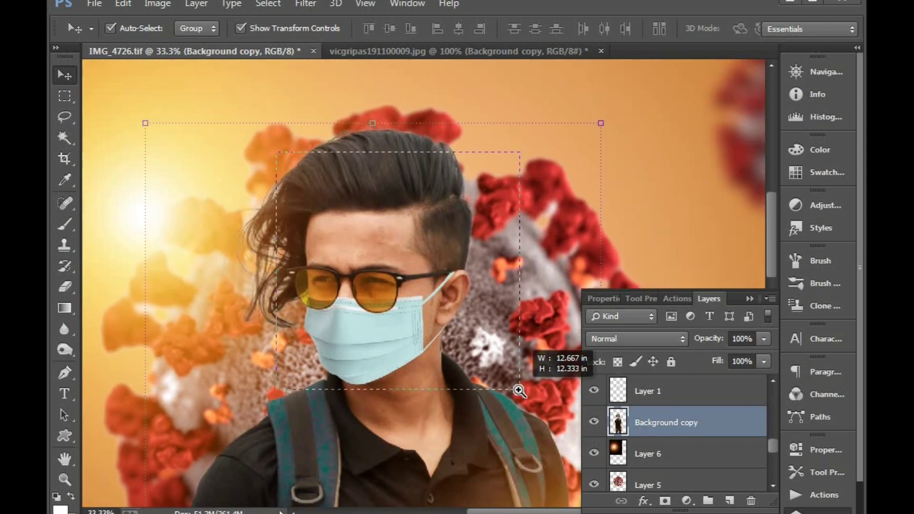
{"action": "left_click_drag", "start_coordinate": [433, 374], "coordinate": [445, 373]}
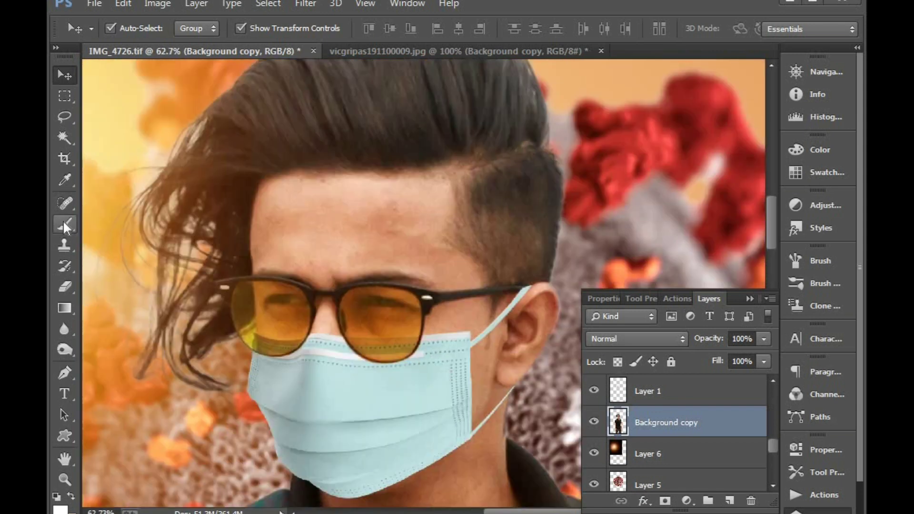
{"action": "left_click", "coordinate": [64, 225]}
{"action": "left_click", "coordinate": [364, 29]}
{"action": "type", "text": "3"}
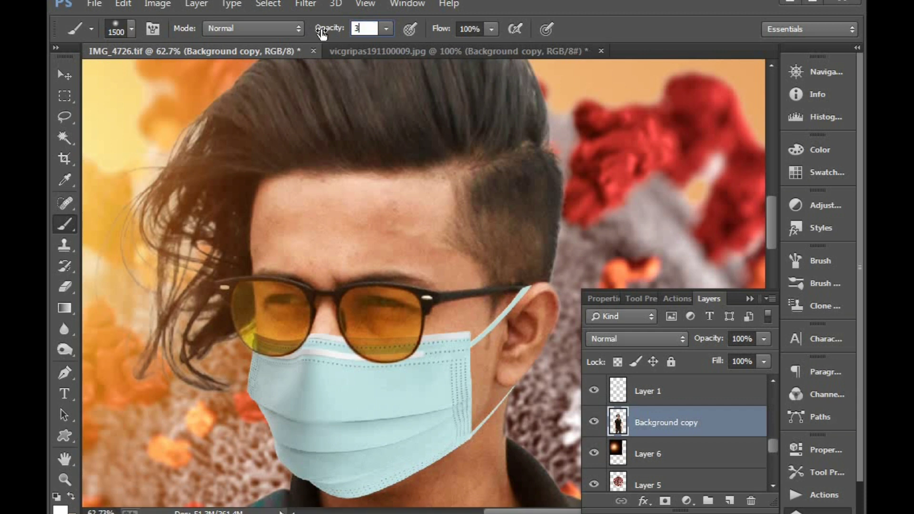
{"action": "type", "text": "0"}
{"action": "key", "text": "Tab"}
{"action": "type", "text": "30"}
{"action": "key", "text": "Return"}
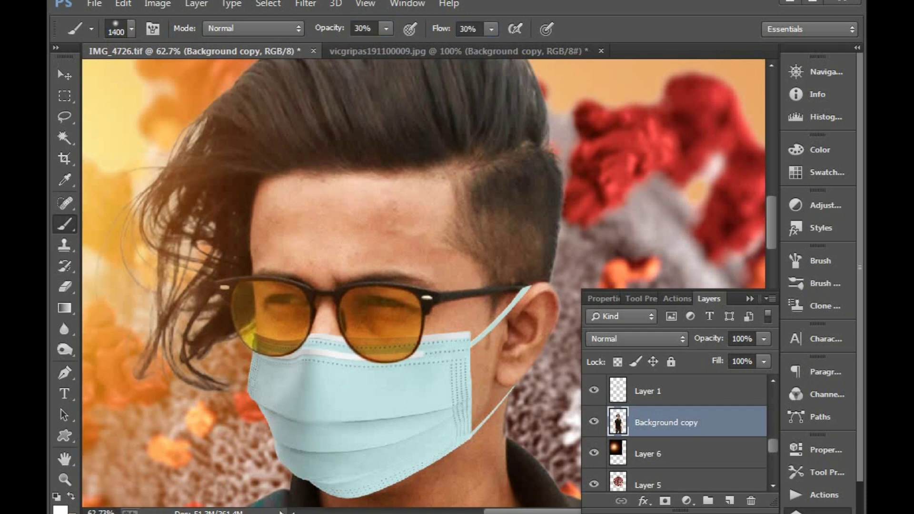
{"action": "key", "text": "bracketleft"}
{"action": "key", "text": "bracketleft"}
{"action": "key", "text": "bracketleft"}
Step: Sample the forehead skin tone and paint it over the left and middle forehead
{"action": "left_click", "coordinate": [365, 200], "text": "alt"}
{"action": "left_click_drag", "start_coordinate": [316, 239], "coordinate": [289, 235]}
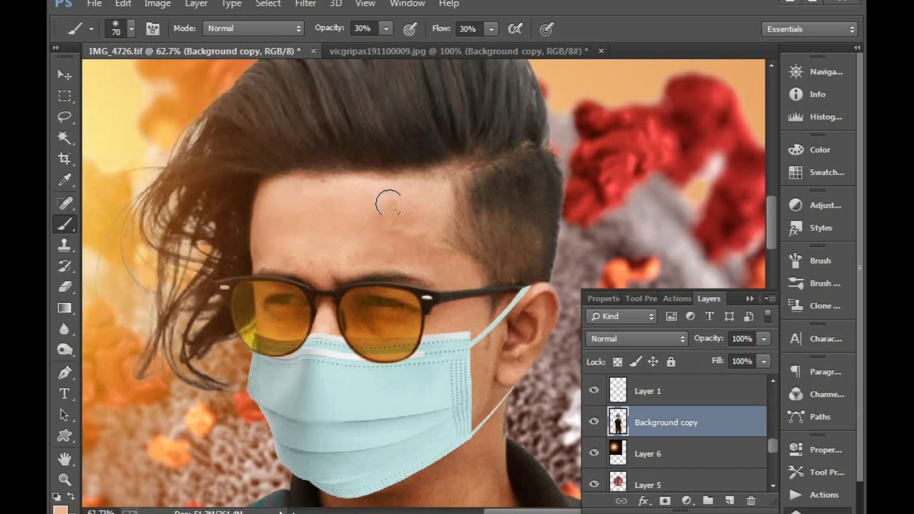
{"action": "left_click_drag", "start_coordinate": [388, 202], "coordinate": [394, 238]}
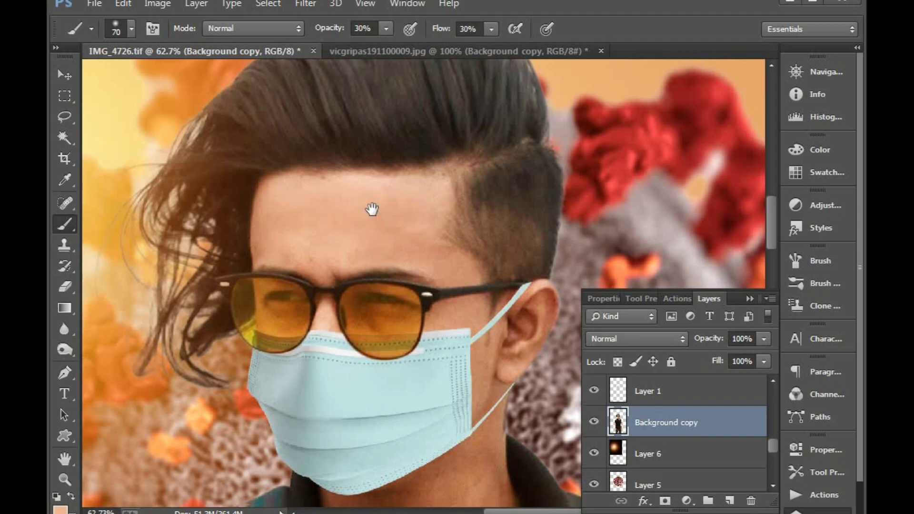
{"action": "scroll", "coordinate": [333, 212], "scroll_direction": "down", "scroll_amount": 1}
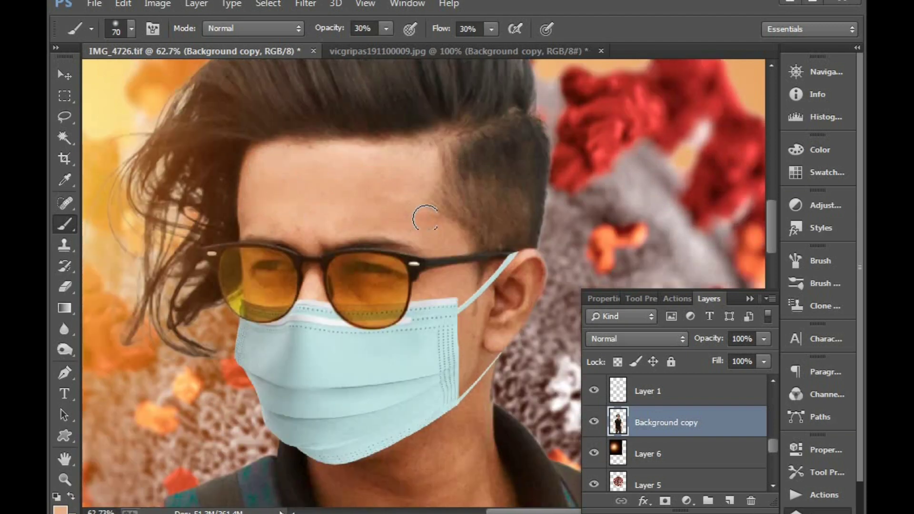
{"action": "scroll", "coordinate": [419, 211], "scroll_direction": "down", "scroll_amount": 3}
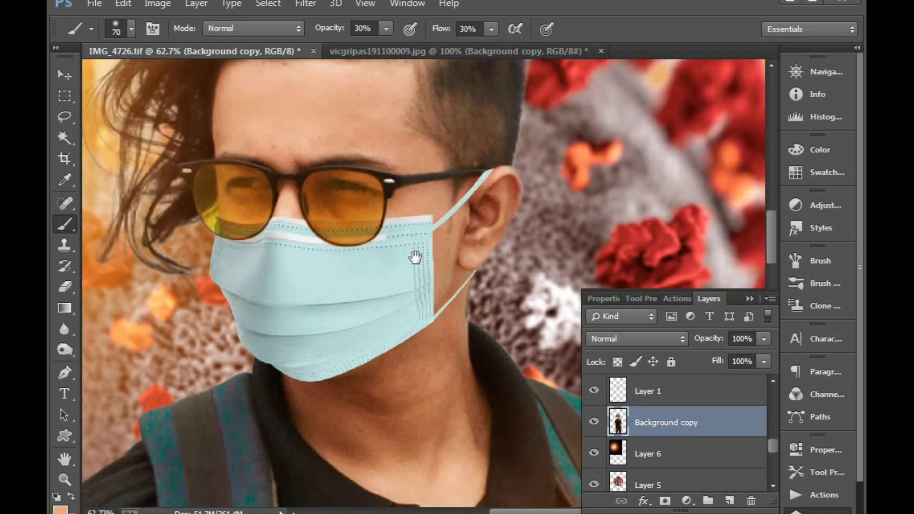
{"action": "scroll", "coordinate": [409, 286], "scroll_direction": "down", "scroll_amount": 3}
{"action": "key", "text": "bracketright"}
{"action": "key", "text": "bracketright"}
{"action": "key", "text": "bracketright"}
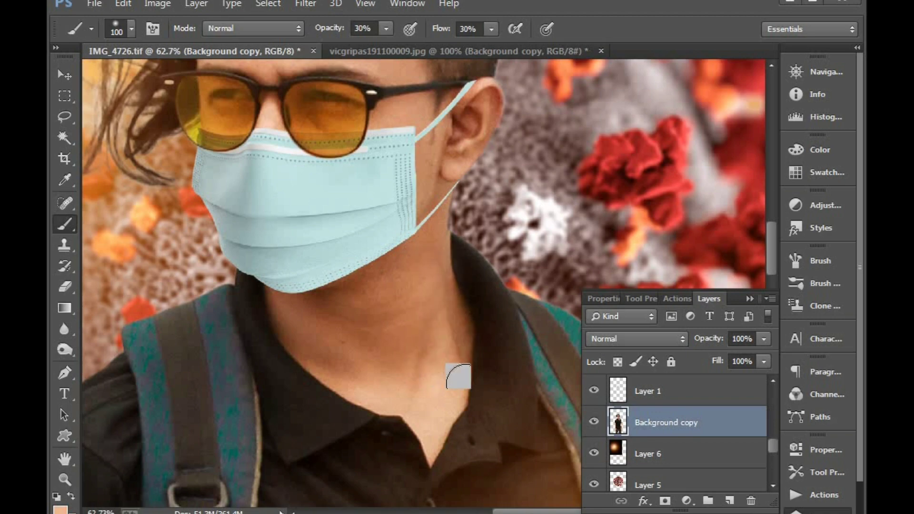
{"action": "scroll", "coordinate": [363, 380], "scroll_direction": "up", "scroll_amount": 6}
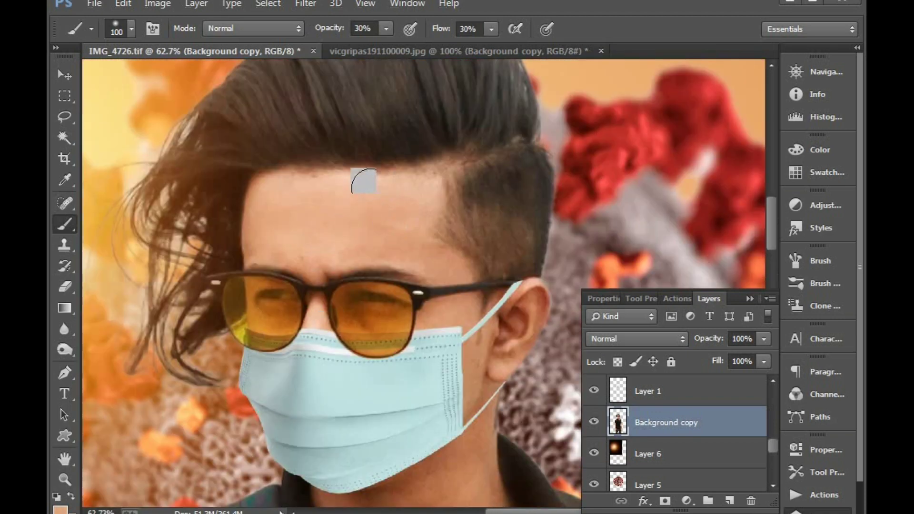
{"action": "key", "text": "ctrl+minus"}
{"action": "key", "text": "ctrl+minus"}
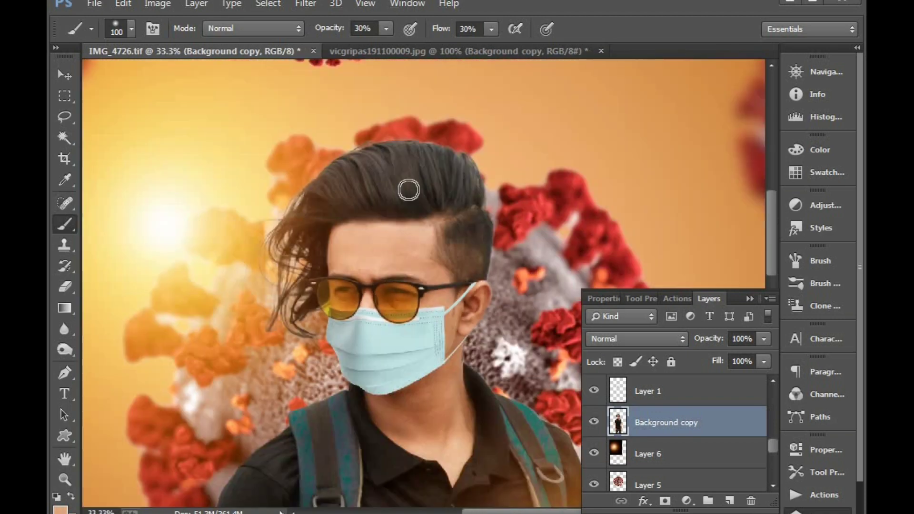
{"action": "left_click", "coordinate": [63, 347]}
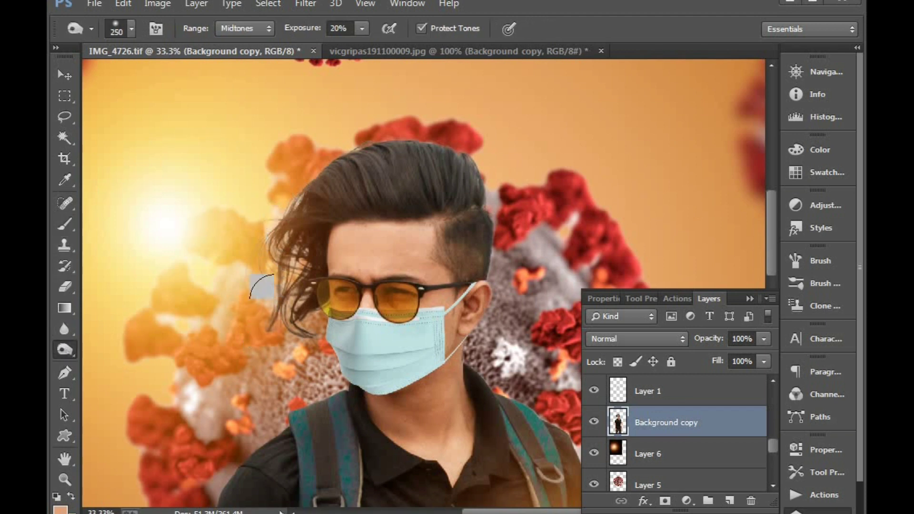
Step: Enlarge the Dodge brush to size 250 and raise its Midtones exposure to 100%
{"action": "key", "text": "bracketright"}
{"action": "key", "text": "bracketright"}
{"action": "key", "text": "bracketright"}
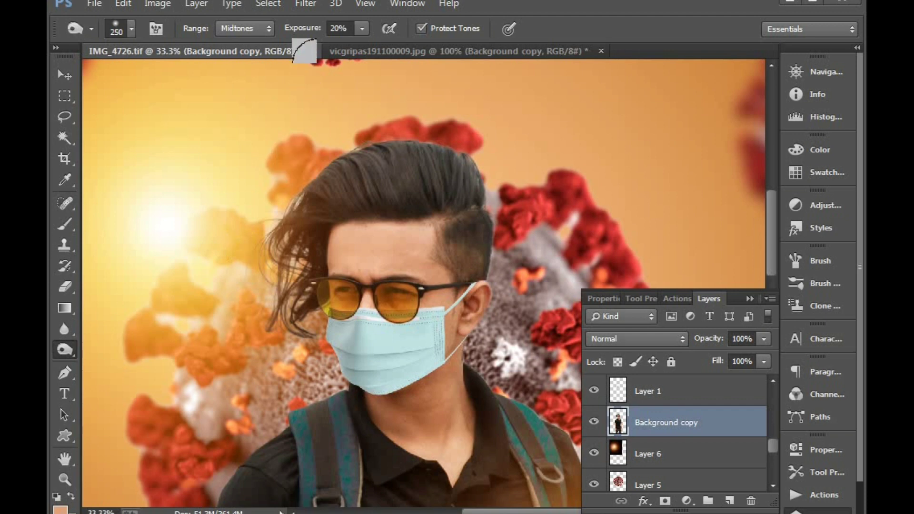
{"action": "left_click", "coordinate": [300, 29]}
{"action": "type", "text": "100"}
{"action": "key", "text": "Return"}
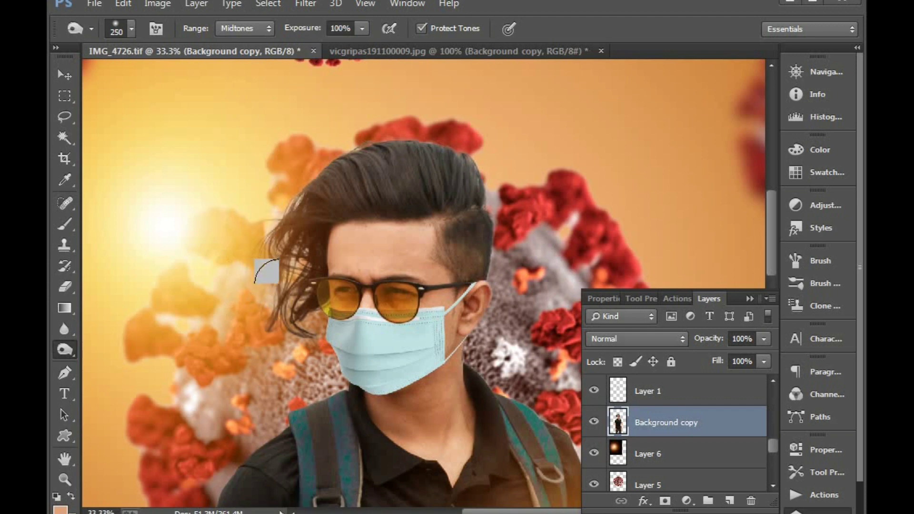
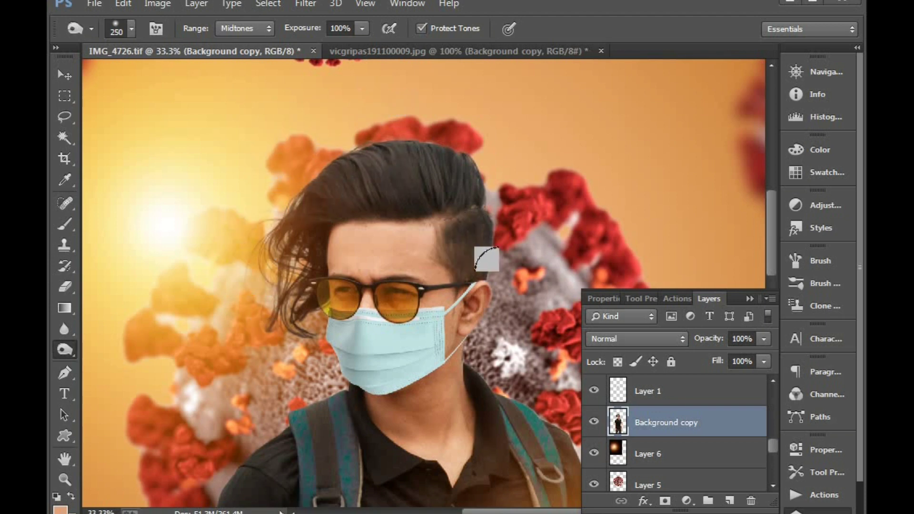
Step: Switch to the Move tool and fit the whole masked-man poster on screen
{"action": "key", "text": "ctrl+minus"}
{"action": "key", "text": "ctrl+minus"}
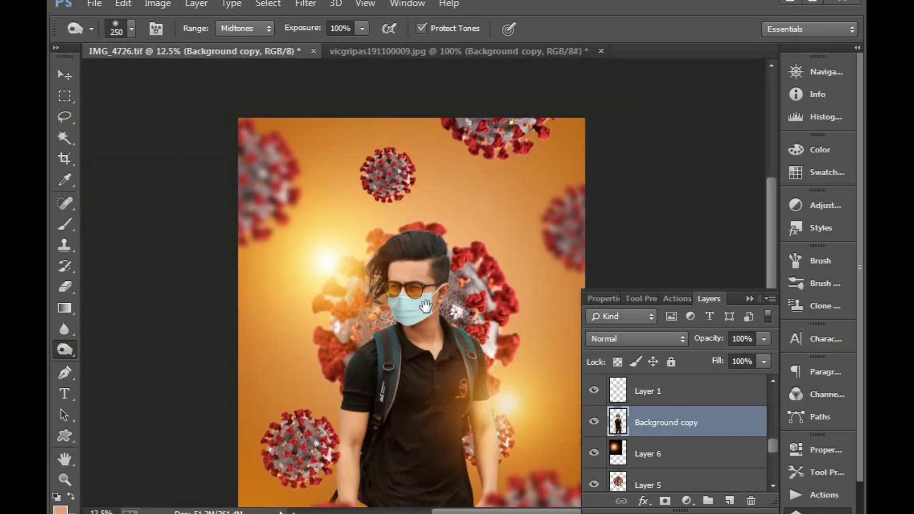
{"action": "scroll", "coordinate": [426, 306], "scroll_direction": "down", "scroll_amount": 3}
{"action": "key", "text": "ctrl+minus"}
{"action": "key", "text": "v"}
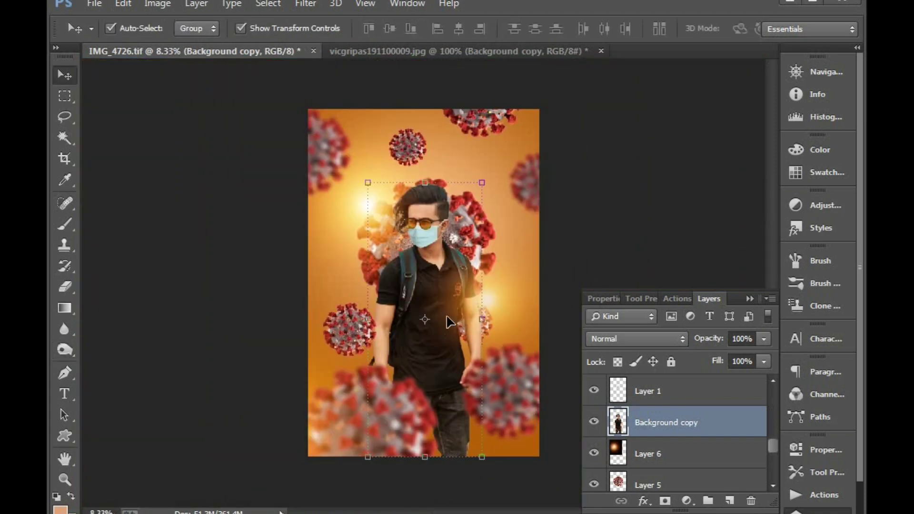
{"action": "key", "text": "ctrl+plus"}
{"action": "key", "text": "ctrl+0"}
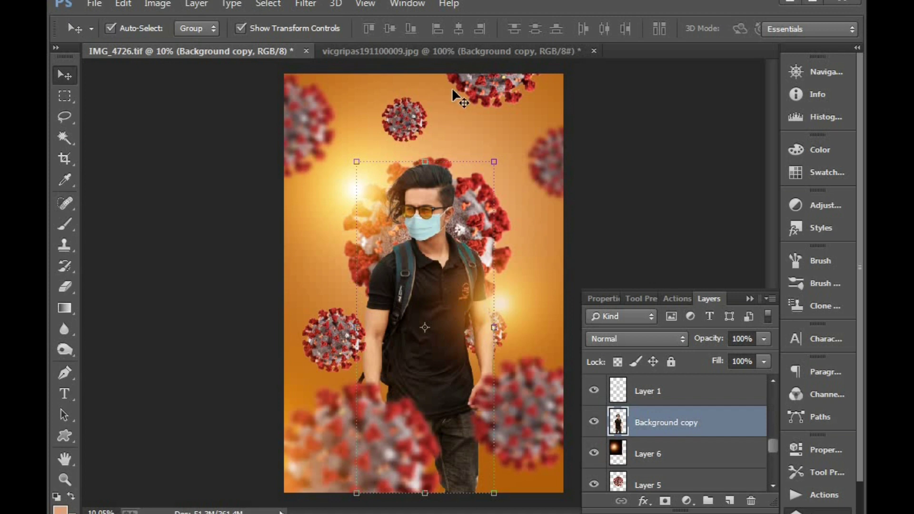
Step: Bring the 'Let's Stay Home' lettering from vicgripas into IMG_4726 and enlarge it bottom-right
{"action": "left_click", "coordinate": [449, 50]}
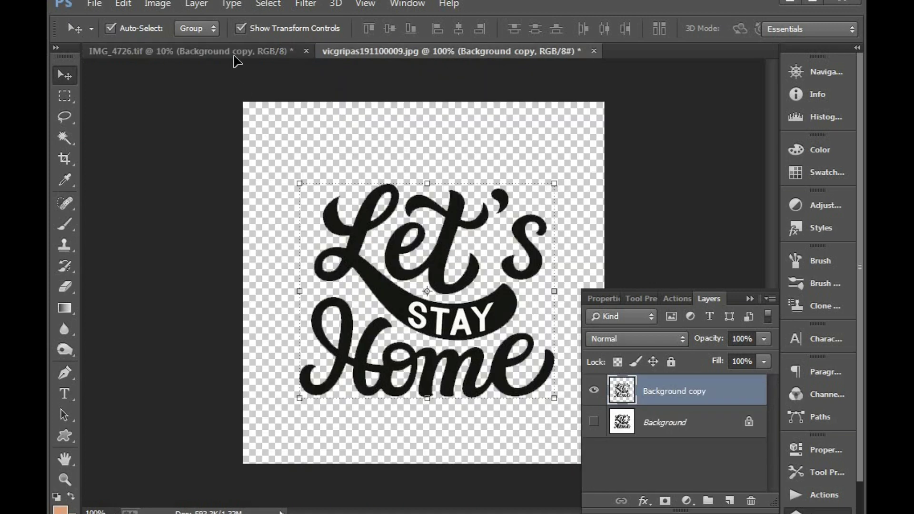
{"action": "left_click_drag", "start_coordinate": [234, 60], "coordinate": [477, 381]}
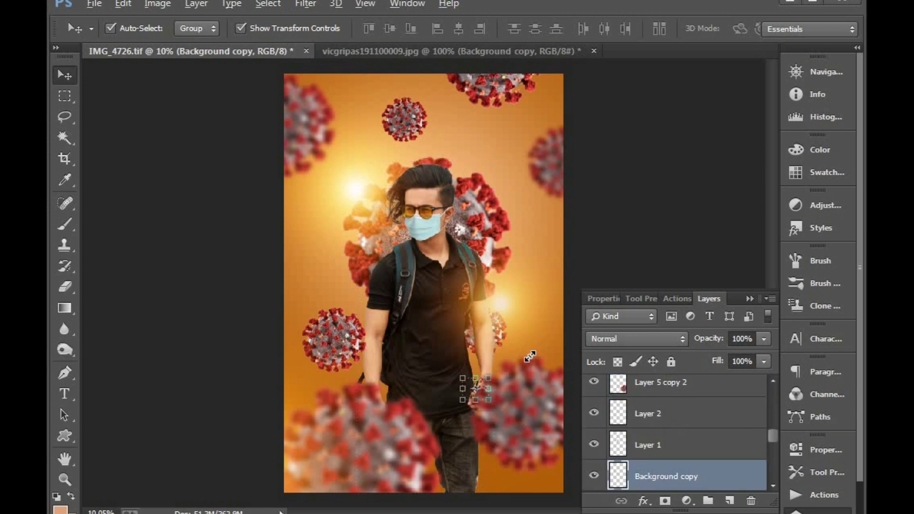
{"action": "left_click_drag", "start_coordinate": [530, 356], "coordinate": [543, 335]}
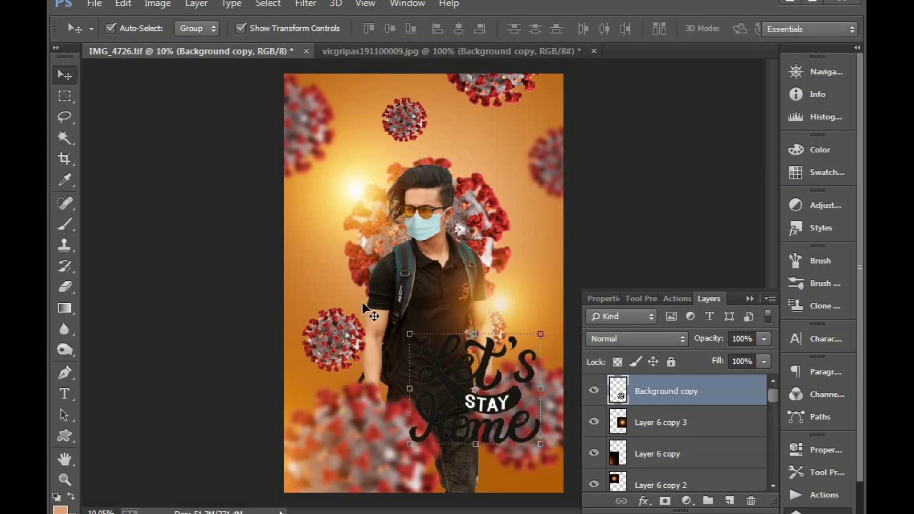
{"action": "scroll", "coordinate": [555, 459], "scroll_direction": "up", "scroll_amount": 3}
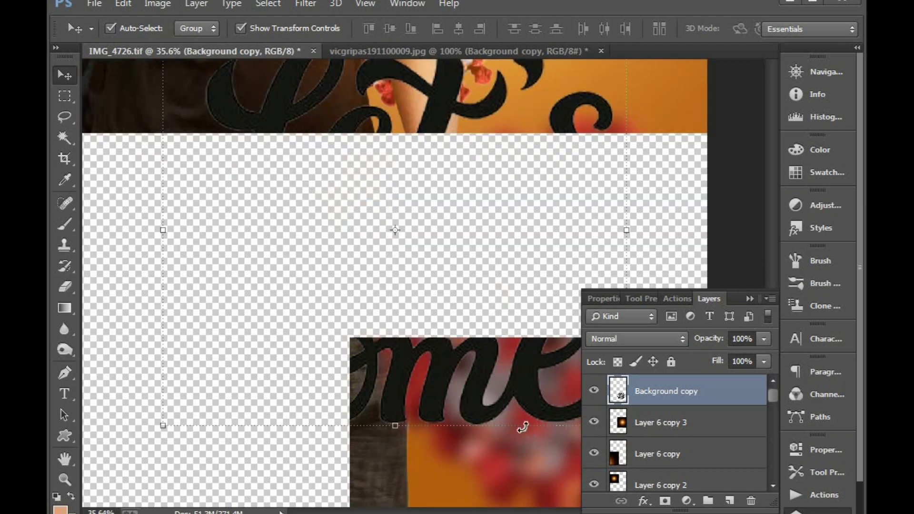
Step: Magic Wand-select the white S, T, A, Y at tolerance 60 and copy them to Layer 7
{"action": "key", "text": "w"}
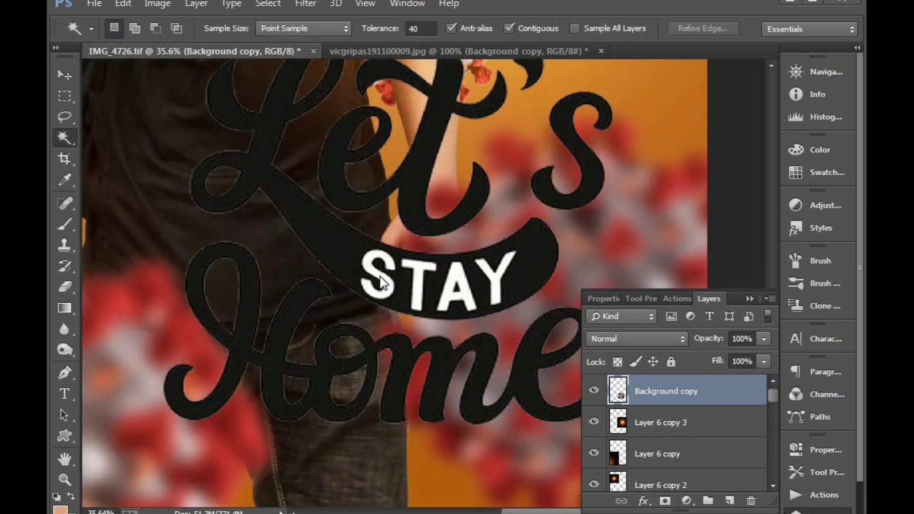
{"action": "left_click", "coordinate": [382, 282]}
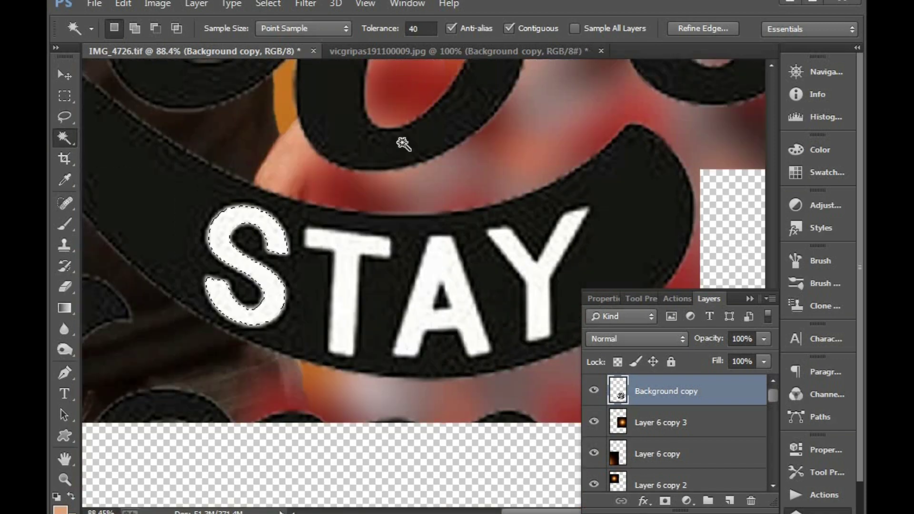
{"action": "left_click", "coordinate": [368, 29]}
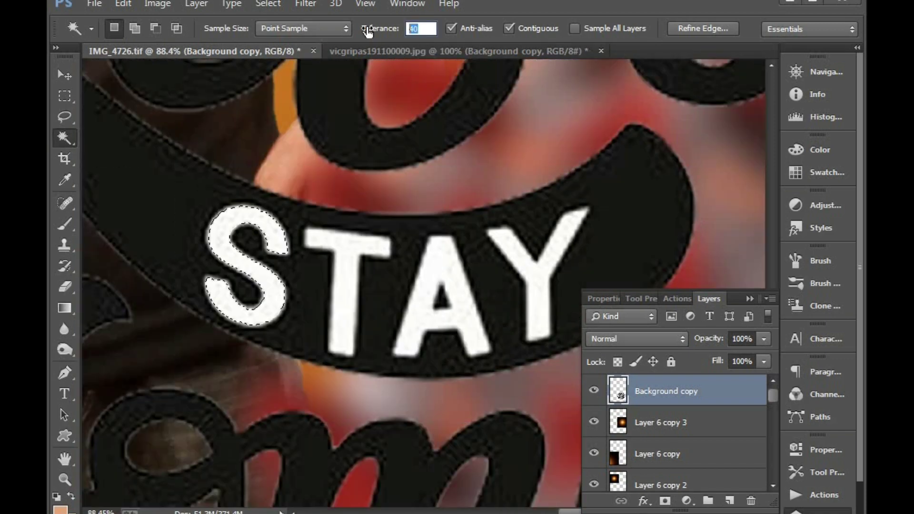
{"action": "type", "text": "60"}
{"action": "key", "text": "Return"}
{"action": "left_click", "coordinate": [248, 223], "text": "shift"}
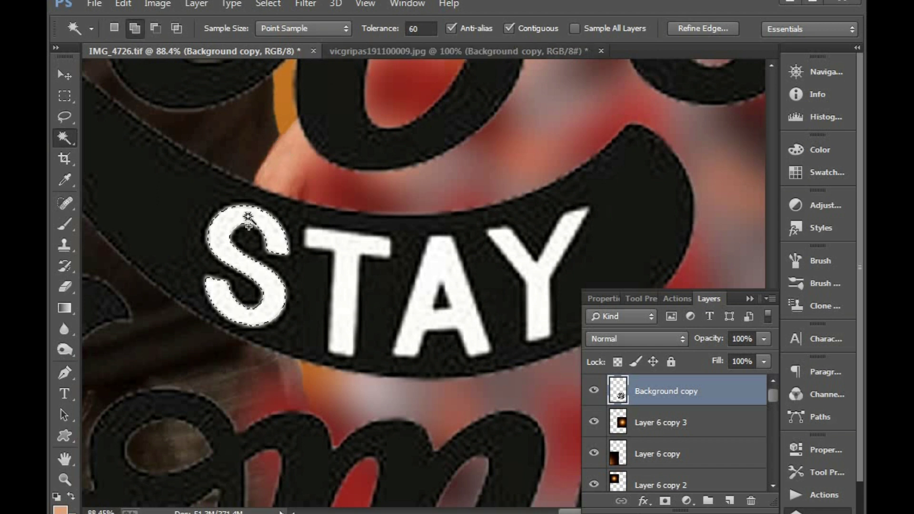
{"action": "left_click", "coordinate": [348, 249]}
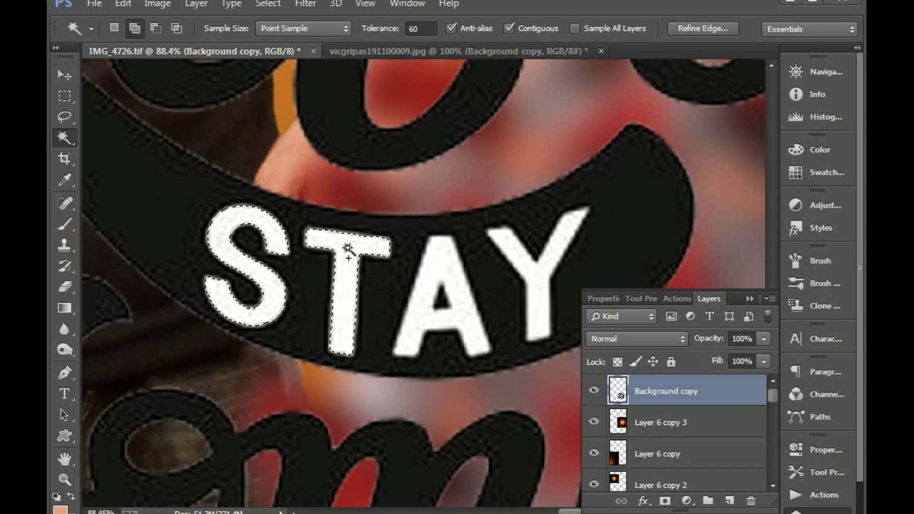
{"action": "left_click", "coordinate": [447, 258]}
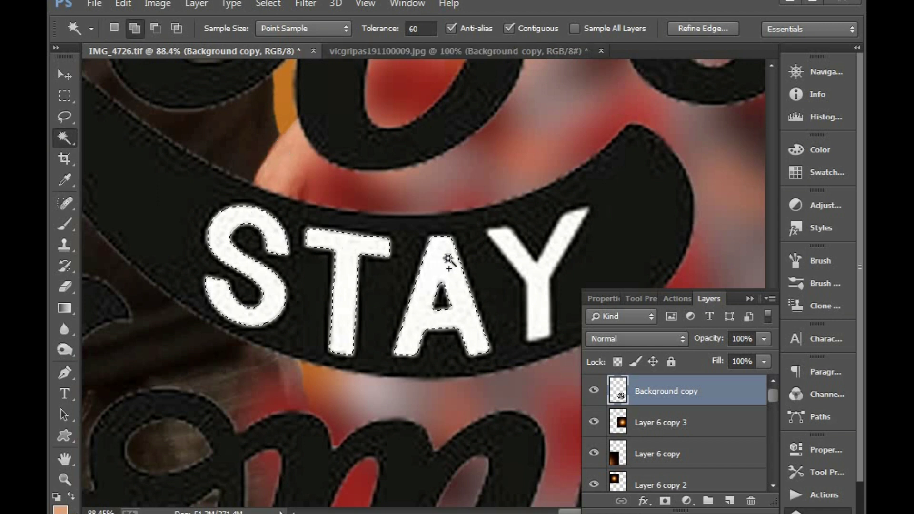
{"action": "left_click", "coordinate": [533, 259], "text": "shift"}
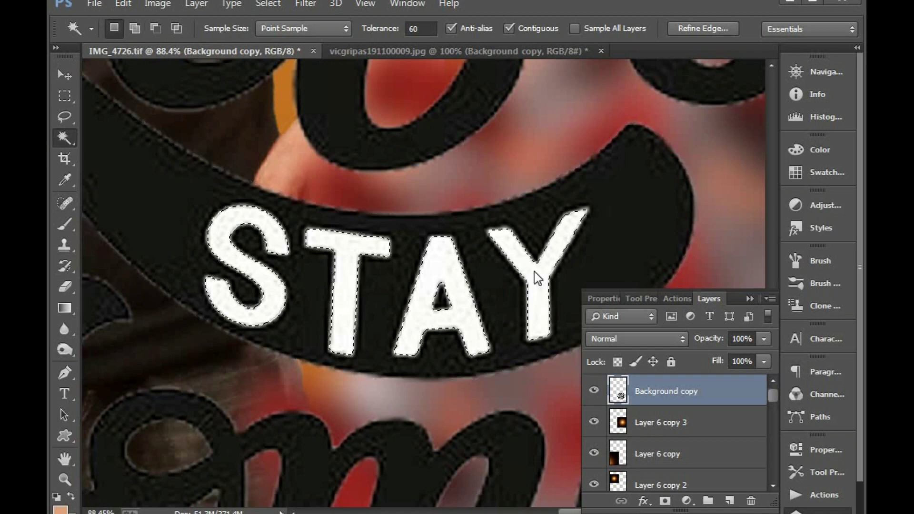
{"action": "key", "text": "ctrl+j"}
Step: Select the Background copy lettering layer and add a Color Overlay effect
{"action": "key", "text": "v"}
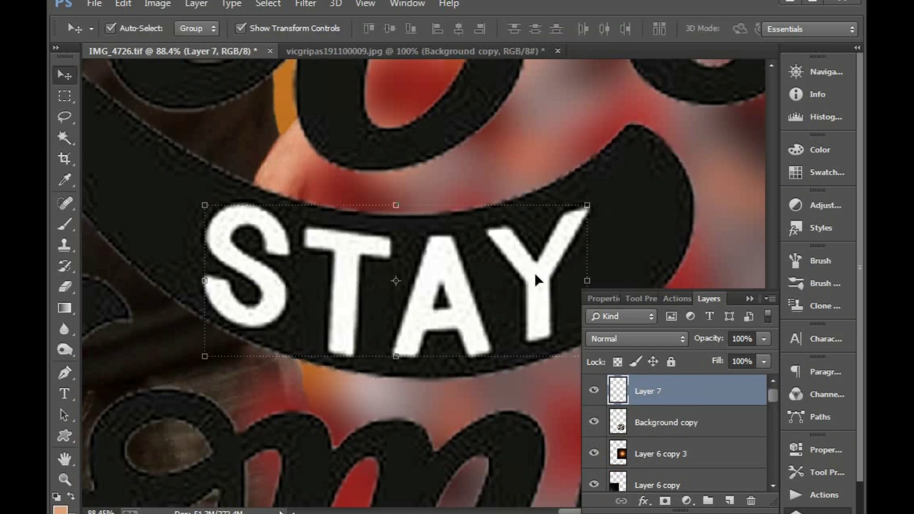
{"action": "key", "text": "ctrl+minus"}
{"action": "key", "text": "ctrl+minus"}
{"action": "key", "text": "ctrl+minus"}
{"action": "key", "text": "ctrl+minus"}
{"action": "key", "text": "ctrl+minus"}
{"action": "right_click", "coordinate": [423, 203]}
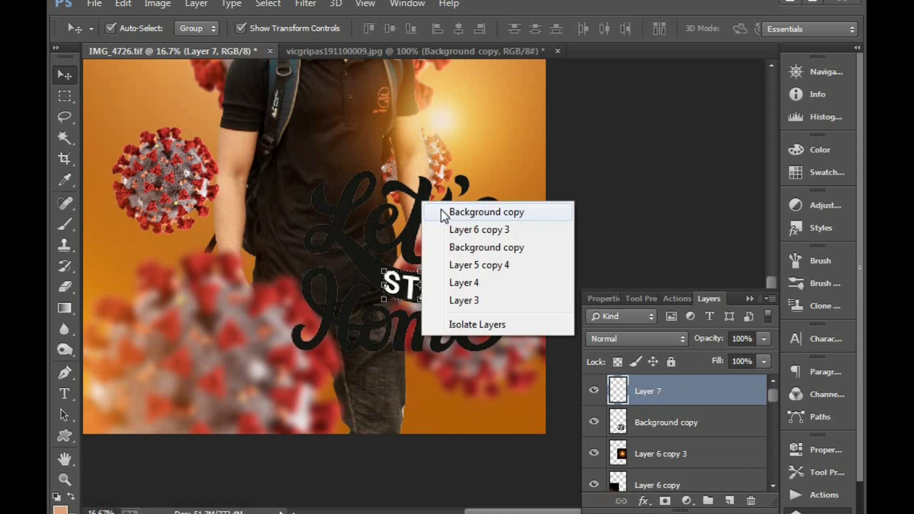
{"action": "left_click", "coordinate": [441, 213]}
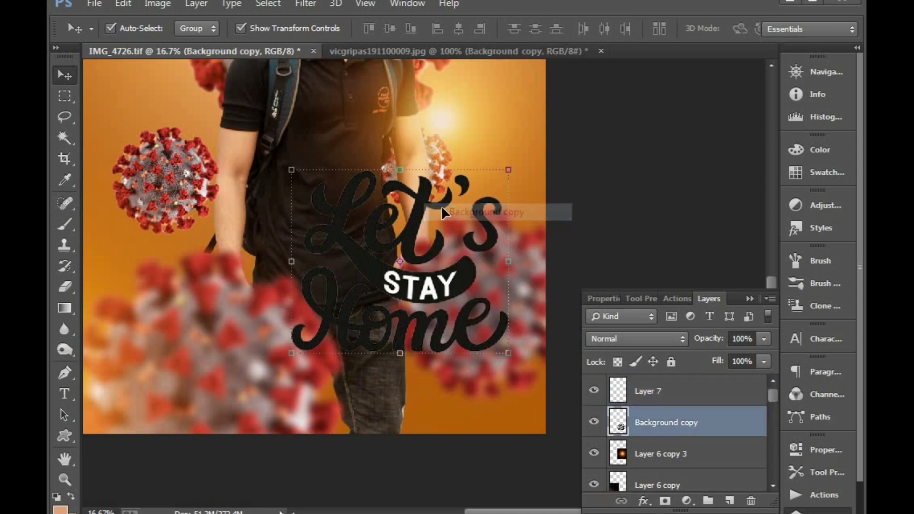
{"action": "left_click", "coordinate": [644, 500]}
{"action": "left_click", "coordinate": [689, 419]}
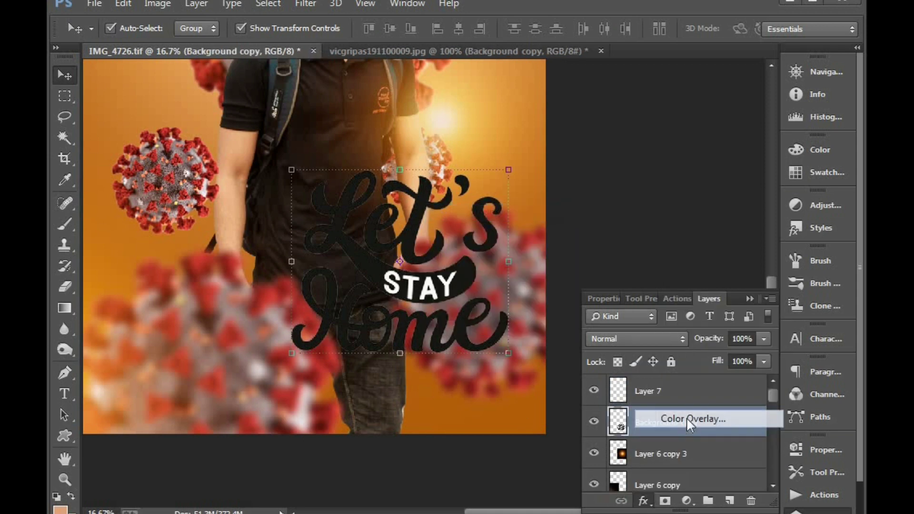
Step: Set the overlay colour to dark green #006c32 (Y 100, K 45) and apply it
{"action": "left_click", "coordinate": [851, 169]}
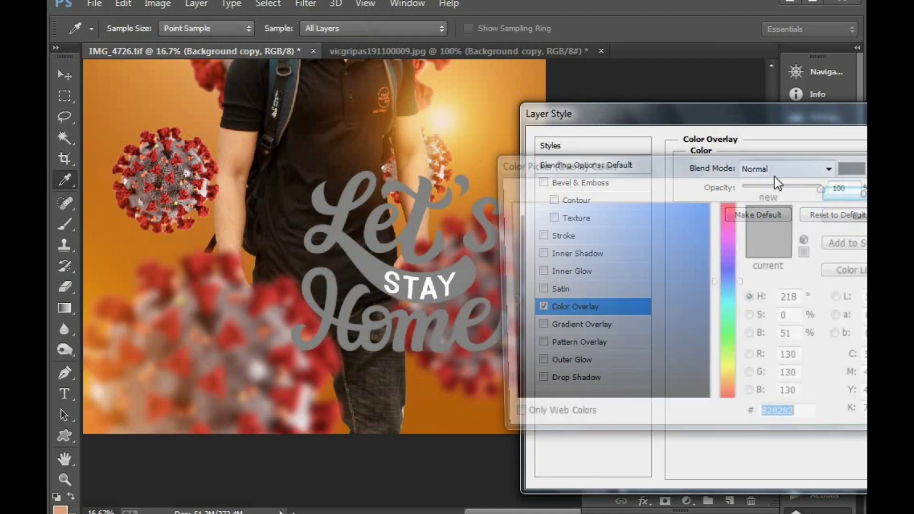
{"action": "left_click", "coordinate": [182, 175]}
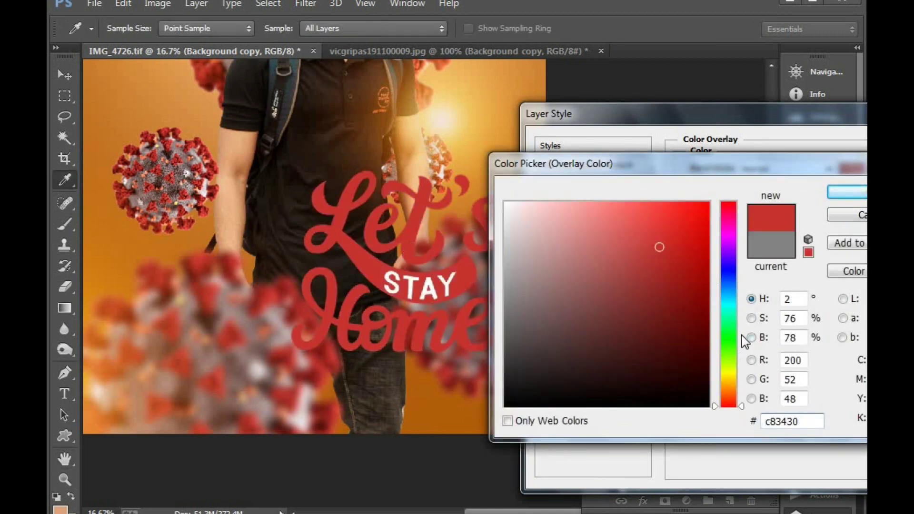
{"action": "left_click_drag", "start_coordinate": [776, 173], "coordinate": [701, 153]}
{"action": "double_click", "coordinate": [810, 340]}
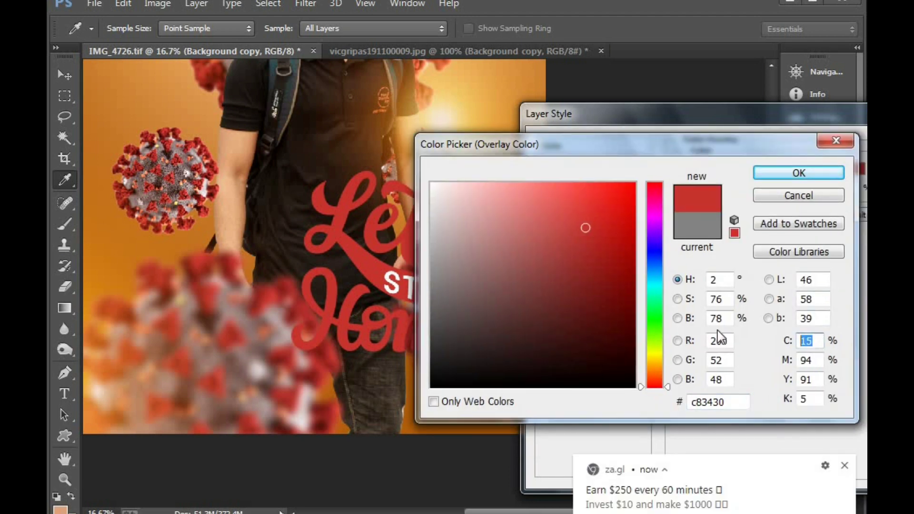
{"action": "type", "text": "100"}
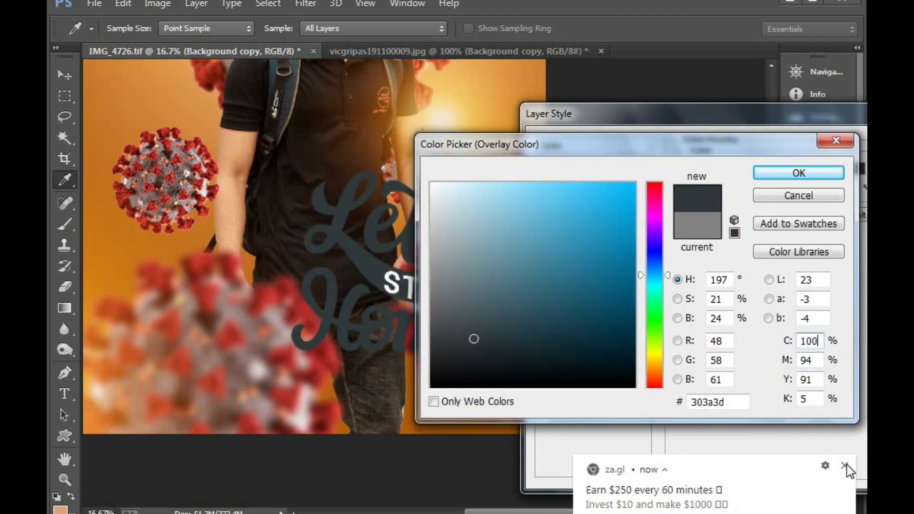
{"action": "left_click", "coordinate": [846, 466]}
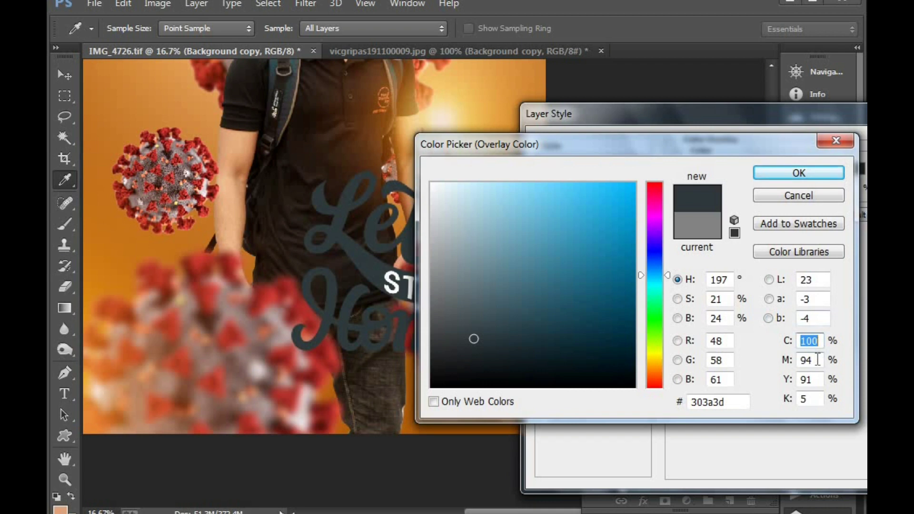
{"action": "left_click", "coordinate": [817, 359]}
{"action": "type", "text": "0"}
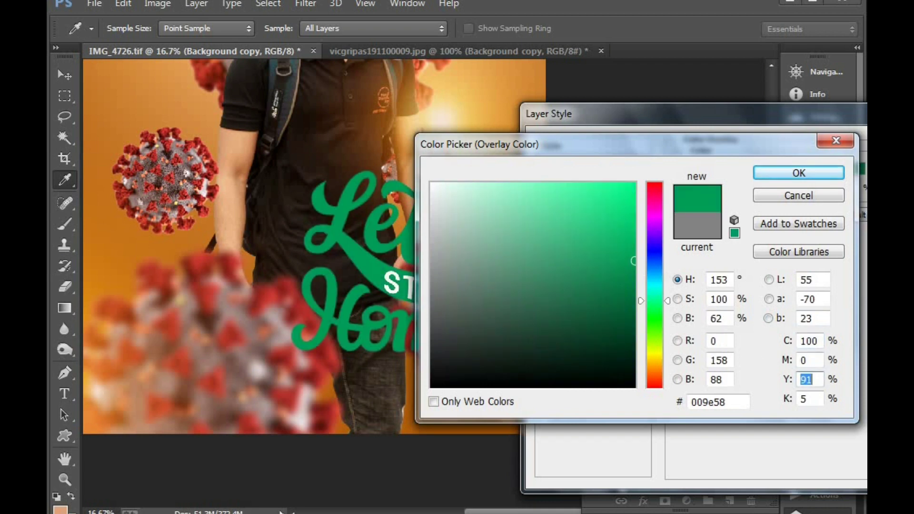
{"action": "type", "text": "100"}
{"action": "key", "text": "Tab"}
{"action": "type", "text": "45"}
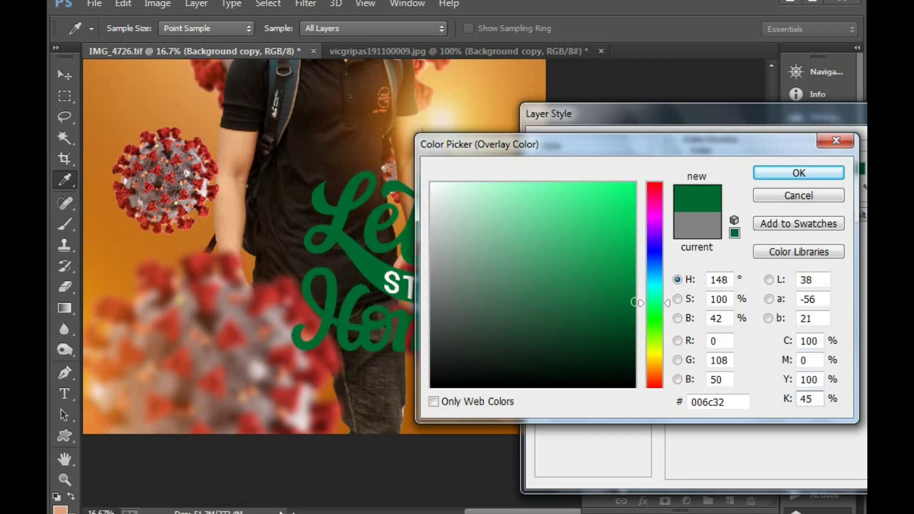
{"action": "key", "text": "Return"}
{"action": "key", "text": "Return"}
{"action": "key", "text": "ctrl+minus"}
{"action": "key", "text": "ctrl+minus"}
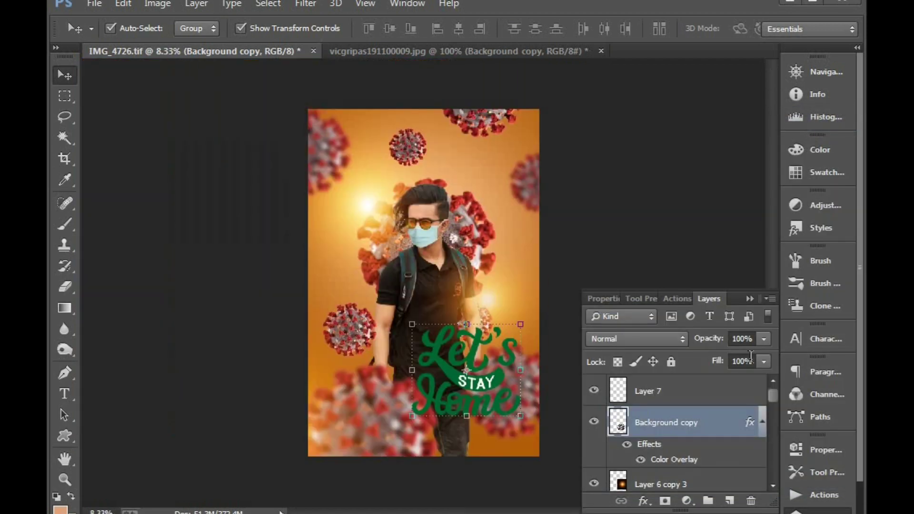
Step: Change the lettering's Color Overlay colour to white #ffffff
{"action": "mouse_move", "coordinate": [414, 409]}
{"action": "left_mouse_down"}
{"action": "mouse_move", "coordinate": [476, 410]}
{"action": "mouse_move", "coordinate": [335, 348]}
{"action": "left_mouse_up"}
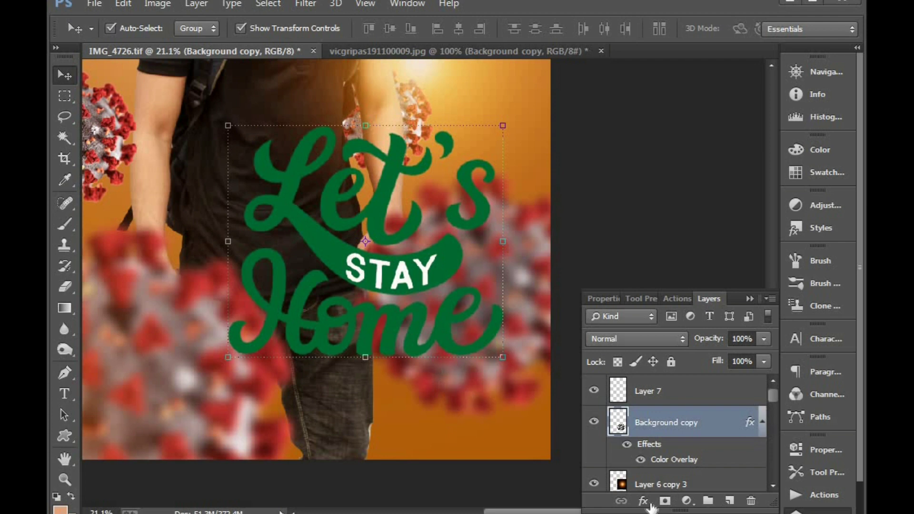
{"action": "left_click", "coordinate": [643, 500]}
{"action": "left_click", "coordinate": [666, 420]}
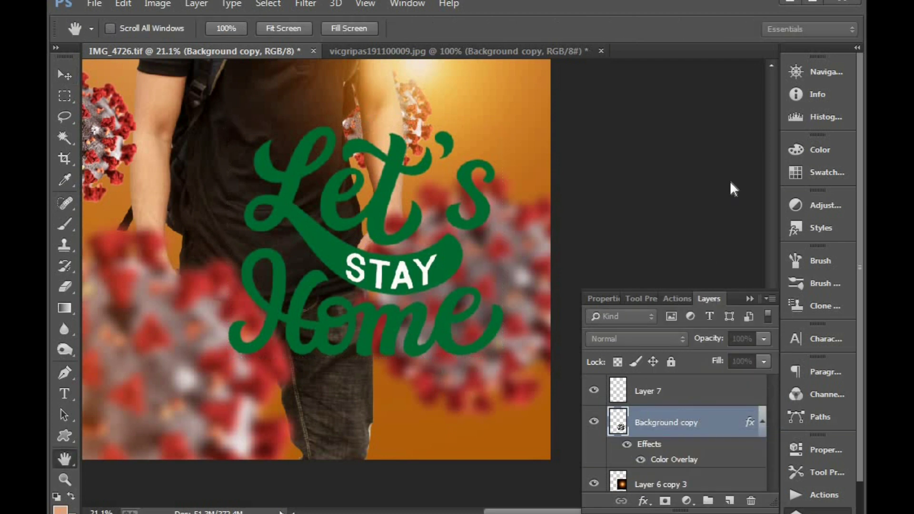
{"action": "left_click", "coordinate": [852, 168]}
{"action": "left_click_drag", "start_coordinate": [476, 214], "coordinate": [243, 112]}
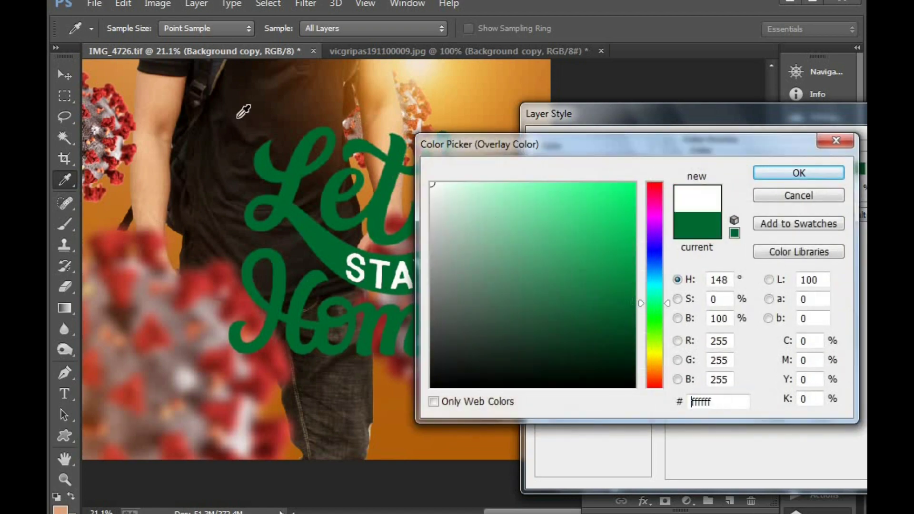
{"action": "key", "text": "Return"}
{"action": "key", "text": "Return"}
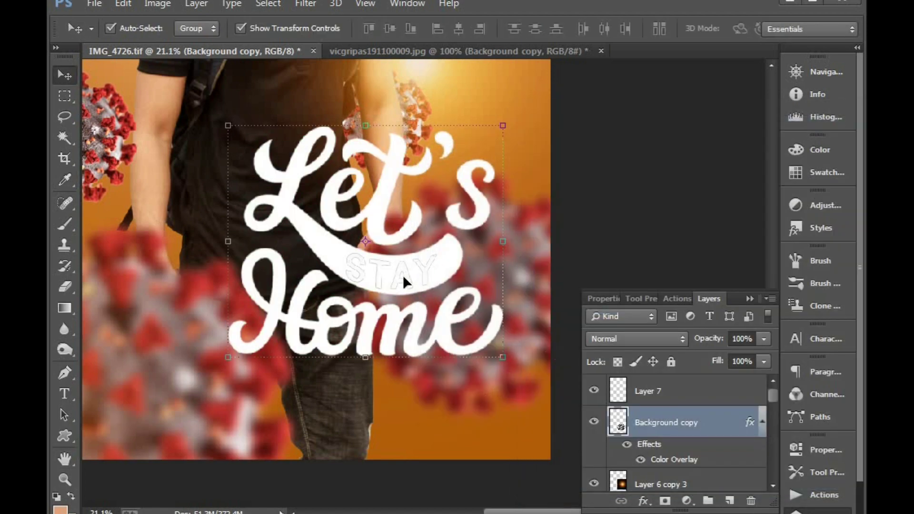
Step: Reselect the main lettering layer and bring up its layer effects list
{"action": "left_click", "coordinate": [407, 275]}
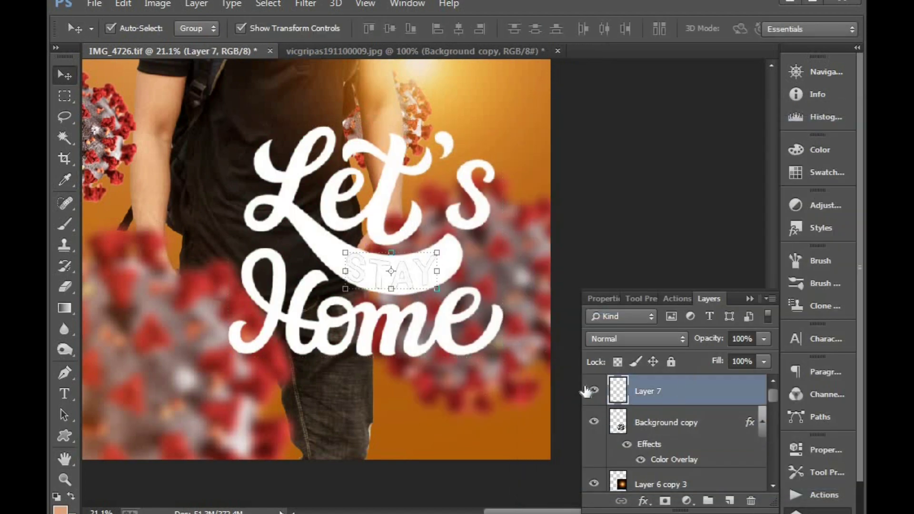
{"action": "left_click", "coordinate": [745, 417]}
{"action": "left_click", "coordinate": [643, 501]}
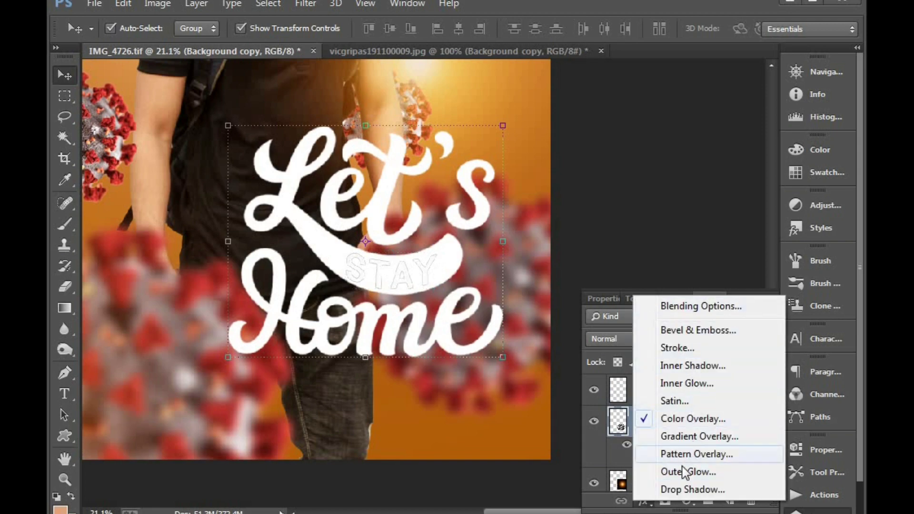
Step: Add a black drop shadow: angle 120°, distance 18, spread 9, size 40, opacity 100%
{"action": "left_click", "coordinate": [686, 489]}
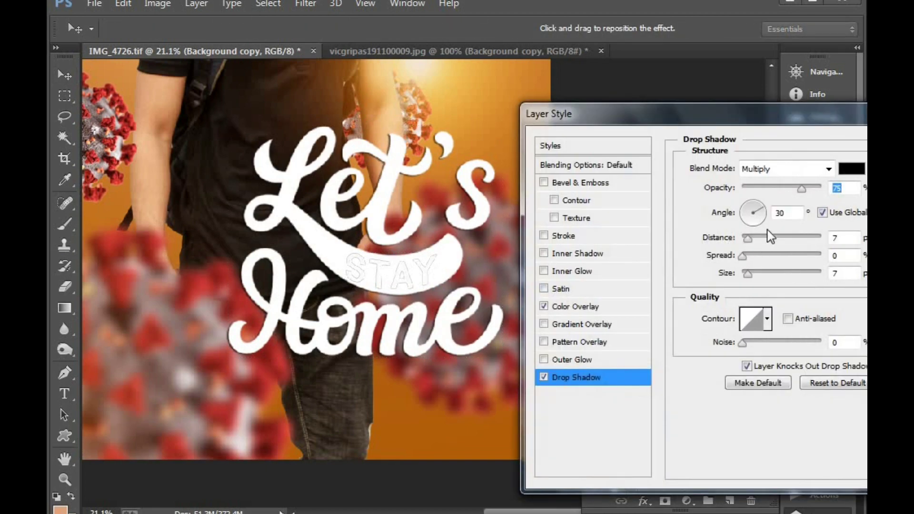
{"action": "left_click", "coordinate": [822, 213]}
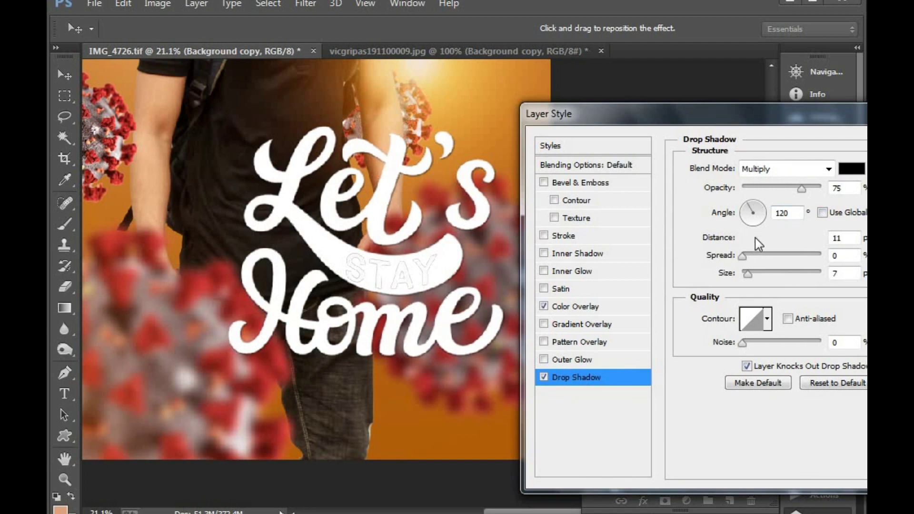
{"action": "left_click_drag", "start_coordinate": [755, 238], "coordinate": [757, 237]}
{"action": "left_click_drag", "start_coordinate": [802, 188], "coordinate": [821, 188]}
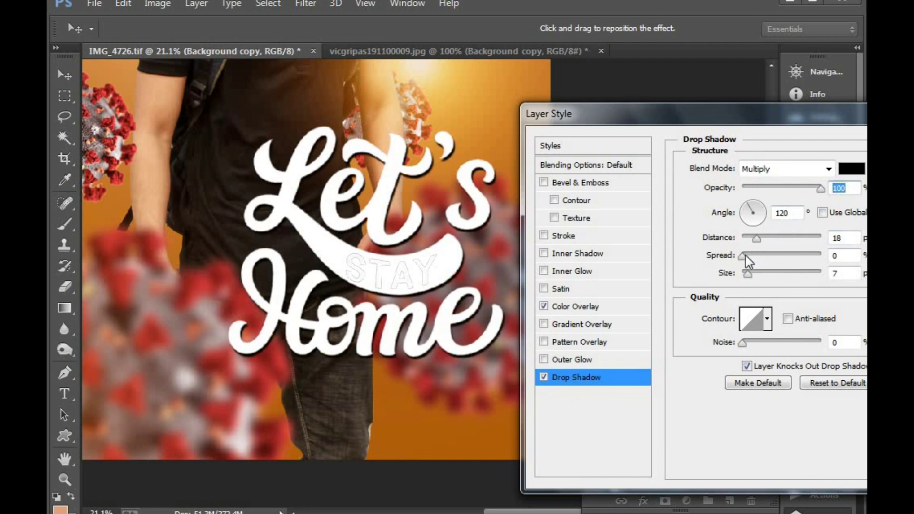
{"action": "left_click_drag", "start_coordinate": [743, 256], "coordinate": [759, 275]}
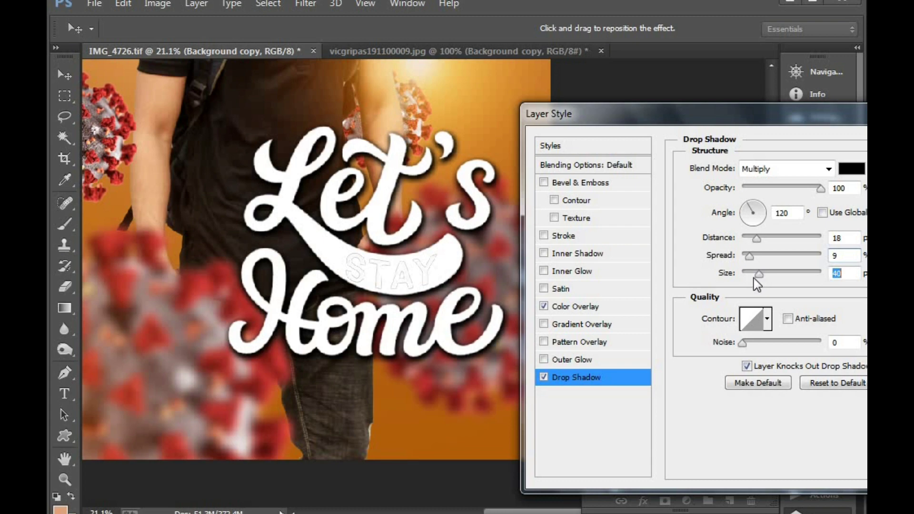
{"action": "key", "text": "Return"}
{"action": "left_click", "coordinate": [405, 271]}
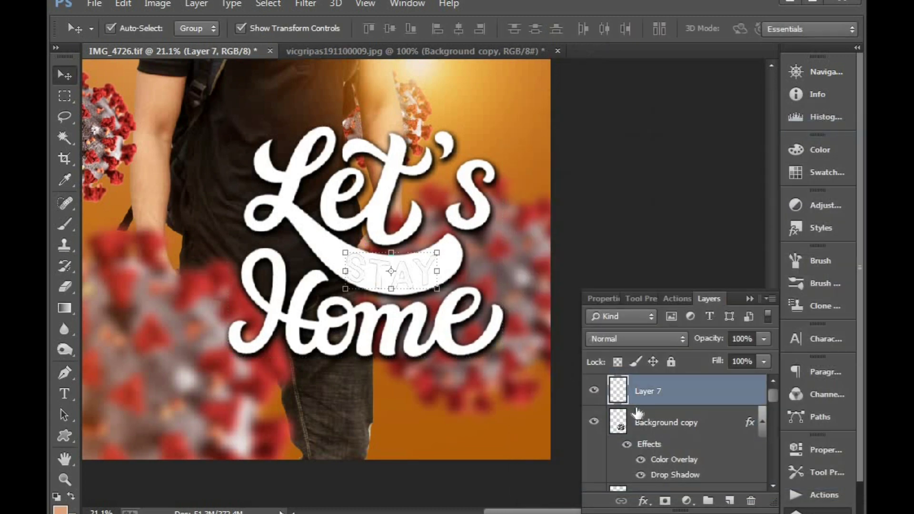
Step: Give the STAY layer a black Color Overlay
{"action": "left_click", "coordinate": [644, 501]}
{"action": "left_click", "coordinate": [567, 376]}
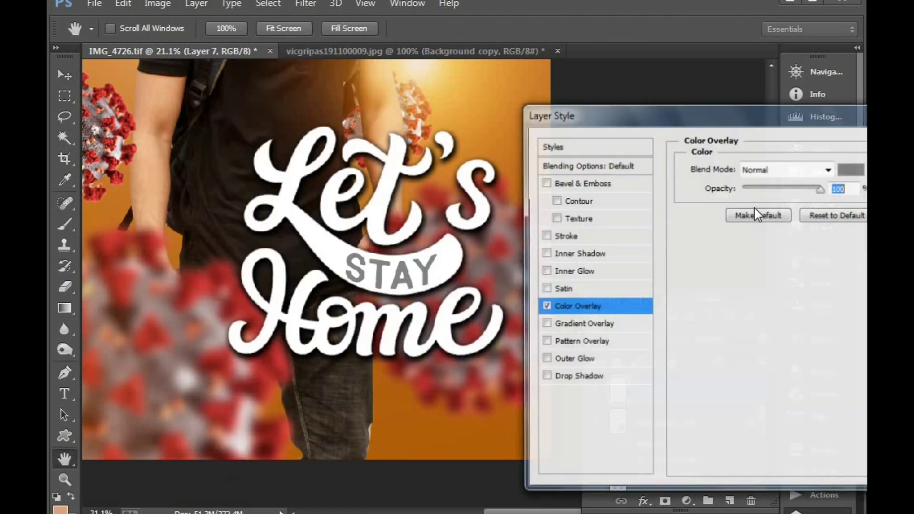
{"action": "left_click", "coordinate": [852, 170]}
{"action": "key", "text": "Return"}
{"action": "key", "text": "Return"}
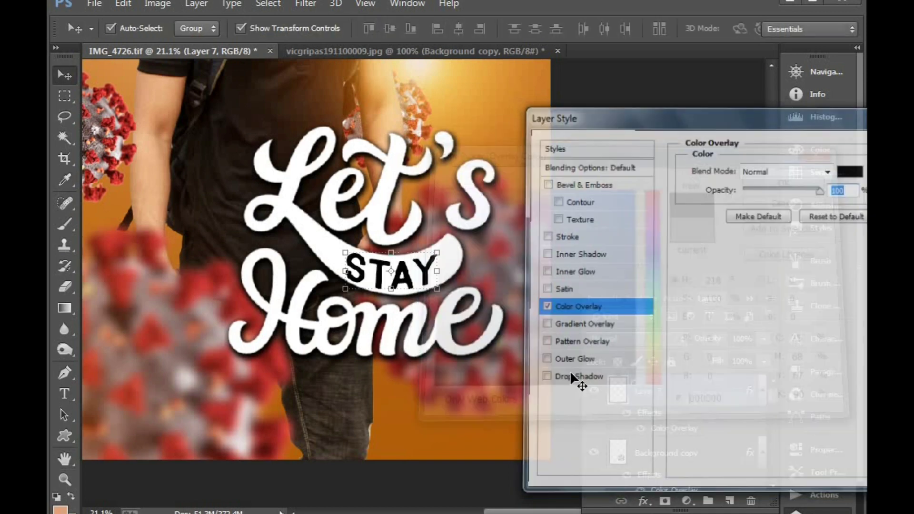
Step: Scale both lettering layers to about 83% and move them to the bottom-right
{"action": "left_click", "coordinate": [435, 335], "text": "shift"}
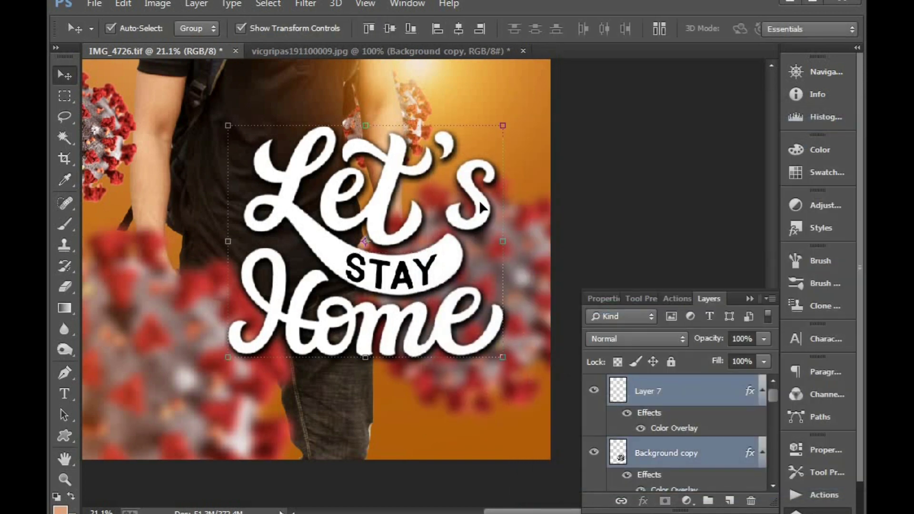
{"action": "left_click_drag", "start_coordinate": [504, 128], "coordinate": [482, 143]}
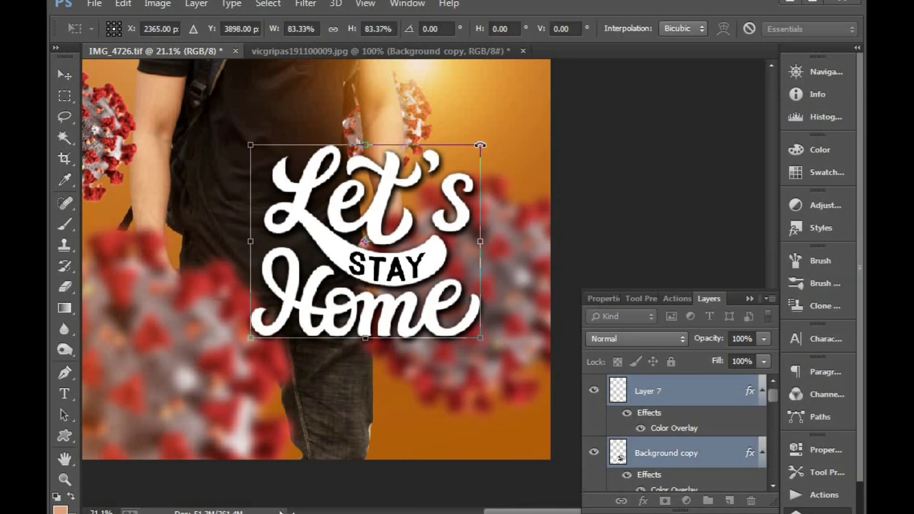
{"action": "key", "text": "ctrl+0"}
{"action": "mouse_move", "coordinate": [475, 386]}
{"action": "left_mouse_down"}
{"action": "mouse_move", "coordinate": [476, 417]}
{"action": "mouse_move", "coordinate": [506, 420]}
{"action": "left_mouse_up"}
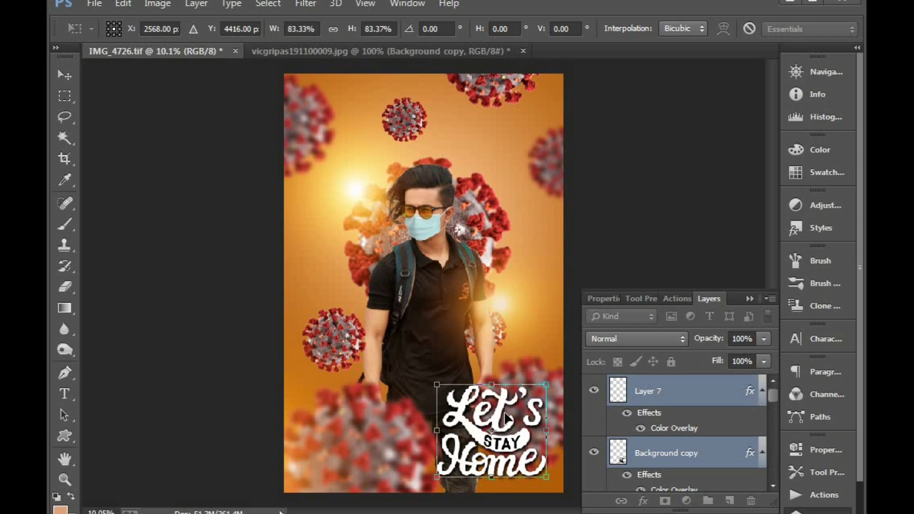
{"action": "key", "text": "Return"}
Step: Hide the panels, show rulers and select the lettering layers for transforming
{"action": "left_click", "coordinate": [519, 337]}
{"action": "key", "text": "Tab"}
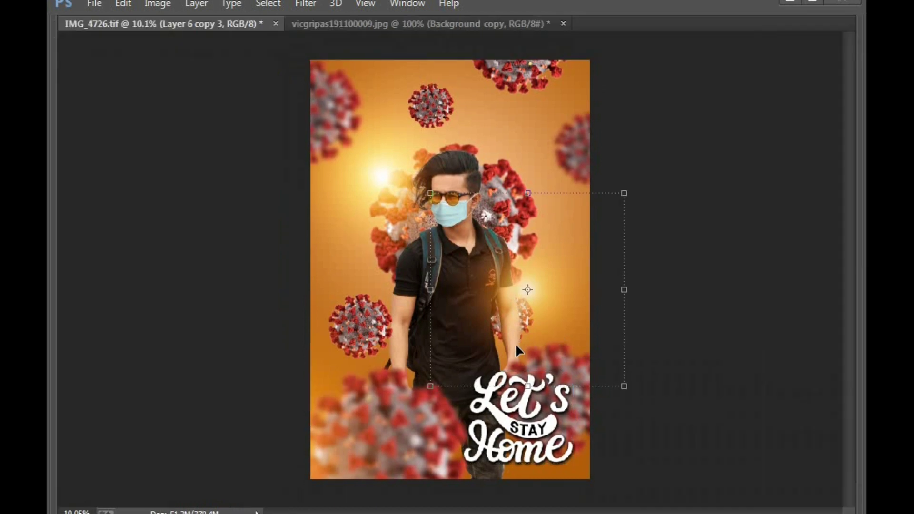
{"action": "scroll", "coordinate": [609, 330], "scroll_direction": "up", "scroll_amount": 5}
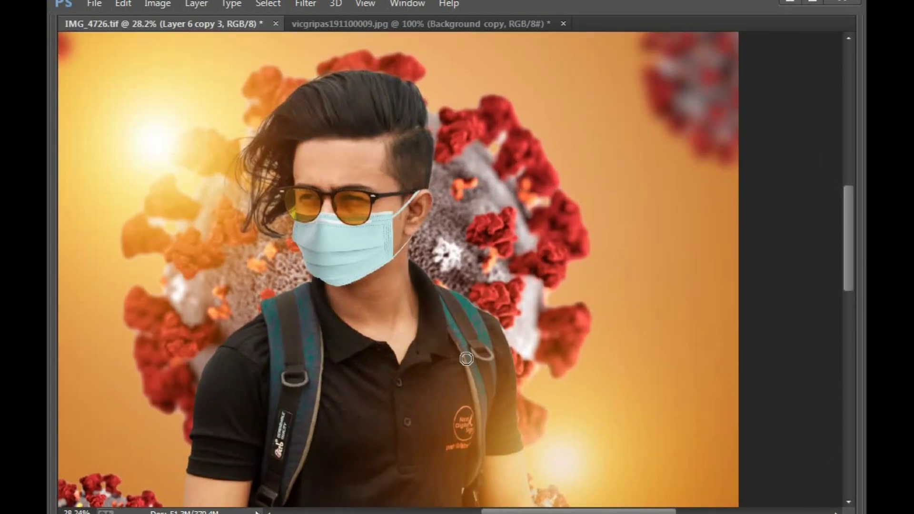
{"action": "scroll", "coordinate": [471, 367], "scroll_direction": "down", "scroll_amount": 3}
{"action": "scroll", "coordinate": [469, 364], "scroll_direction": "up", "scroll_amount": 1}
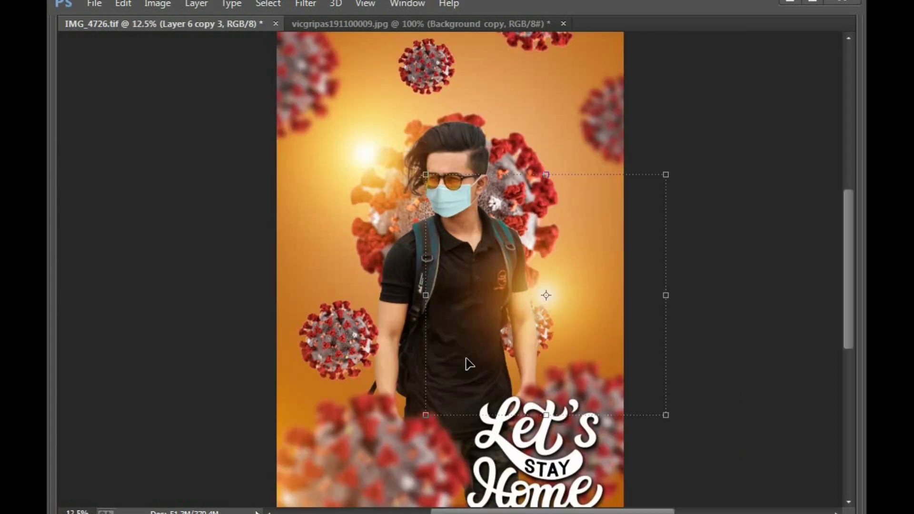
{"action": "scroll", "coordinate": [457, 381], "scroll_direction": "up", "scroll_amount": 1}
{"action": "left_click_drag", "start_coordinate": [441, 395], "coordinate": [365, 234]}
{"action": "left_click", "coordinate": [485, 362]}
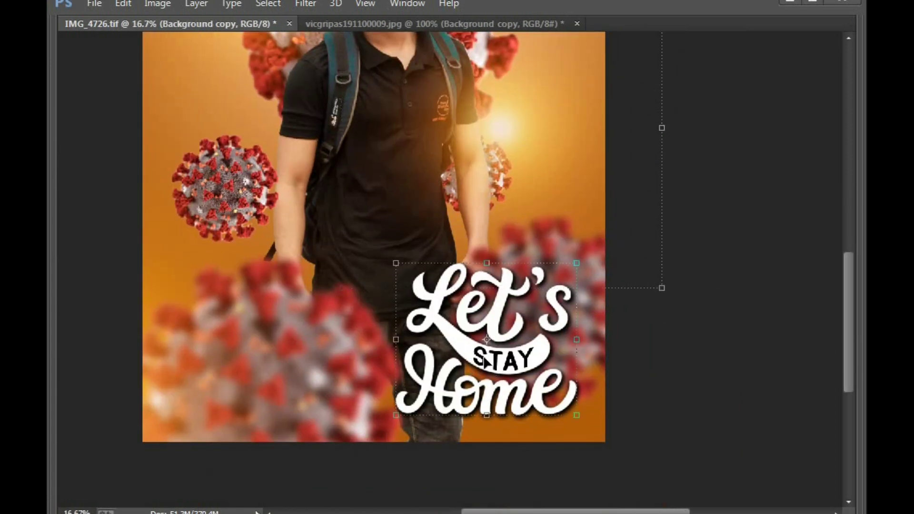
{"action": "key", "text": "ctrl+r"}
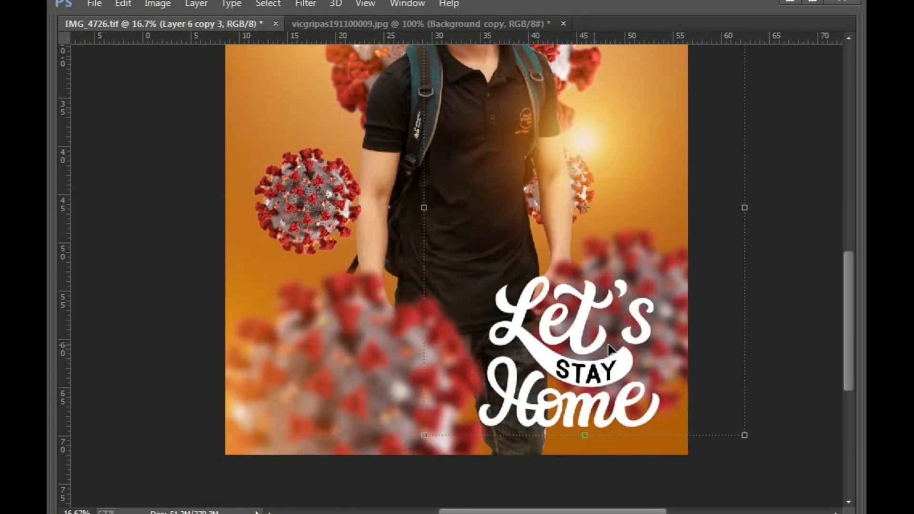
{"action": "left_click", "coordinate": [599, 376]}
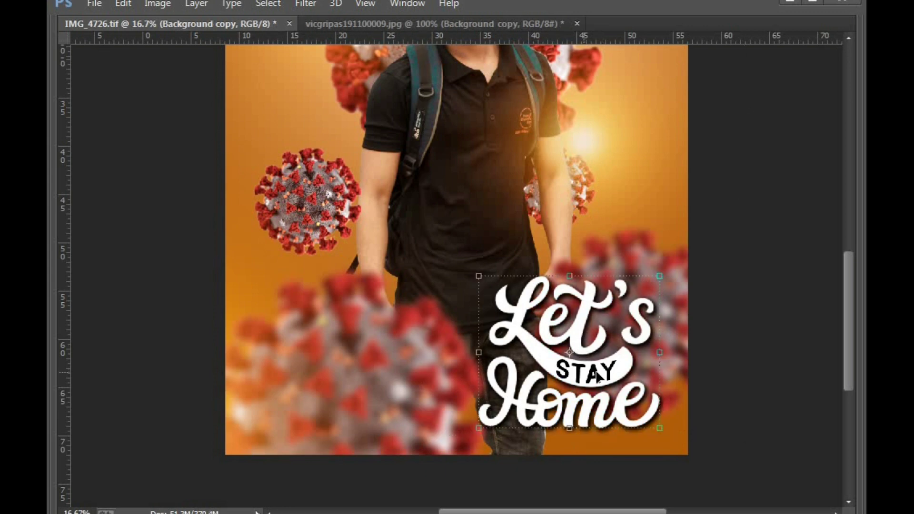
{"action": "left_click", "coordinate": [599, 376]}
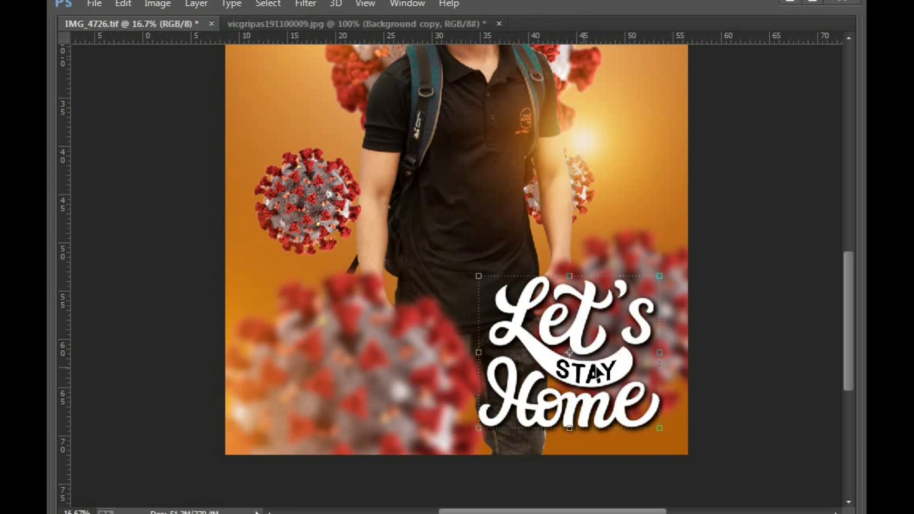
{"action": "left_click", "coordinate": [590, 310]}
Step: Shrink the lettering and fit it snugly into the poster's bottom-right corner
{"action": "left_click_drag", "start_coordinate": [666, 270], "coordinate": [653, 284]}
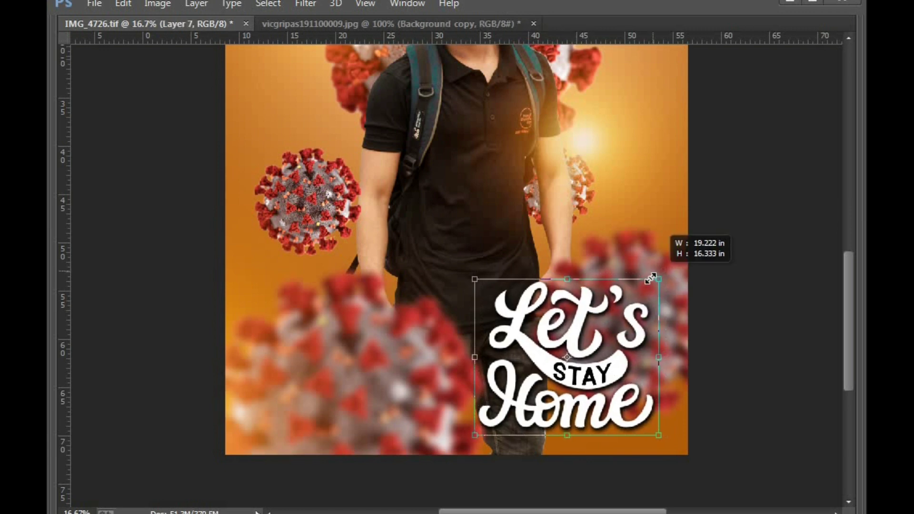
{"action": "left_click_drag", "start_coordinate": [481, 198], "coordinate": [443, 308]}
{"action": "key", "text": "ctrl+minus"}
{"action": "key", "text": "ctrl+minus"}
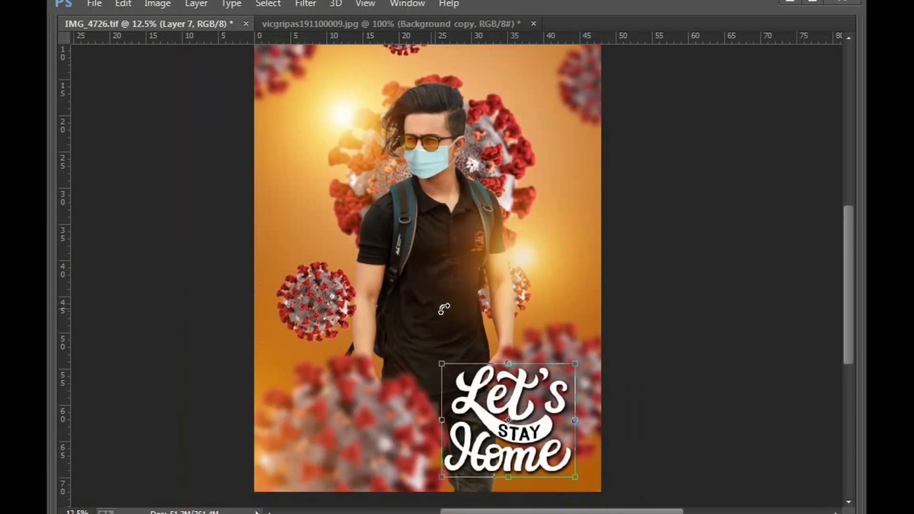
{"action": "mouse_move", "coordinate": [488, 381]}
{"action": "left_mouse_down"}
{"action": "mouse_move", "coordinate": [503, 380]}
{"action": "mouse_move", "coordinate": [500, 369]}
{"action": "left_mouse_up"}
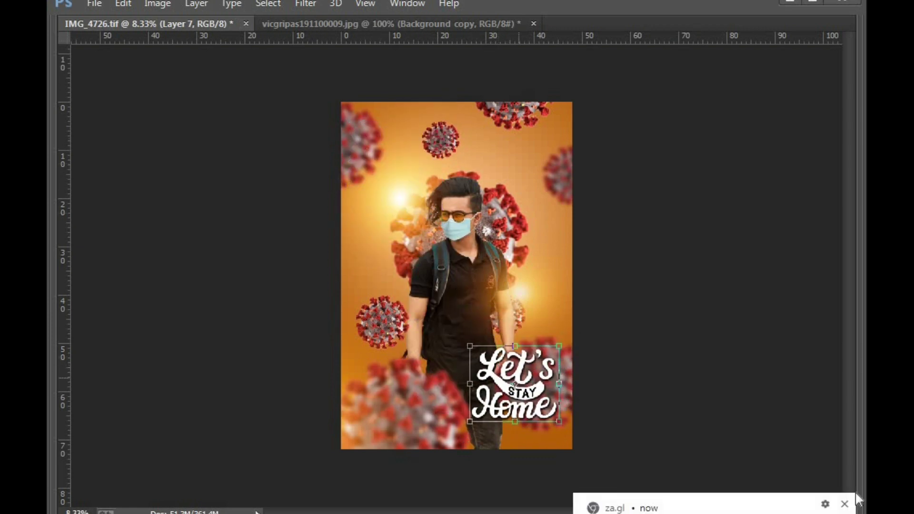
{"action": "left_click", "coordinate": [845, 503]}
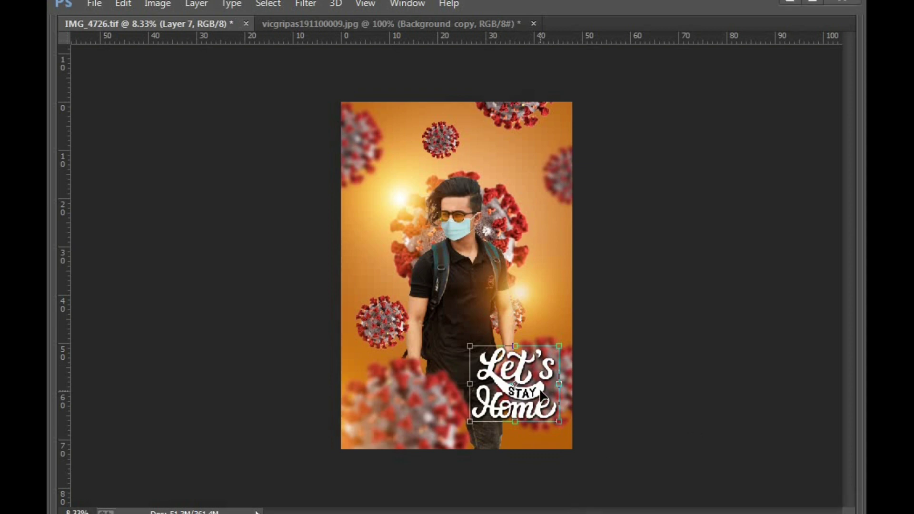
{"action": "left_click_drag", "start_coordinate": [541, 391], "coordinate": [533, 391]}
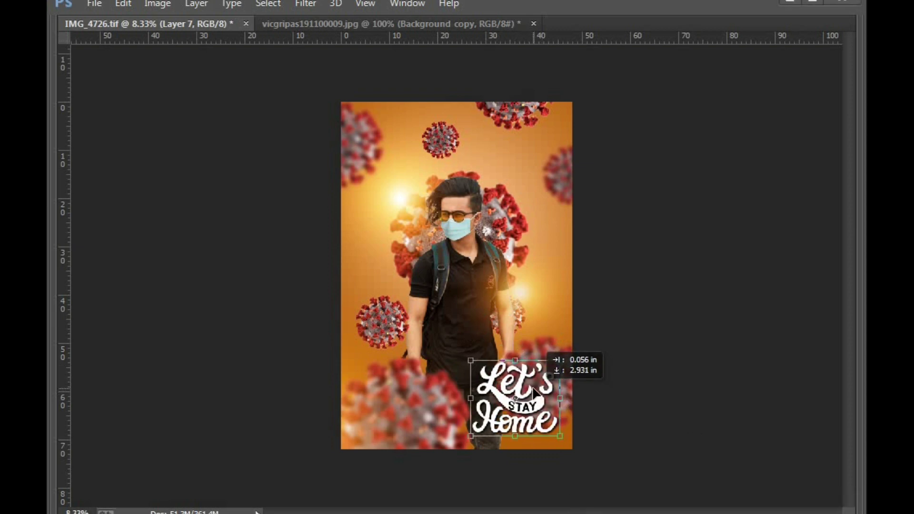
{"action": "left_click_drag", "start_coordinate": [533, 391], "coordinate": [536, 390]}
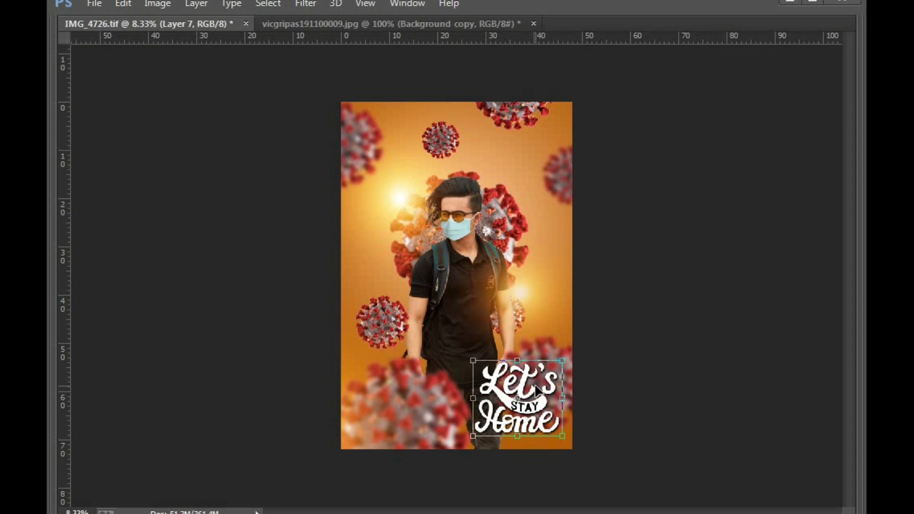
{"action": "left_click_drag", "start_coordinate": [468, 356], "coordinate": [466, 354]}
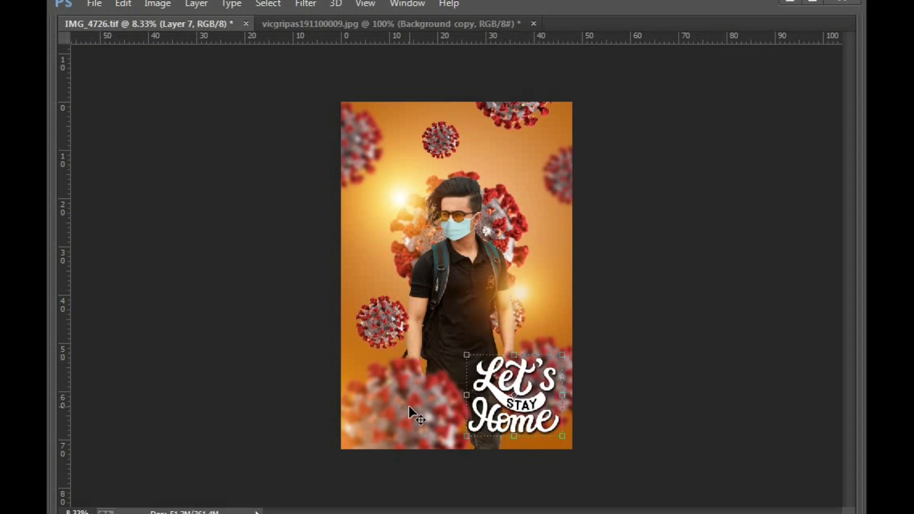
Step: Commit the lettering, then enlarge the blurred Layer 5 copy virus and shift it down-left
{"action": "left_click", "coordinate": [421, 398]}
{"action": "key", "text": "Tab"}
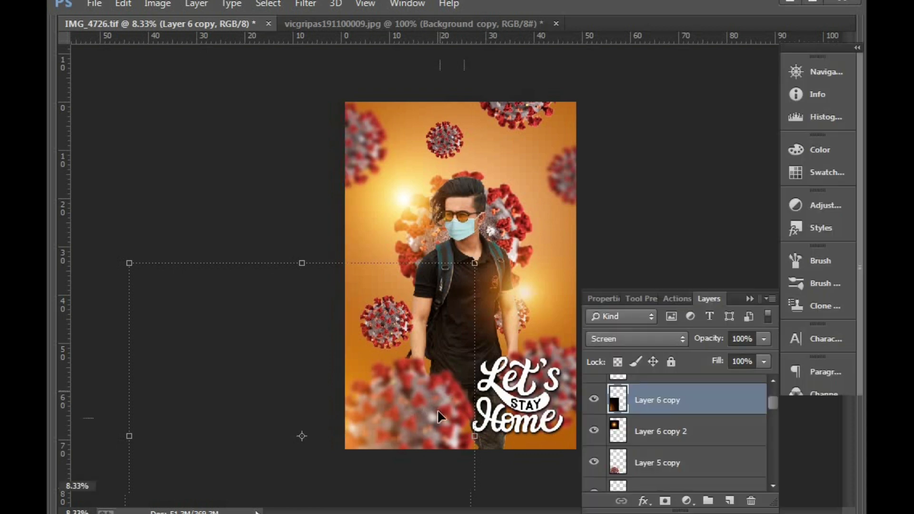
{"action": "right_click", "coordinate": [398, 421]}
{"action": "left_click", "coordinate": [421, 449]}
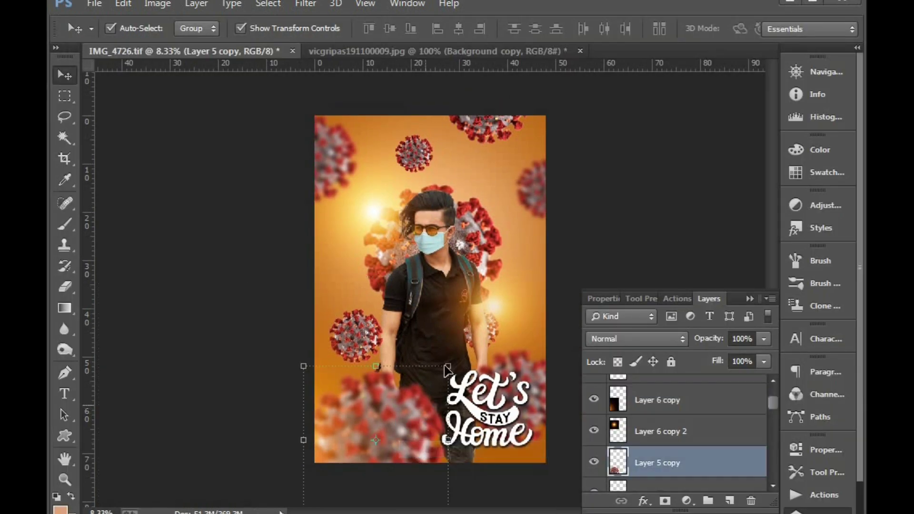
{"action": "key", "text": "Tab"}
{"action": "left_click_drag", "start_coordinate": [478, 352], "coordinate": [416, 373]}
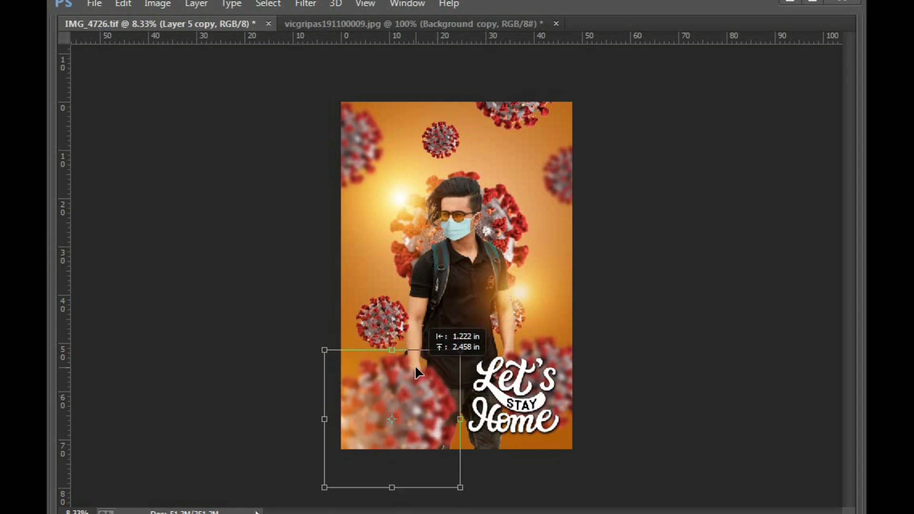
{"action": "mouse_move", "coordinate": [464, 350]}
{"action": "left_mouse_down"}
{"action": "mouse_move", "coordinate": [476, 339]}
{"action": "mouse_move", "coordinate": [444, 380]}
{"action": "left_mouse_up"}
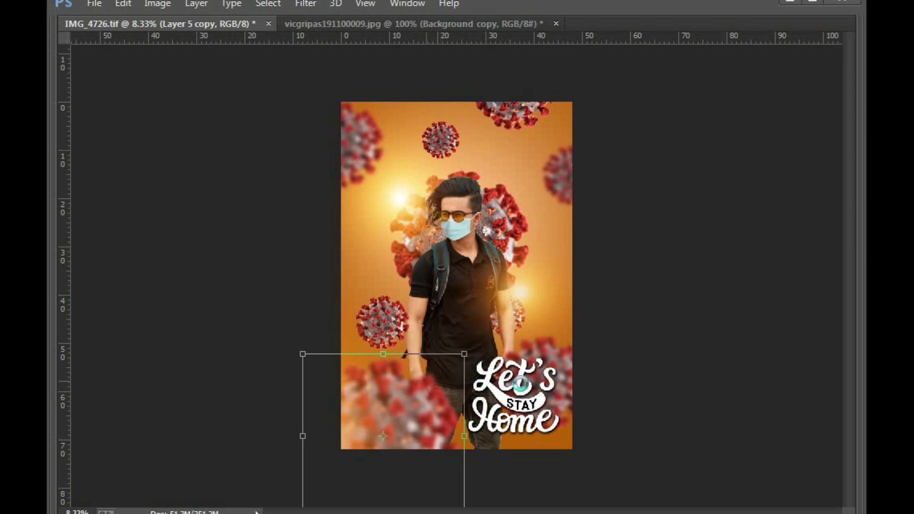
Step: Select Layer 6 copy 3, then make Layer 7 the active layer
{"action": "left_click", "coordinate": [517, 238]}
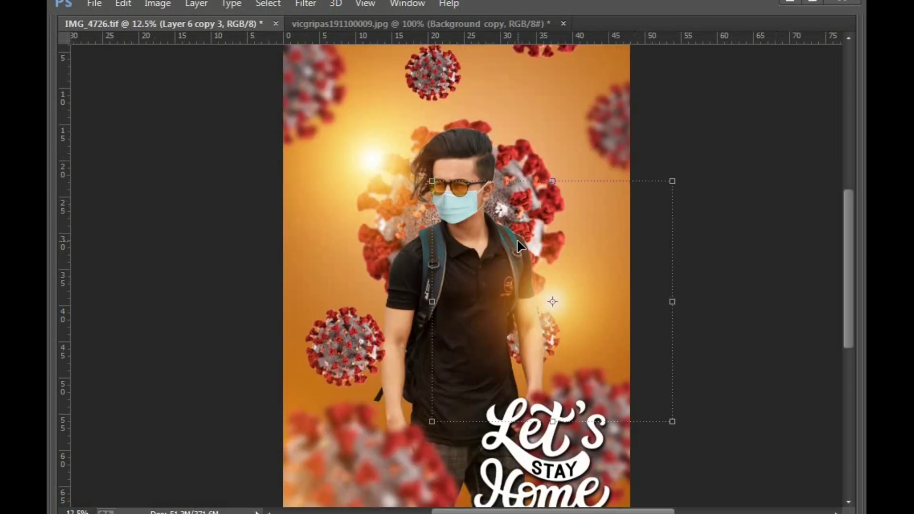
{"action": "key", "text": "Tab"}
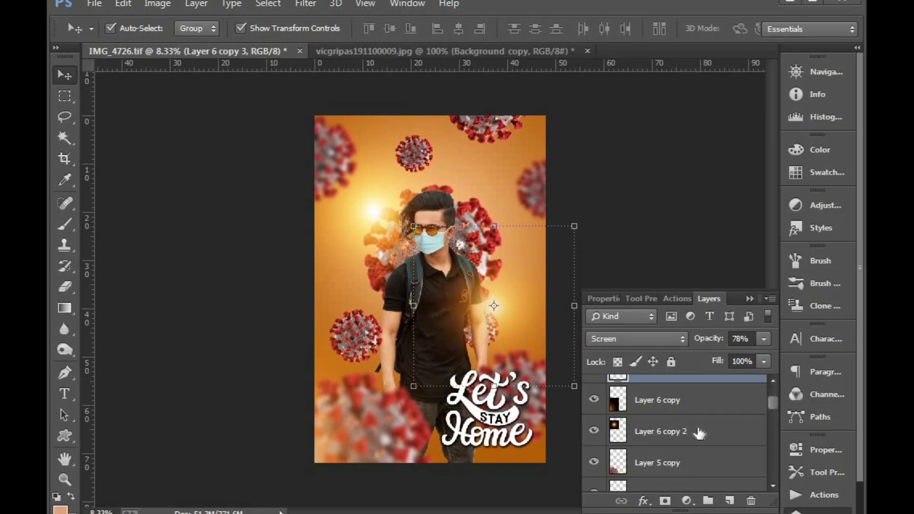
{"action": "left_click", "coordinate": [667, 388]}
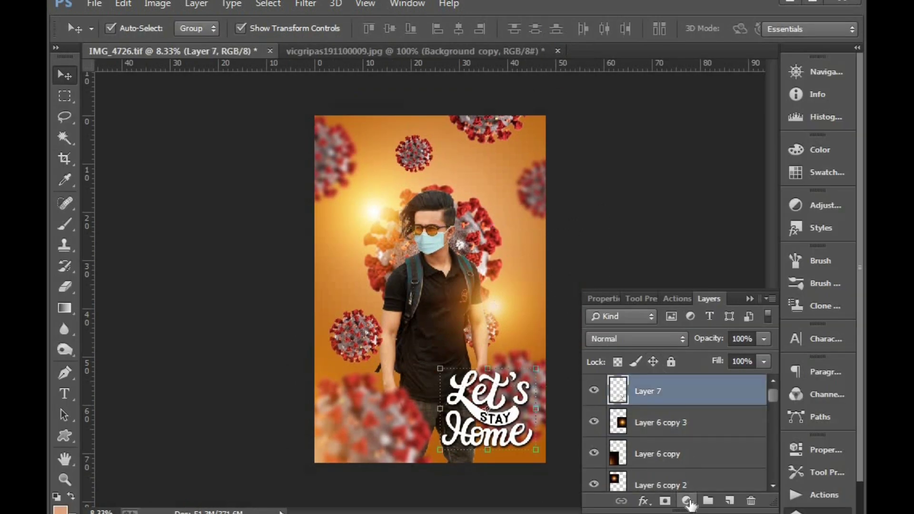
Step: Set the foreground colour to black (000000)
{"action": "left_click", "coordinate": [686, 501]}
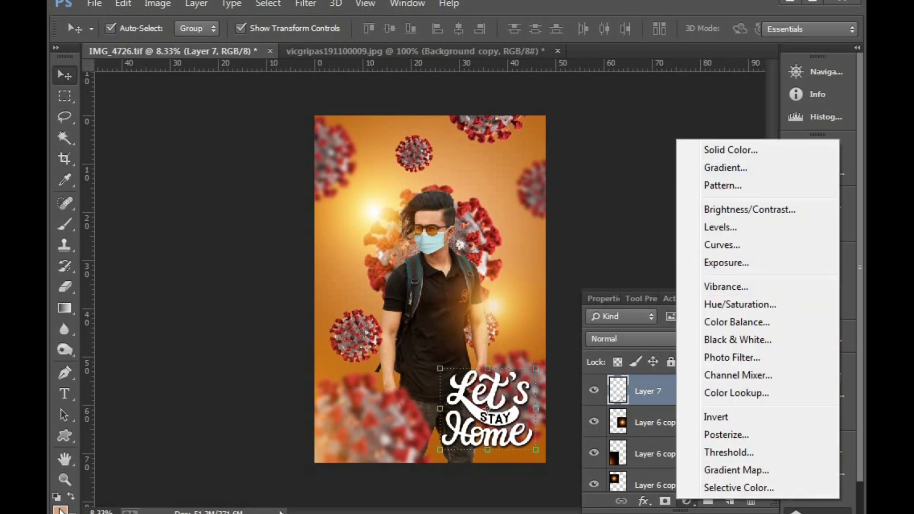
{"action": "left_click", "coordinate": [60, 509]}
{"action": "type", "text": "000000"}
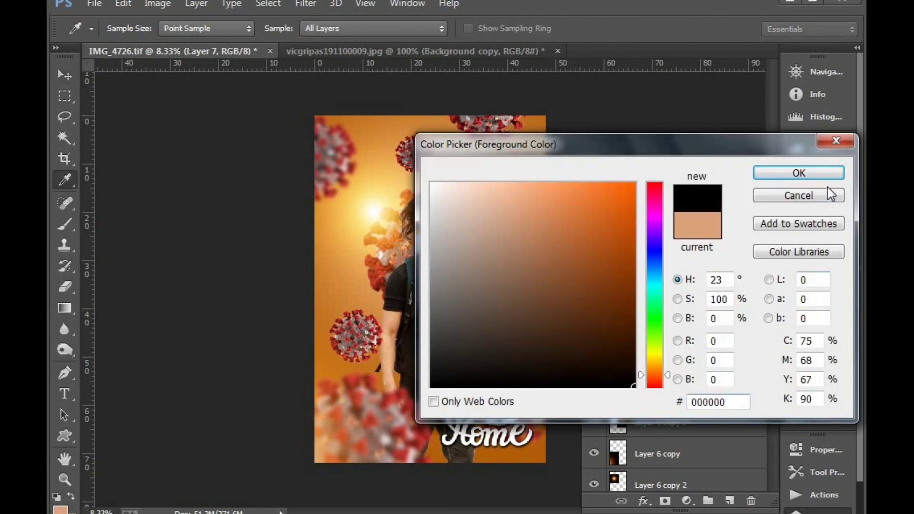
{"action": "left_click", "coordinate": [831, 173]}
Step: Add a reversed radial Gradient Fill layer at 278% scale to vignette the edges
{"action": "left_click", "coordinate": [686, 501]}
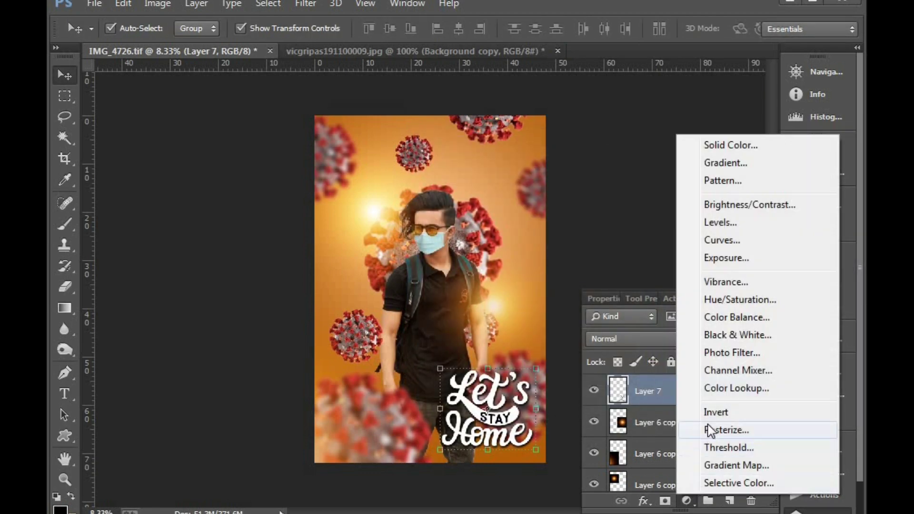
{"action": "left_click", "coordinate": [724, 163]}
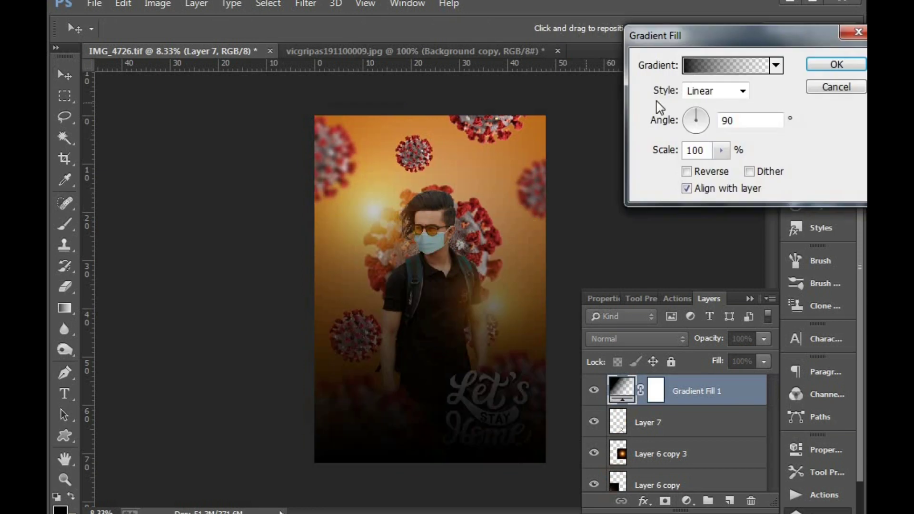
{"action": "left_click", "coordinate": [716, 90]}
{"action": "left_click", "coordinate": [700, 112]}
{"action": "left_click", "coordinate": [686, 172]}
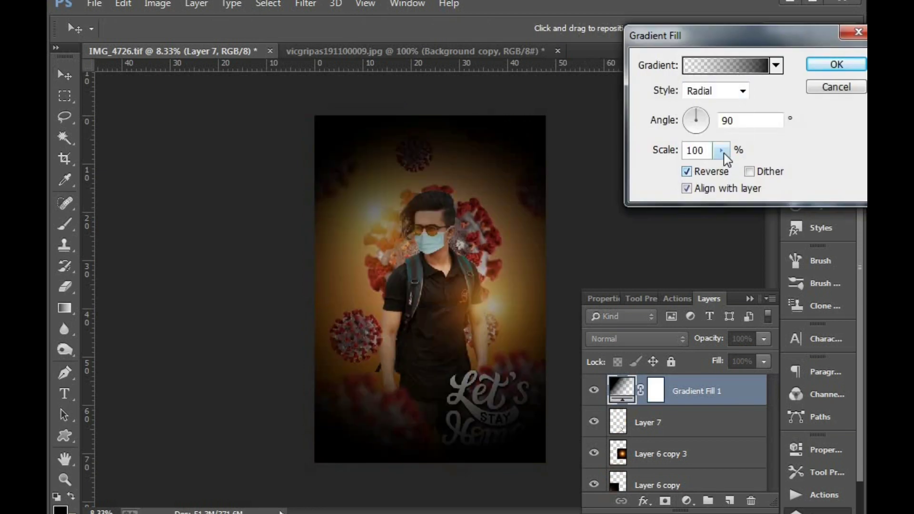
{"action": "left_click", "coordinate": [721, 151]}
{"action": "left_click_drag", "start_coordinate": [724, 169], "coordinate": [739, 169]}
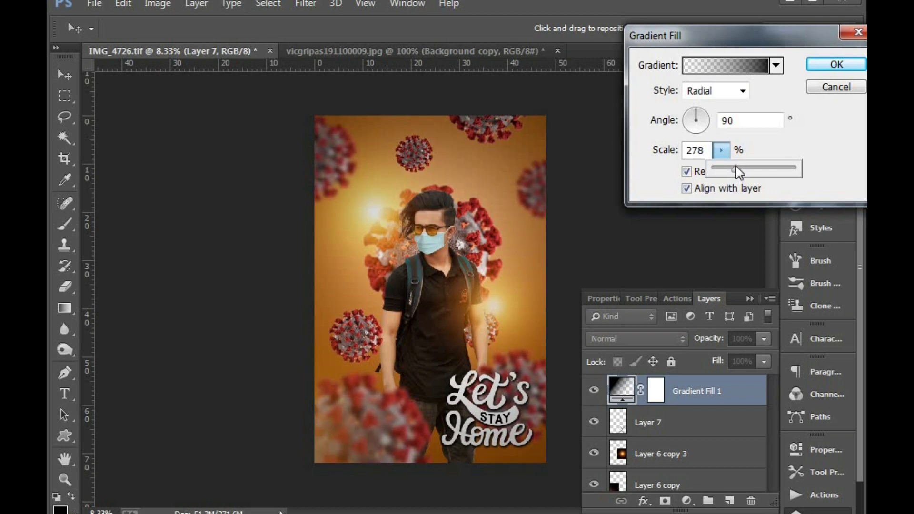
{"action": "key", "text": "Return"}
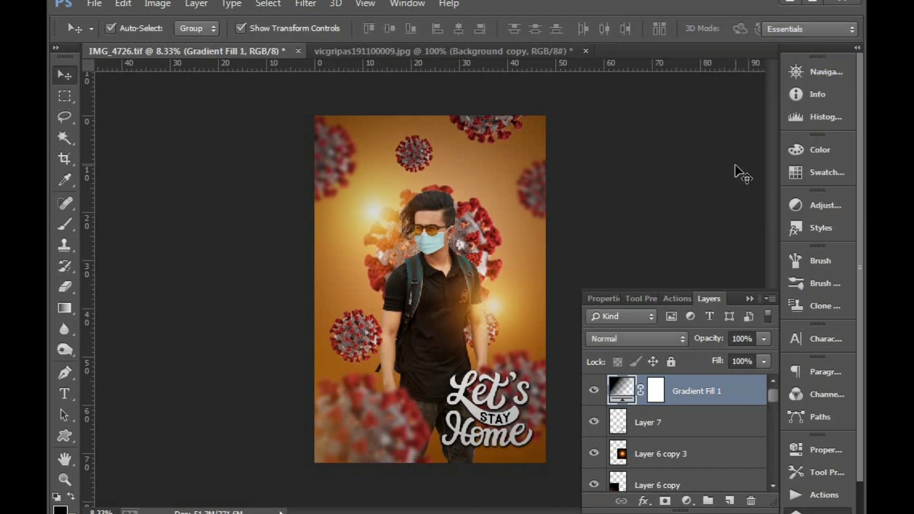
{"action": "scroll", "coordinate": [626, 245], "scroll_direction": "up", "scroll_amount": 5}
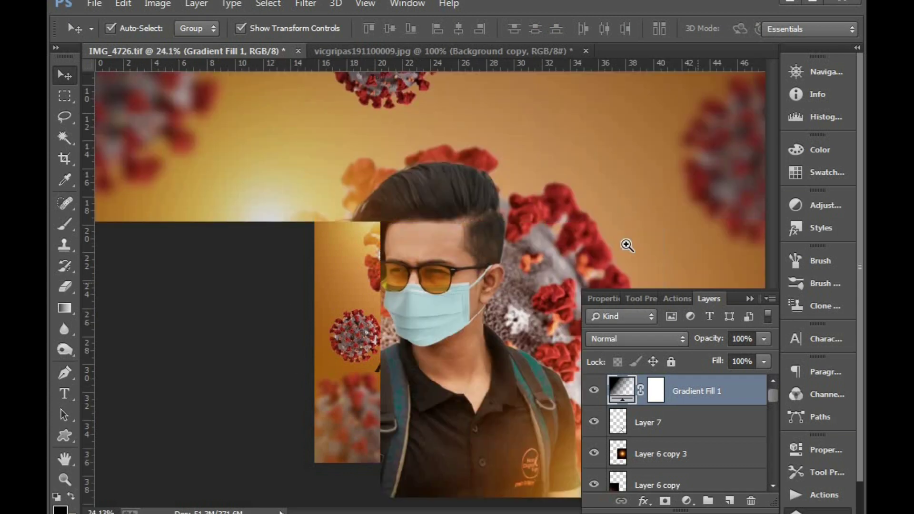
{"action": "scroll", "coordinate": [626, 245], "scroll_direction": "down", "scroll_amount": 4}
{"action": "scroll", "coordinate": [626, 245], "scroll_direction": "down", "scroll_amount": 1}
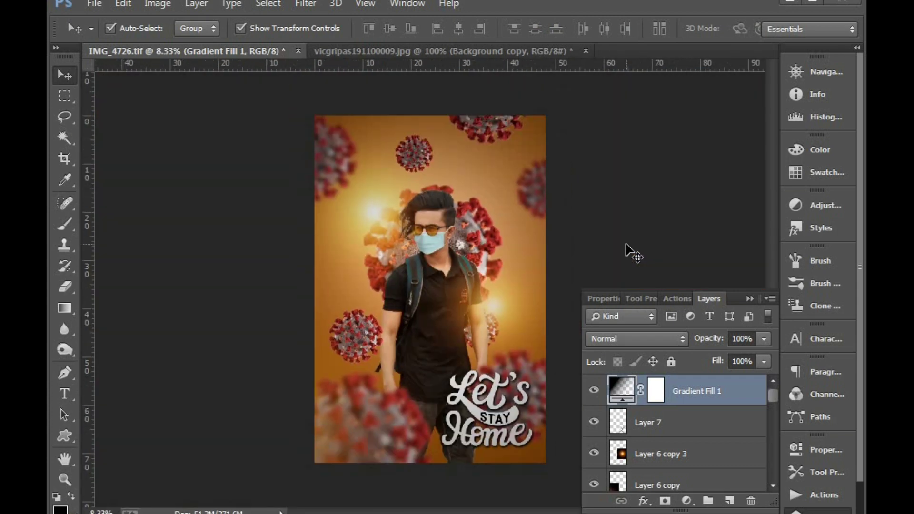